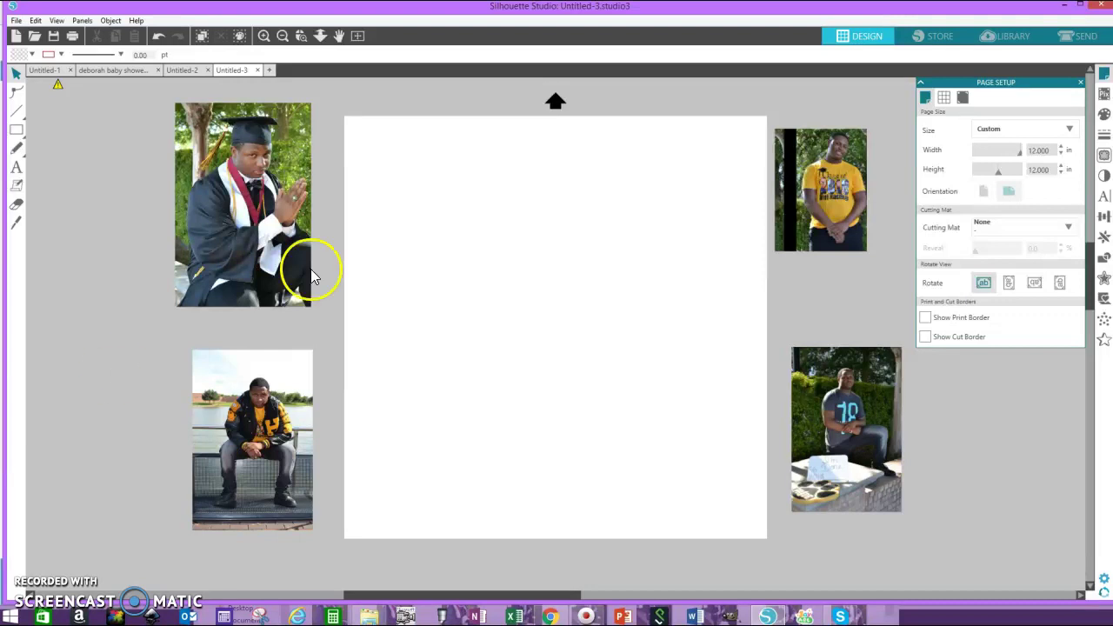
Step: Resize the yellow-shirt photo beside the page to roughly 4.1 by 3.1 inches
left_click(804, 189)
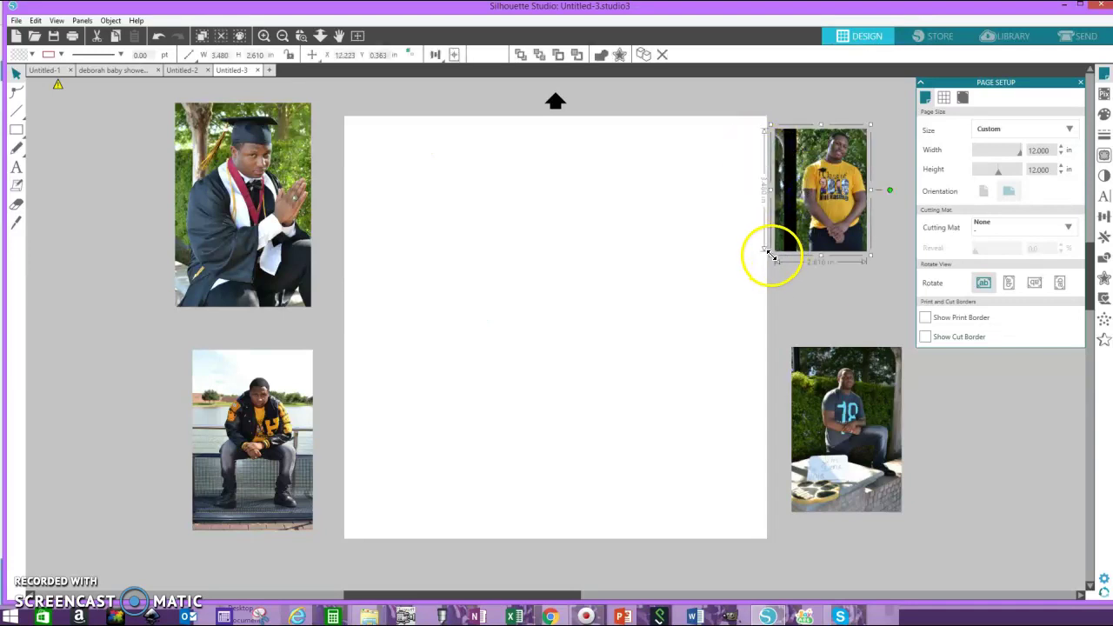
left_click_drag(770, 254, 594, 398)
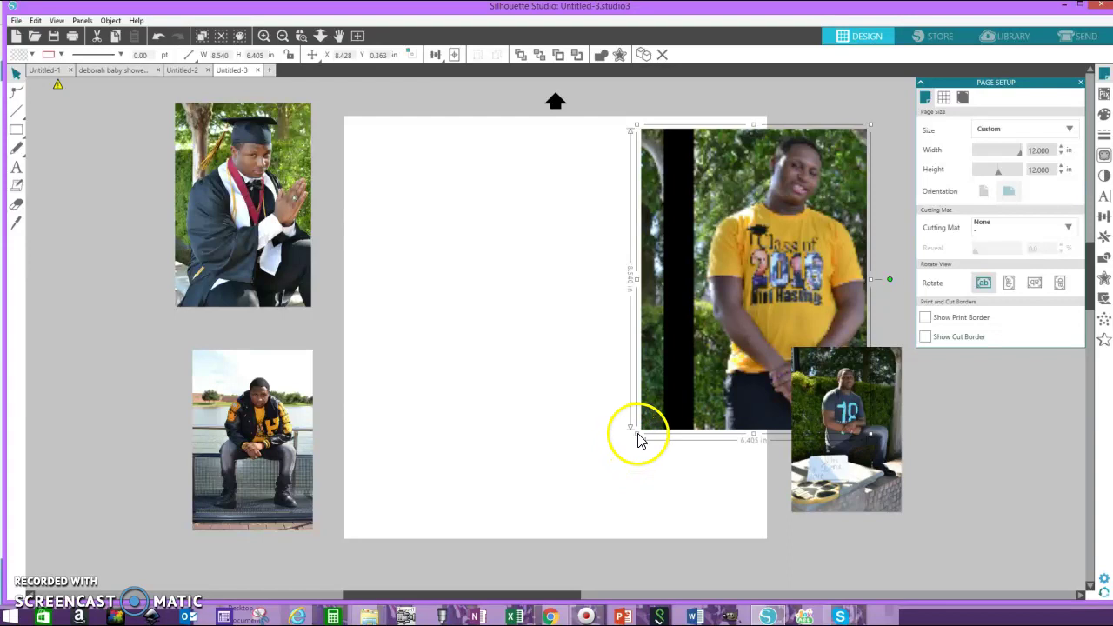
left_click_drag(635, 432, 750, 275)
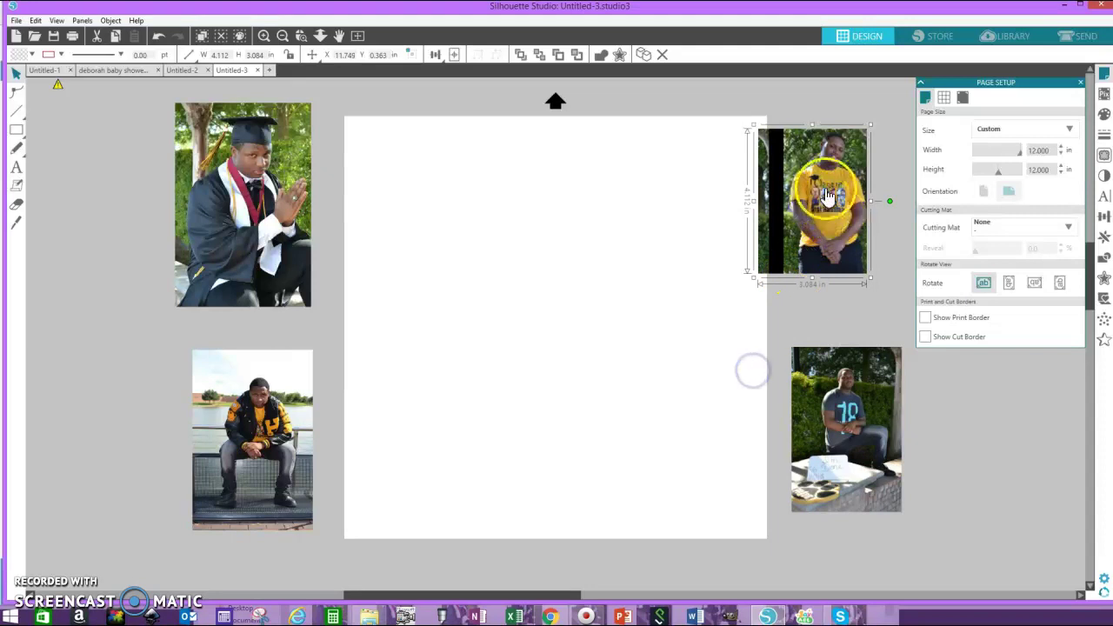
Step: Drag DSC_0119 from the jared folder onto the page, then delete that first drop
left_click(373, 617)
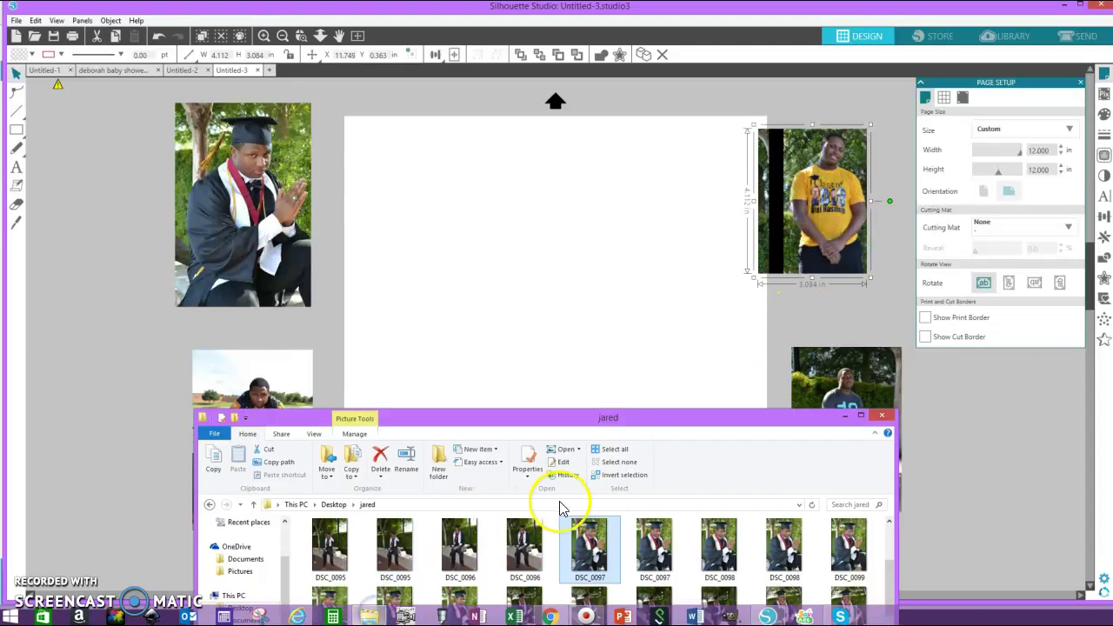
scroll(571, 522, "down", 5)
scroll(575, 537, "up", 2)
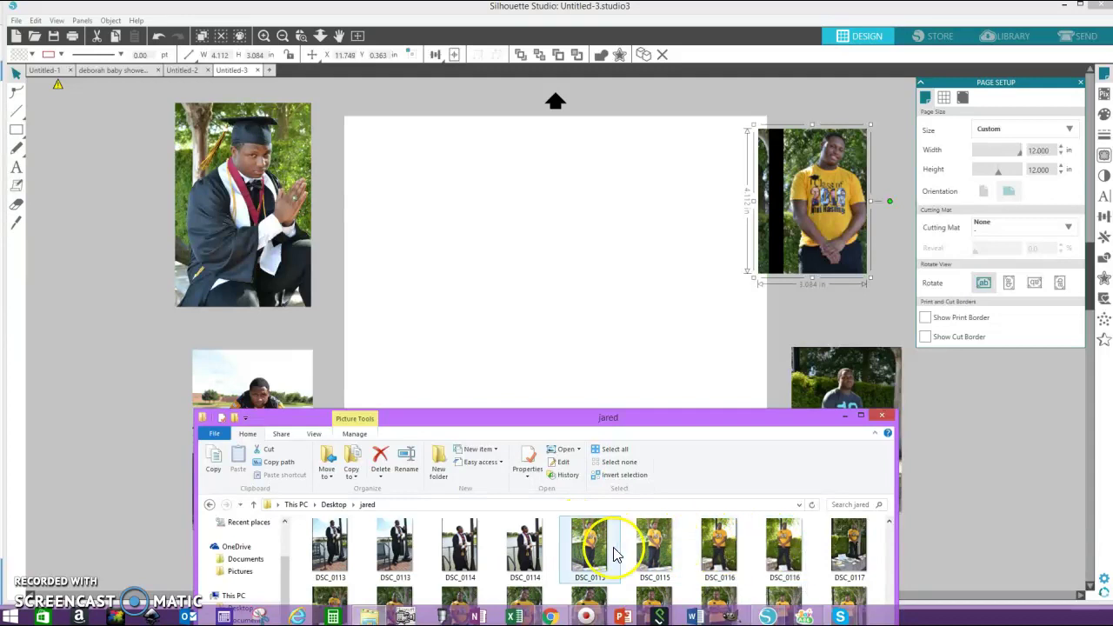
scroll(600, 555, "down", 2)
left_click(588, 530)
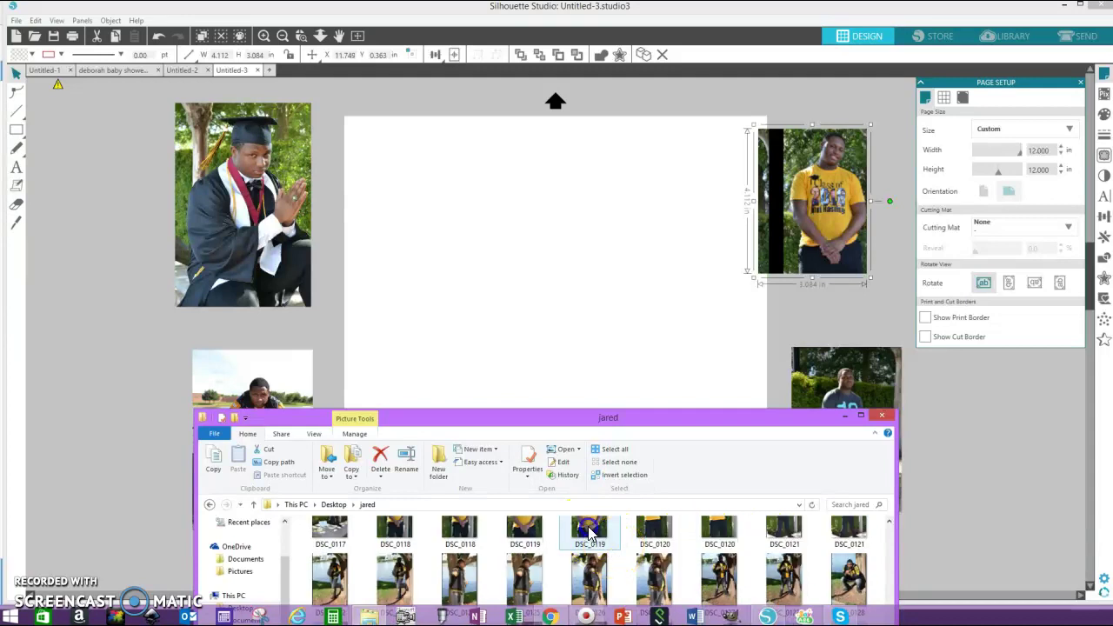
left_click_drag(589, 529, 583, 352)
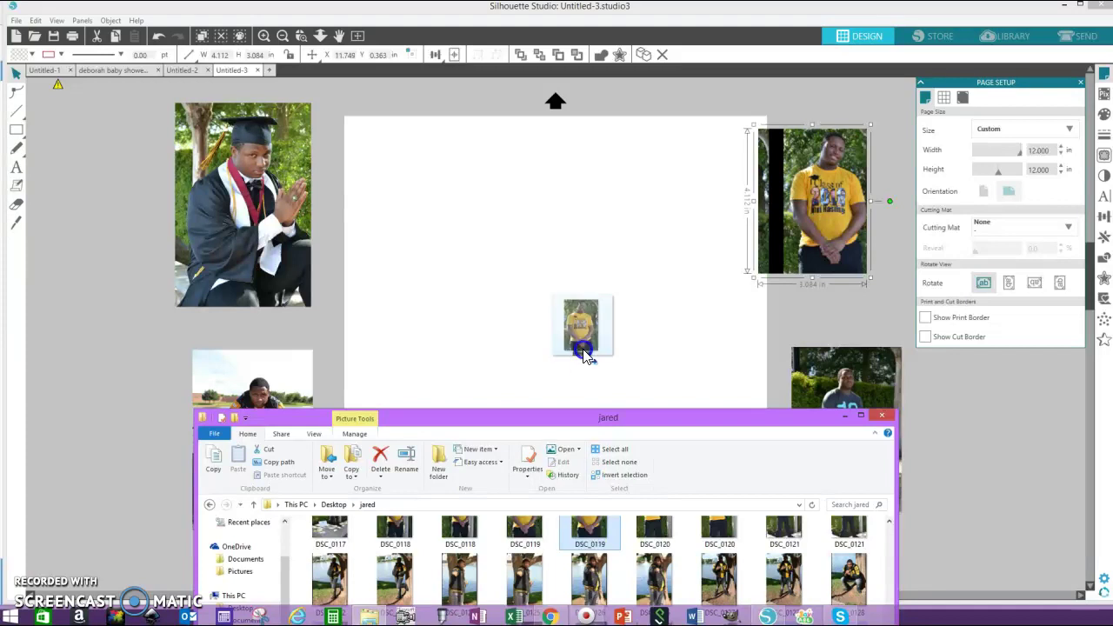
left_click_drag(583, 352, 584, 352)
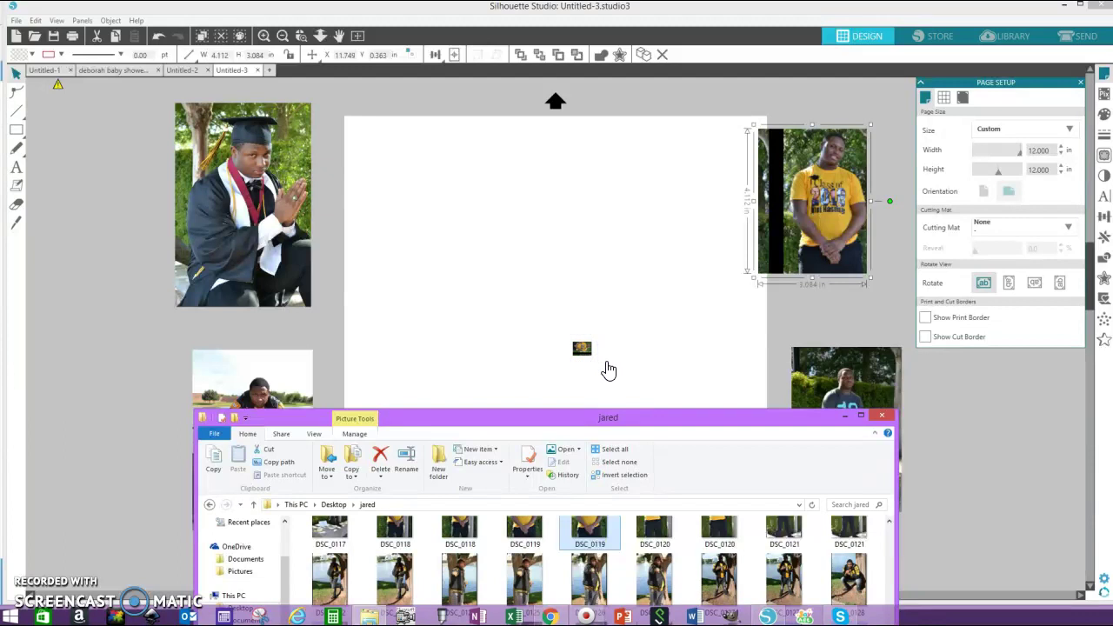
left_click(582, 349)
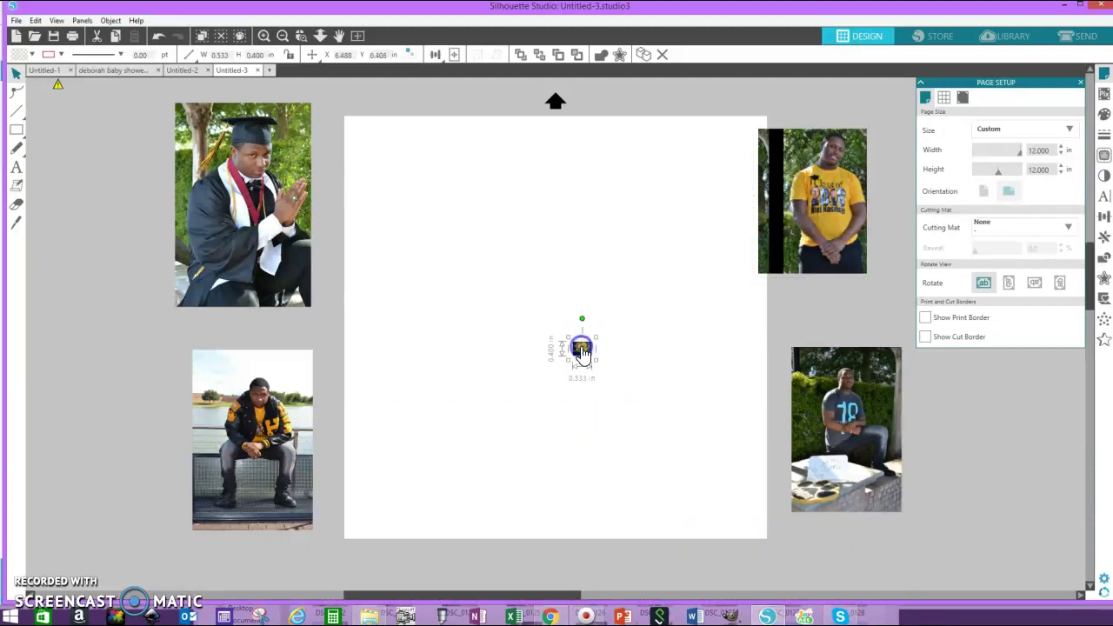
key("Delete")
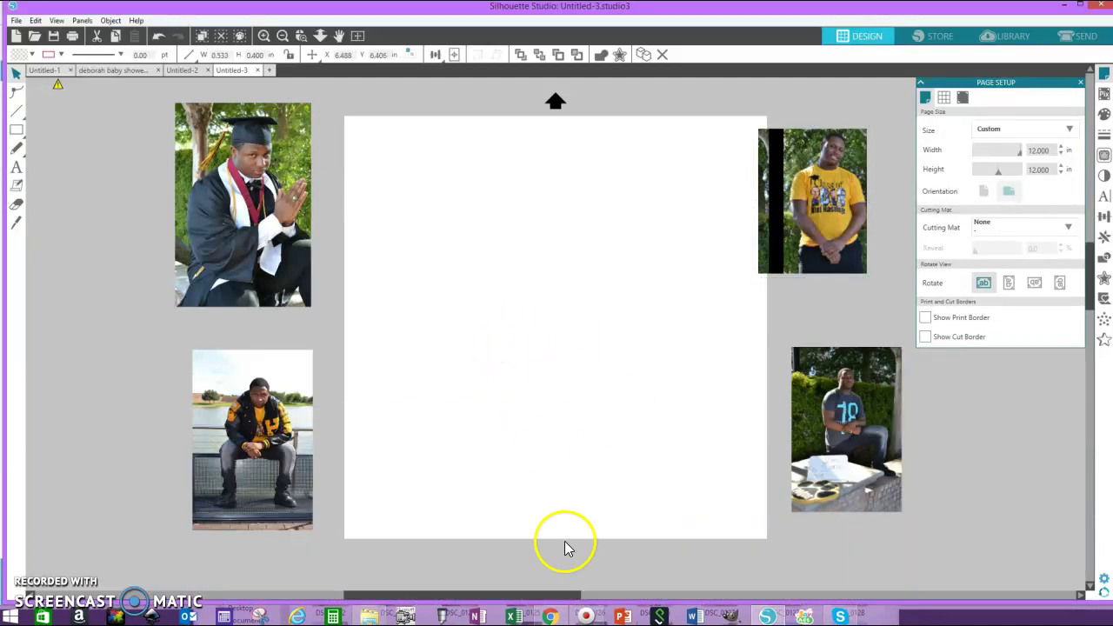
Step: Drag DSC_0119 onto the page again near the upper left as a tiny image
left_click(365, 613)
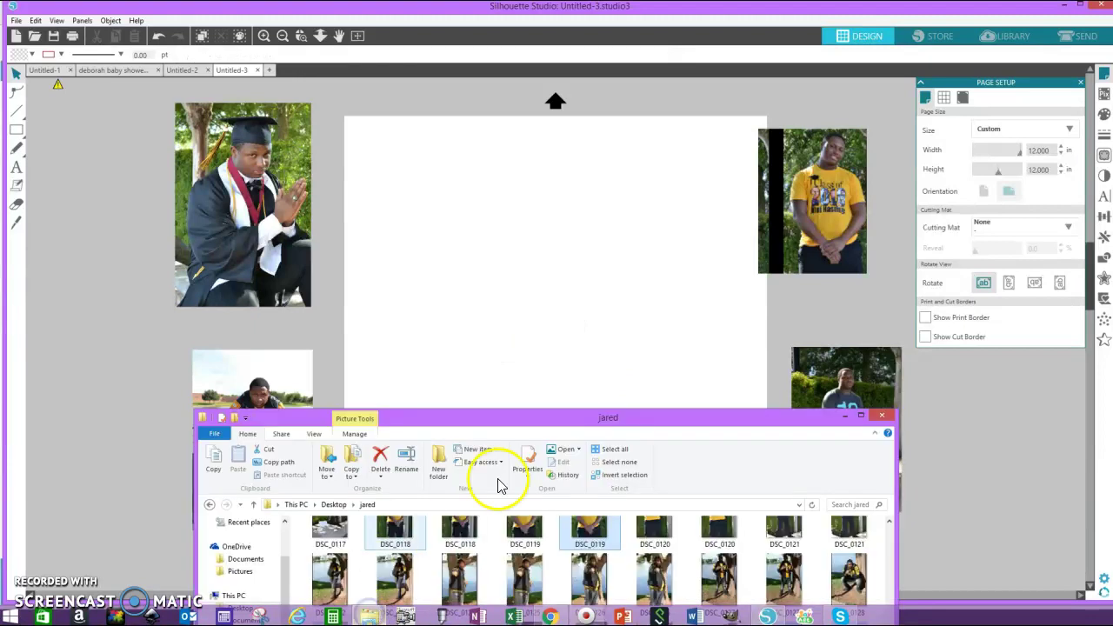
left_click(588, 528)
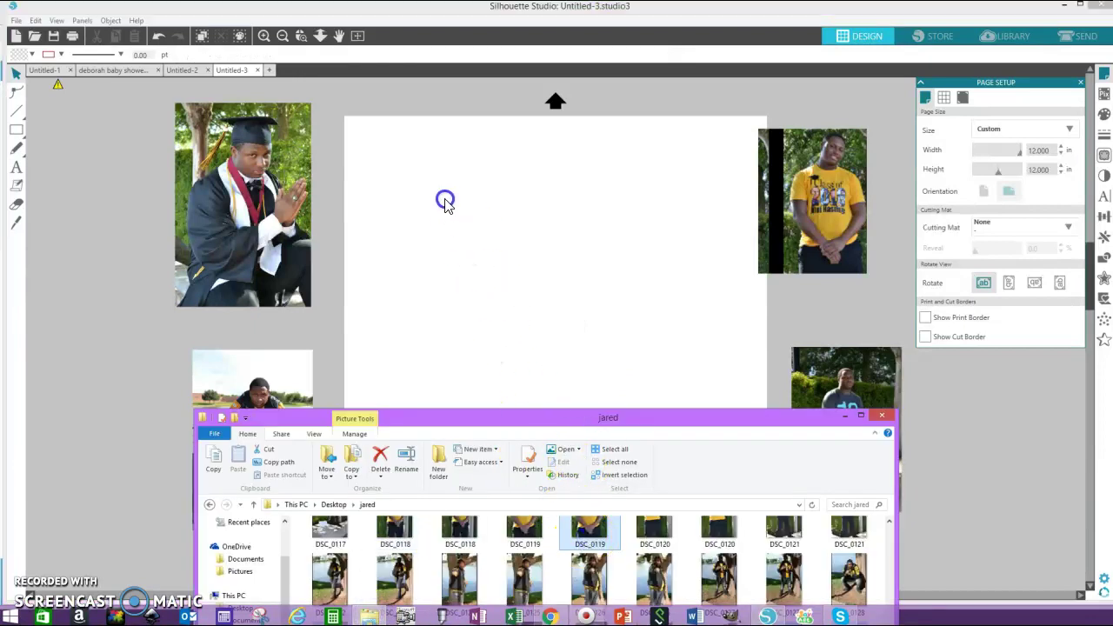
mouse_move(444, 202)
left_mouse_down()
mouse_move(471, 228)
mouse_move(466, 205)
left_mouse_up()
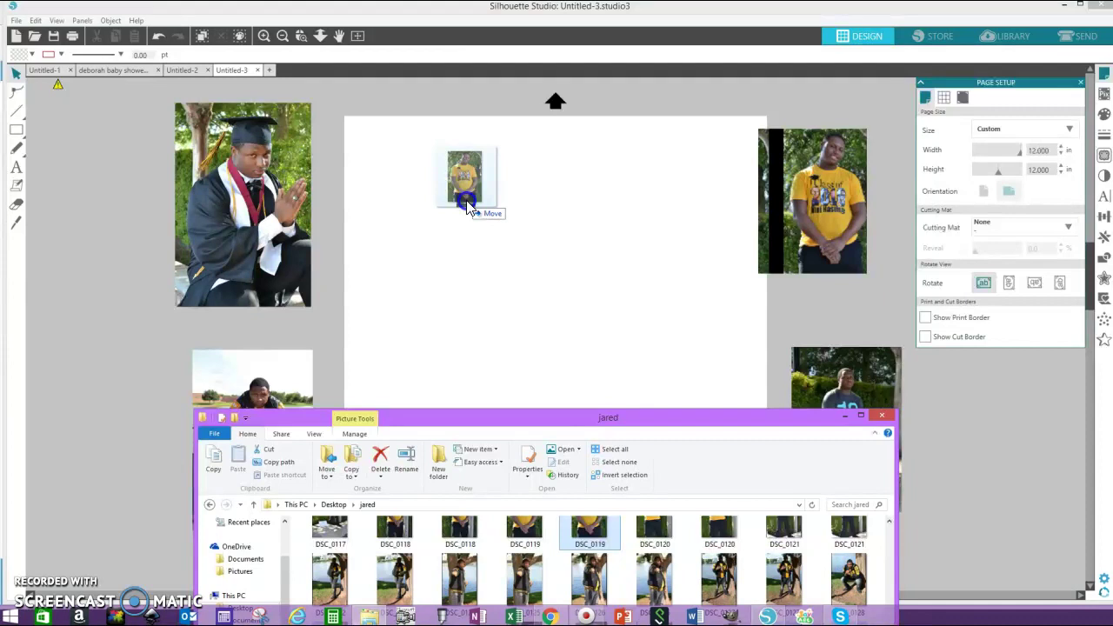
mouse_move(466, 205)
left_mouse_down()
mouse_move(435, 200)
mouse_move(419, 215)
left_mouse_up()
left_click(416, 207)
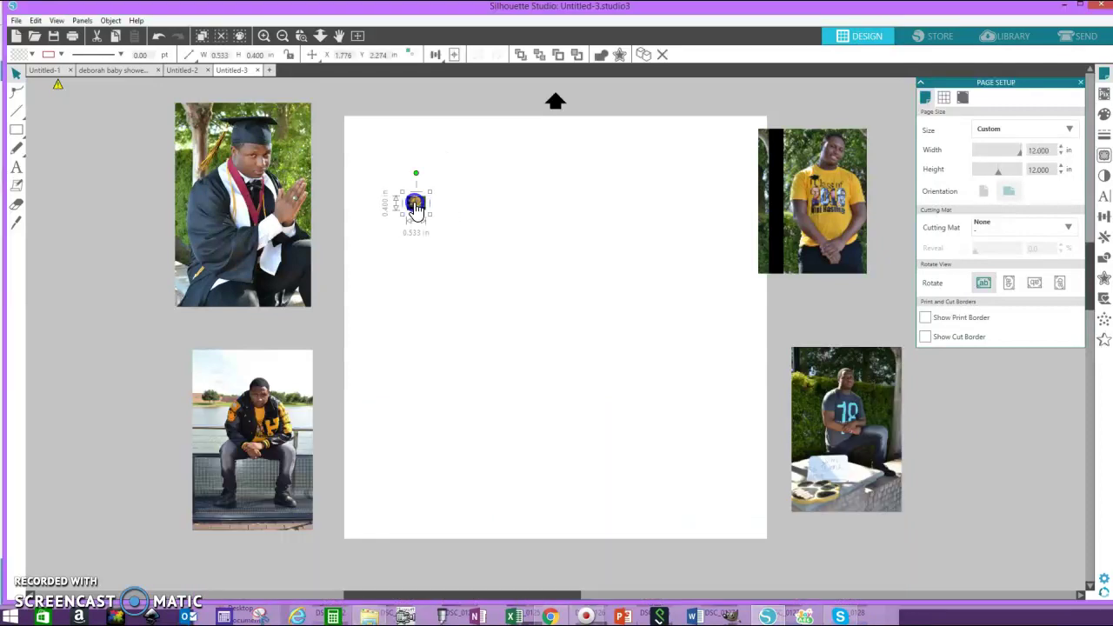
Step: Delete the small imported photo and add '2018' text on the left of the page
key("Delete")
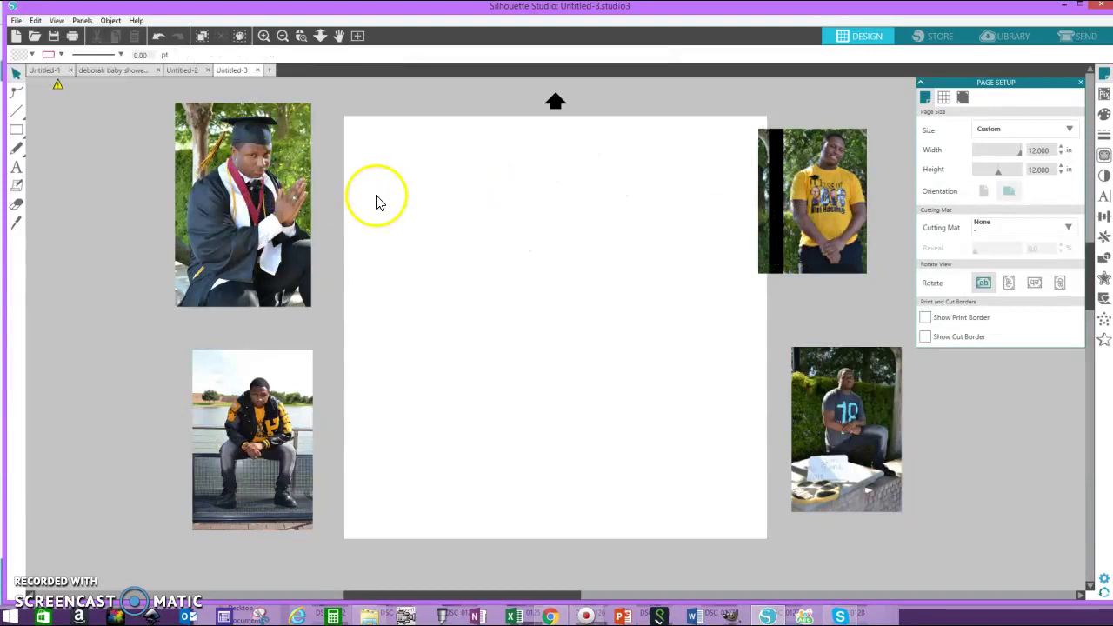
left_click(16, 167)
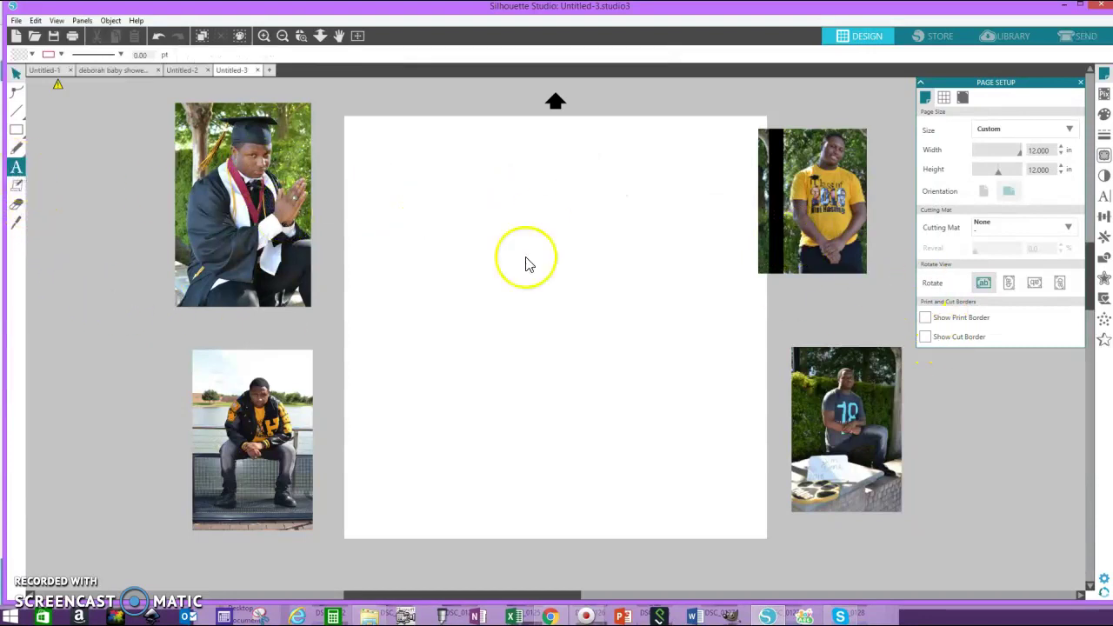
left_click(385, 274)
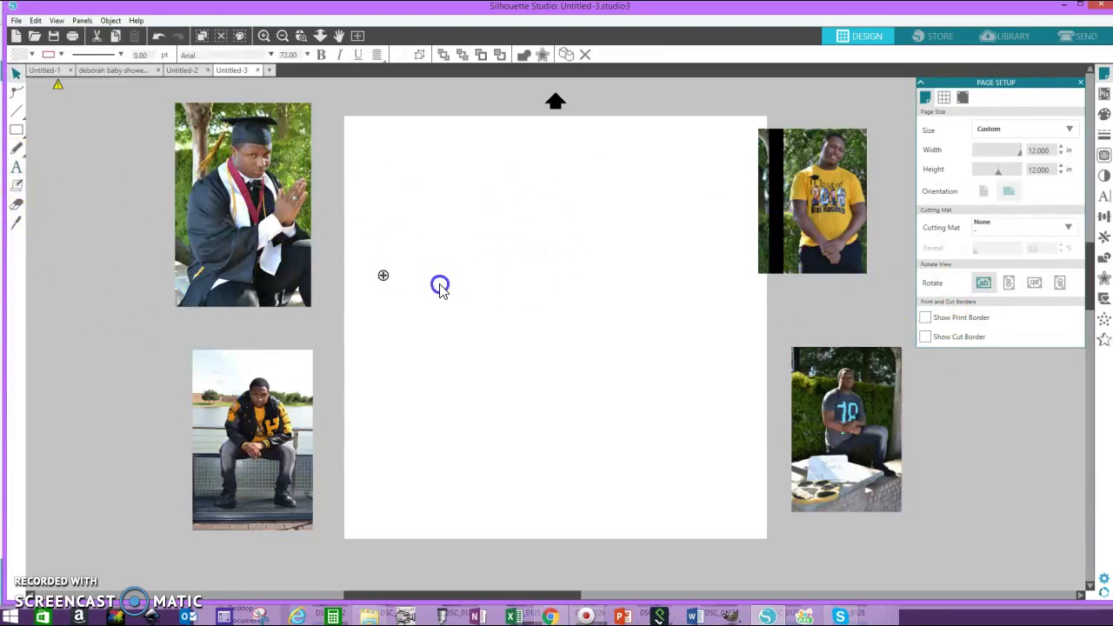
type("2018")
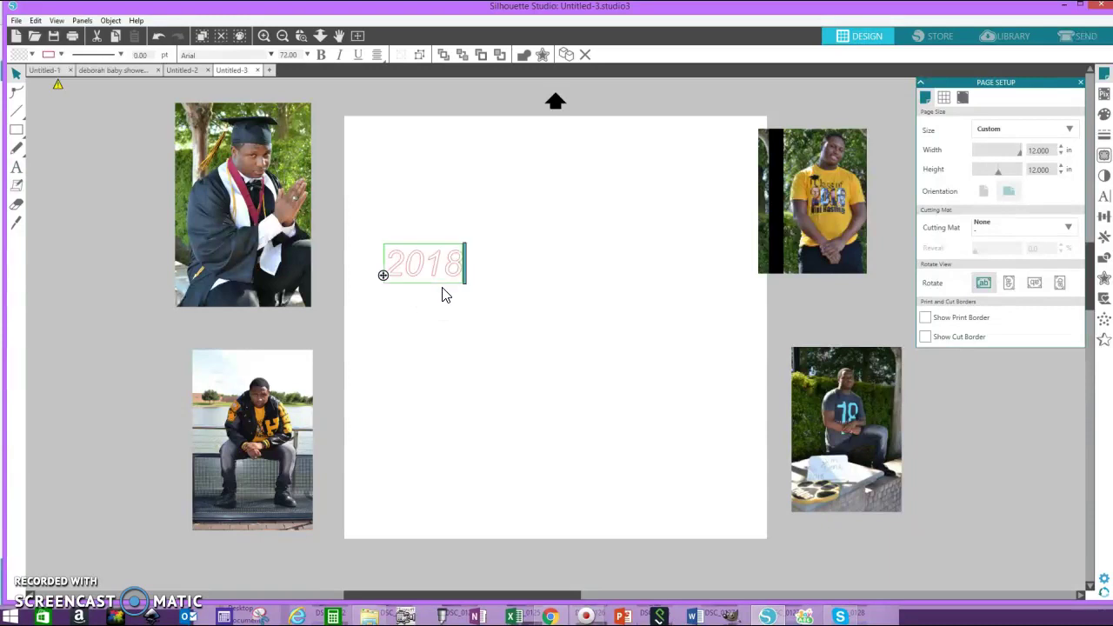
left_click_drag(504, 287, 434, 189)
left_click(435, 189)
Step: Select the 2018 text and bring up its Text Style settings
left_click(433, 264)
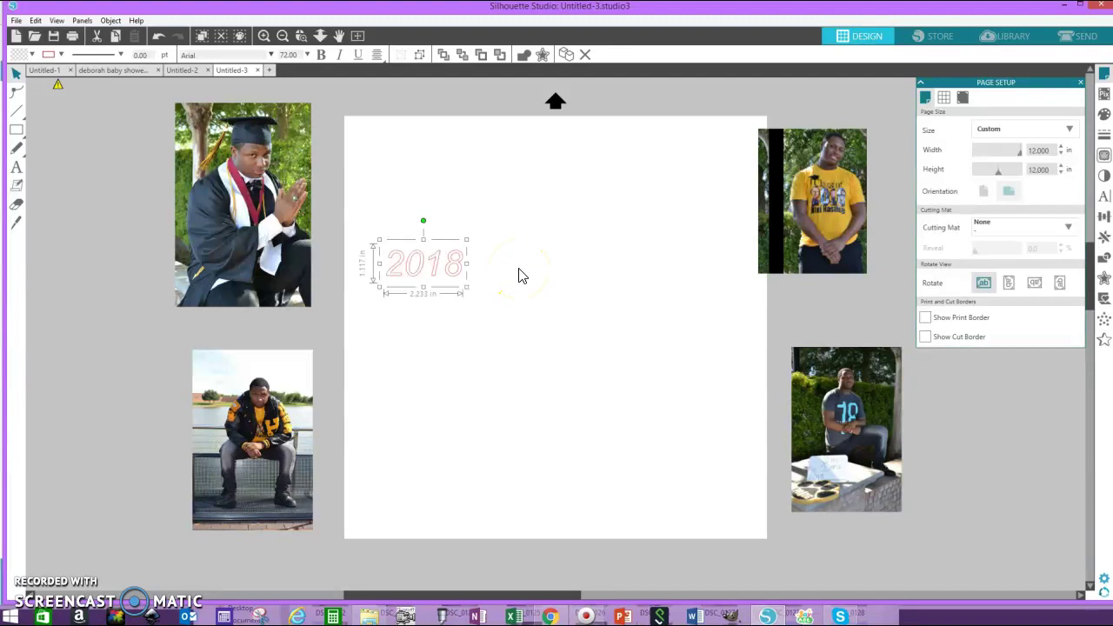
key("XF86AudioRaiseVolume")
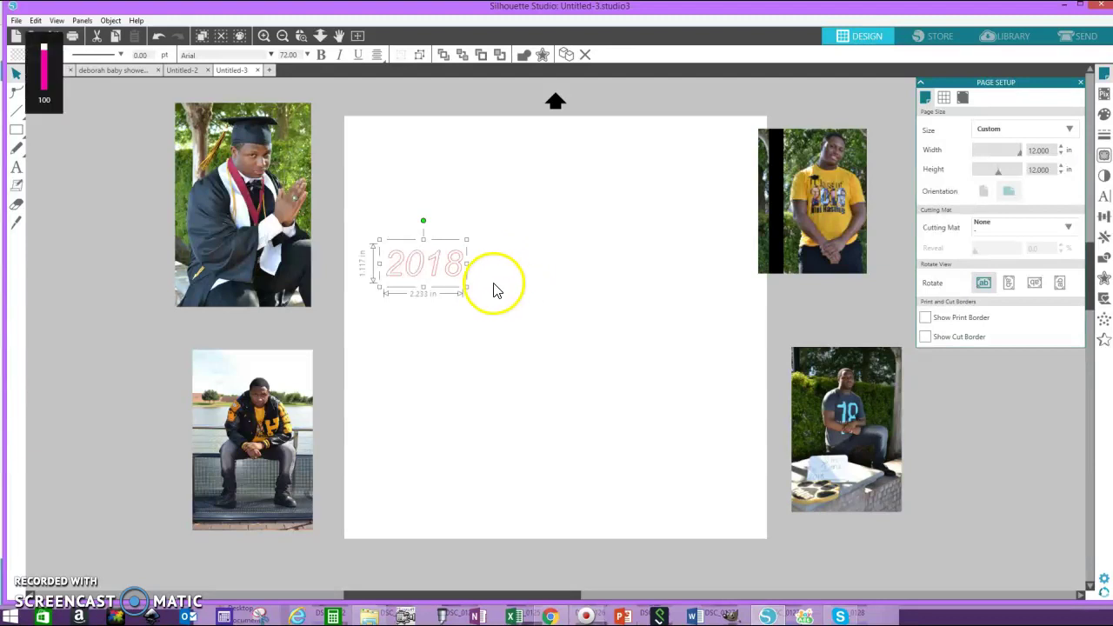
left_click(1103, 204)
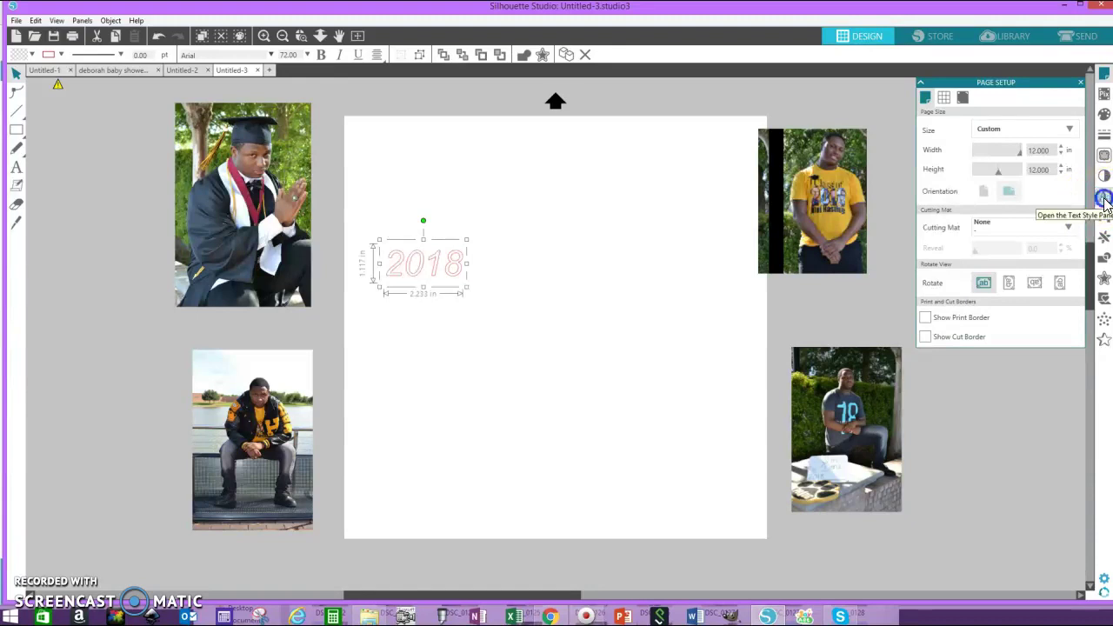
Step: Change 2018 to the Freshman font and enlarge it across the page
left_click(1104, 201)
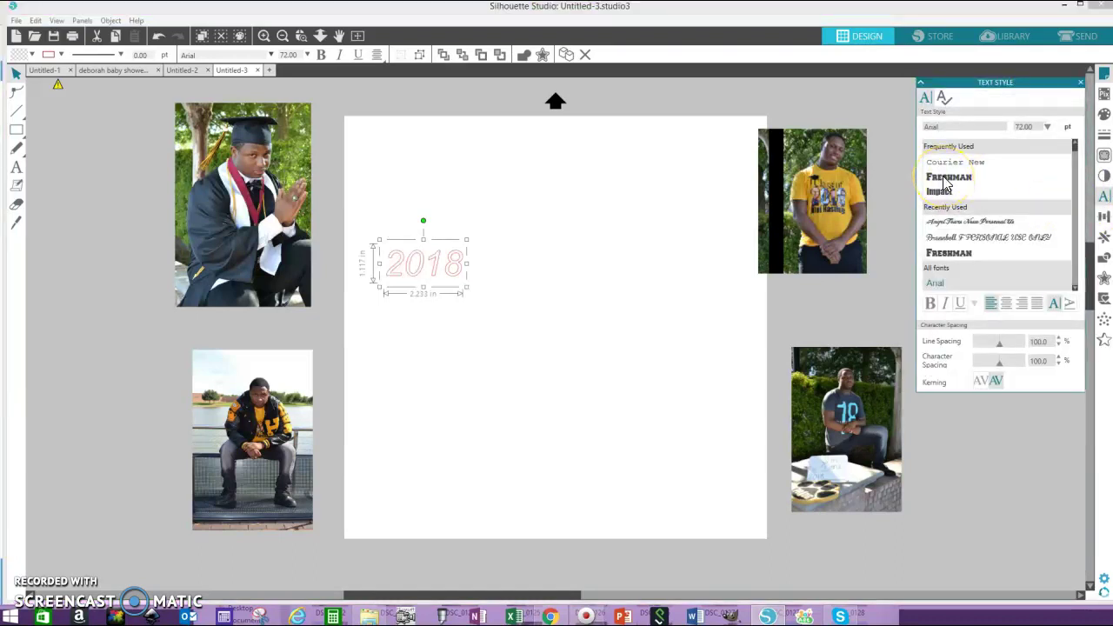
left_click(947, 177)
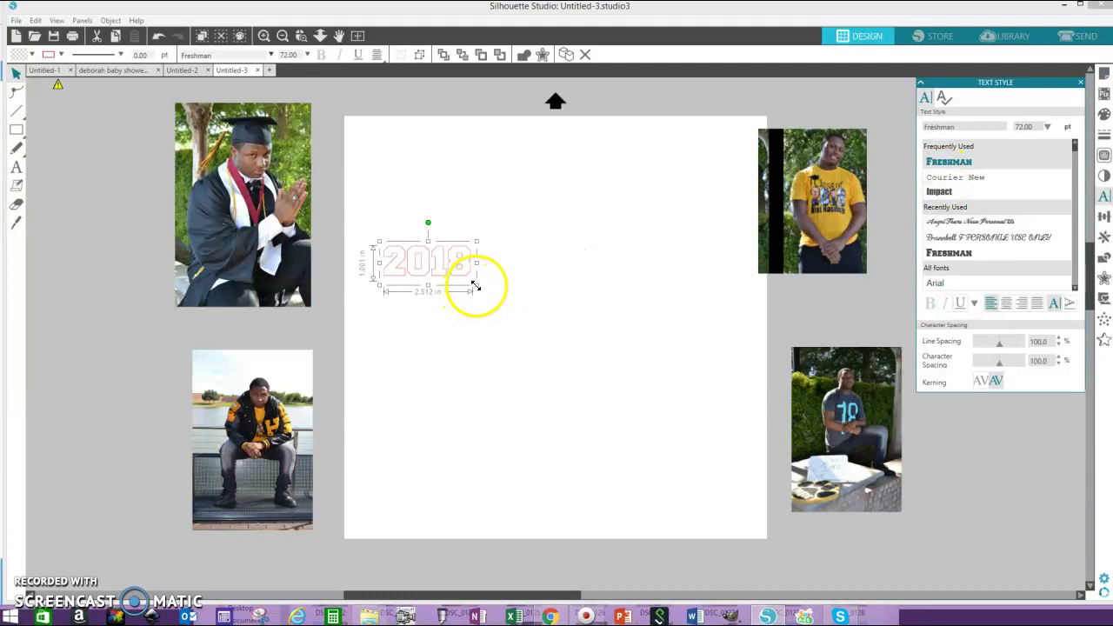
mouse_move(475, 285)
left_mouse_down()
mouse_move(678, 452)
mouse_move(715, 507)
left_mouse_up()
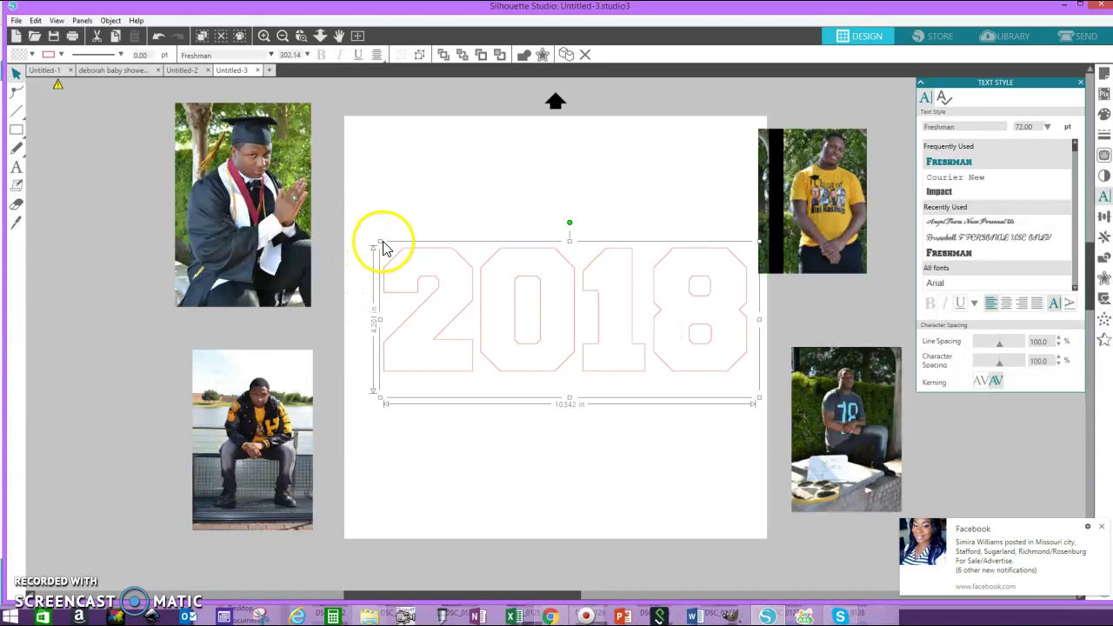
left_click(1102, 528)
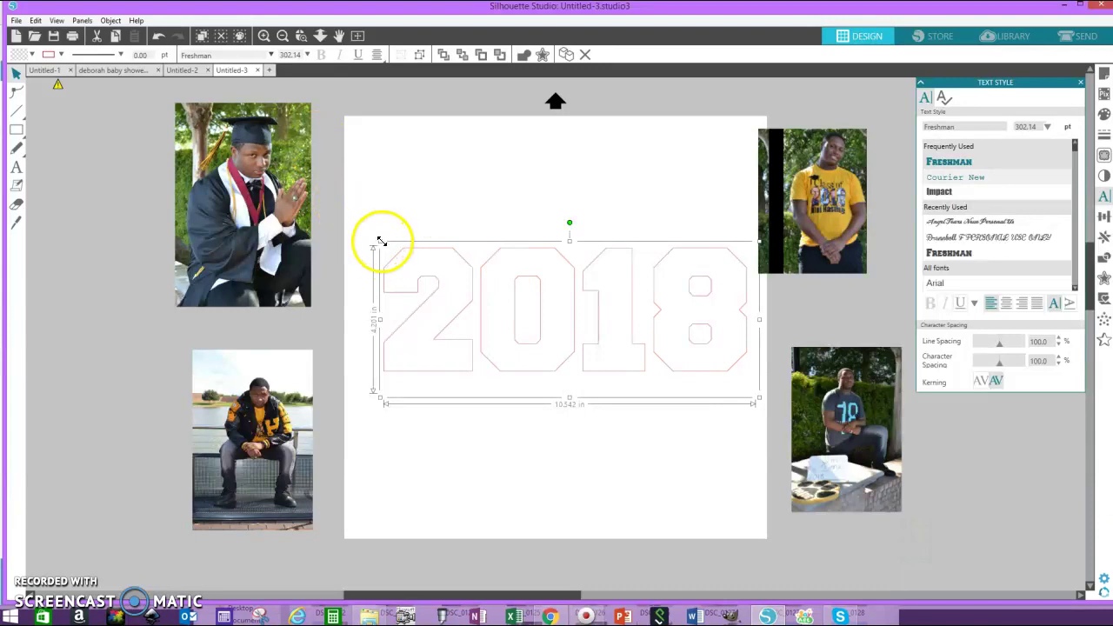
Step: Enlarge 2018 to about 11.3 inches wide and stretch it taller
left_click_drag(361, 217, 359, 215)
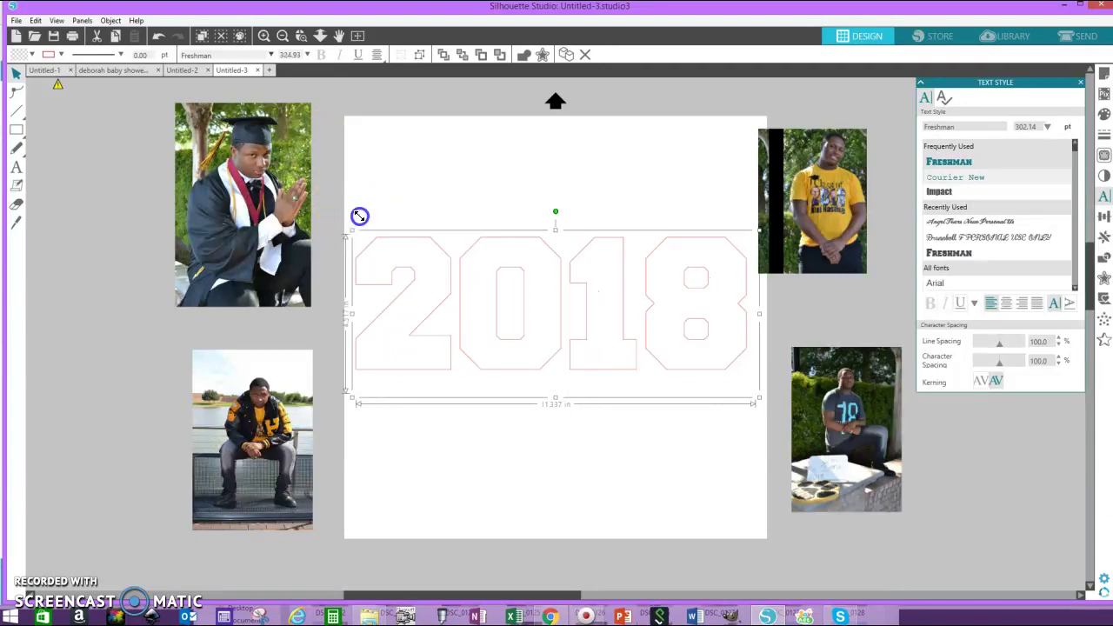
left_click(549, 168)
left_click_drag(552, 214, 554, 183)
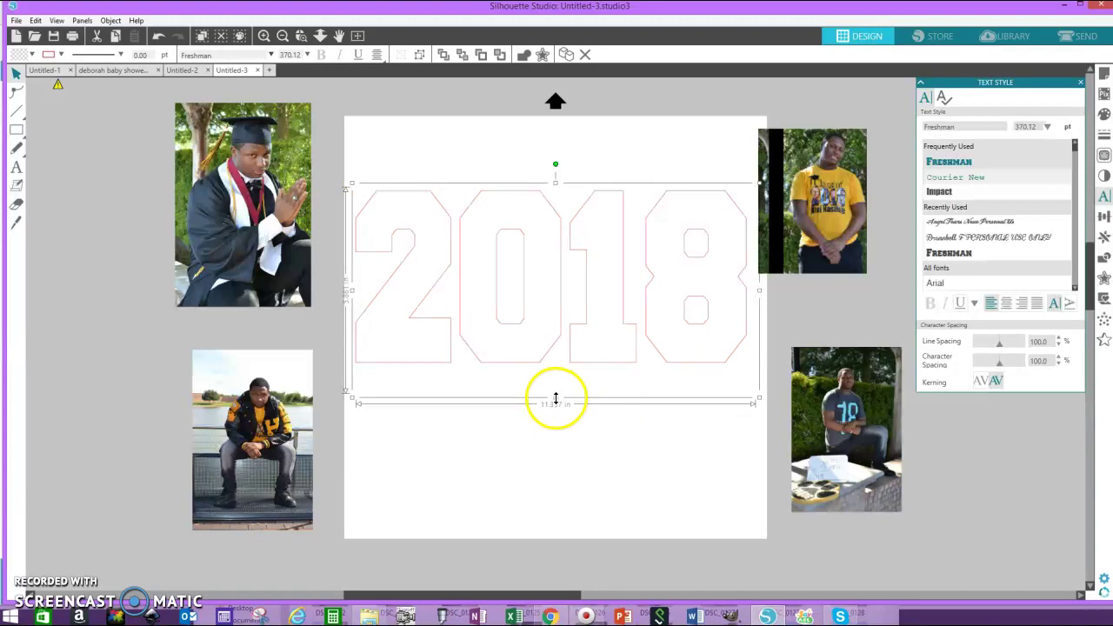
left_click_drag(555, 399, 556, 409)
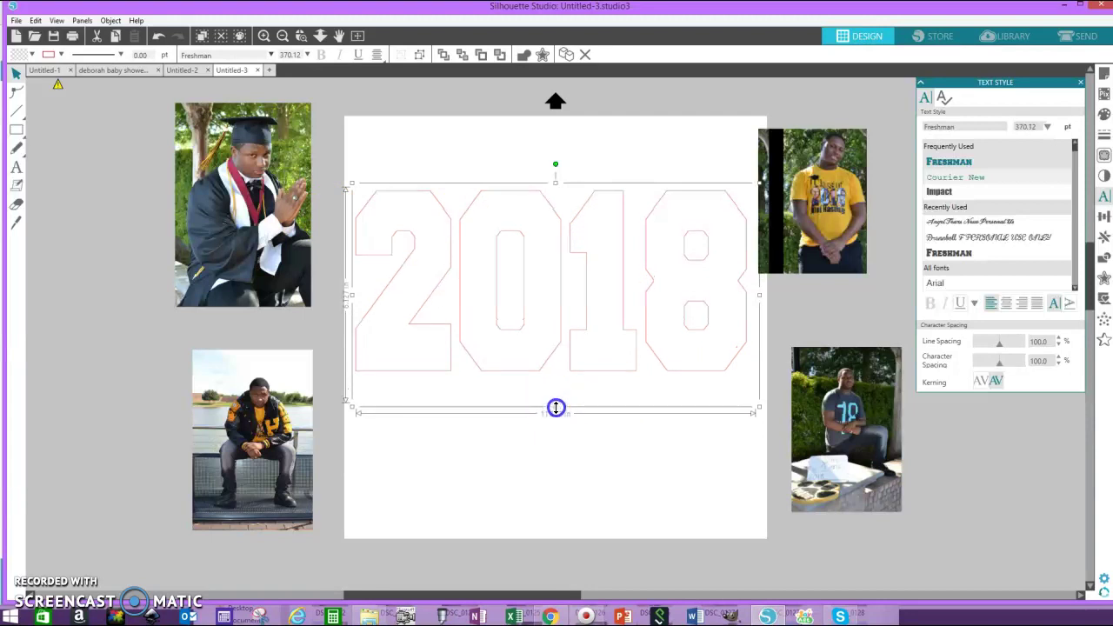
Step: Ungroup the 2018 text into separate digit shapes
right_click(503, 226)
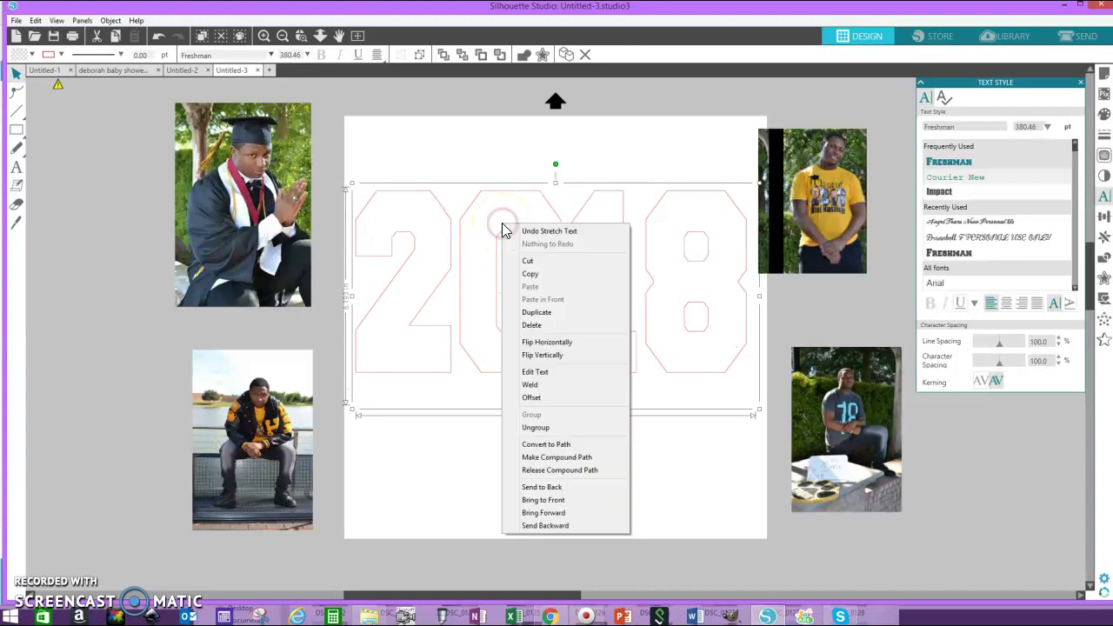
left_click(539, 432)
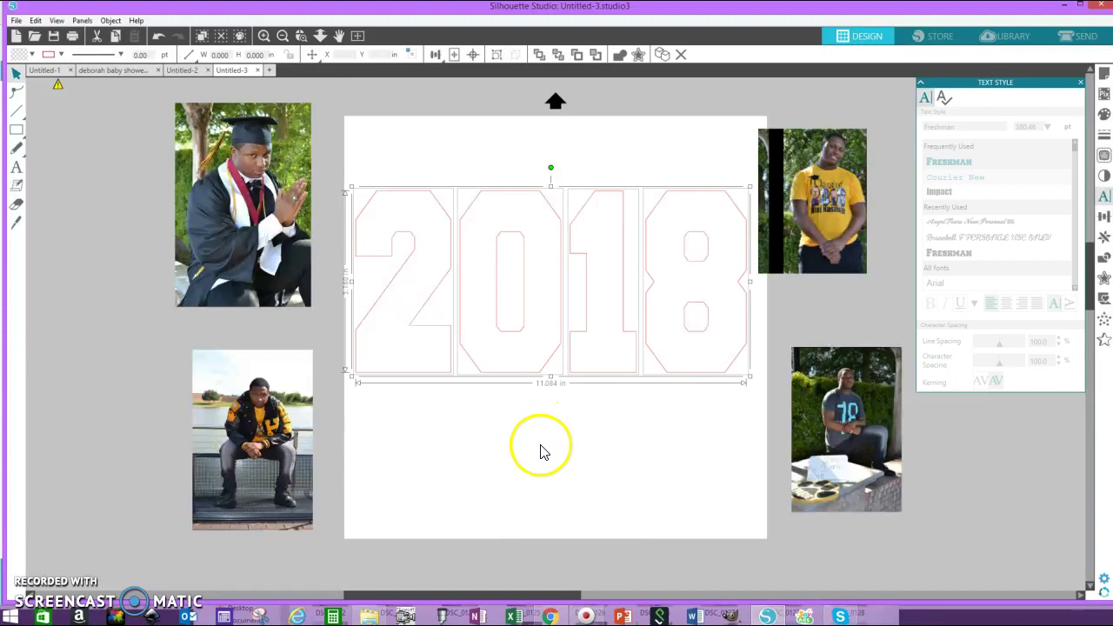
left_click(531, 449)
left_click(476, 161)
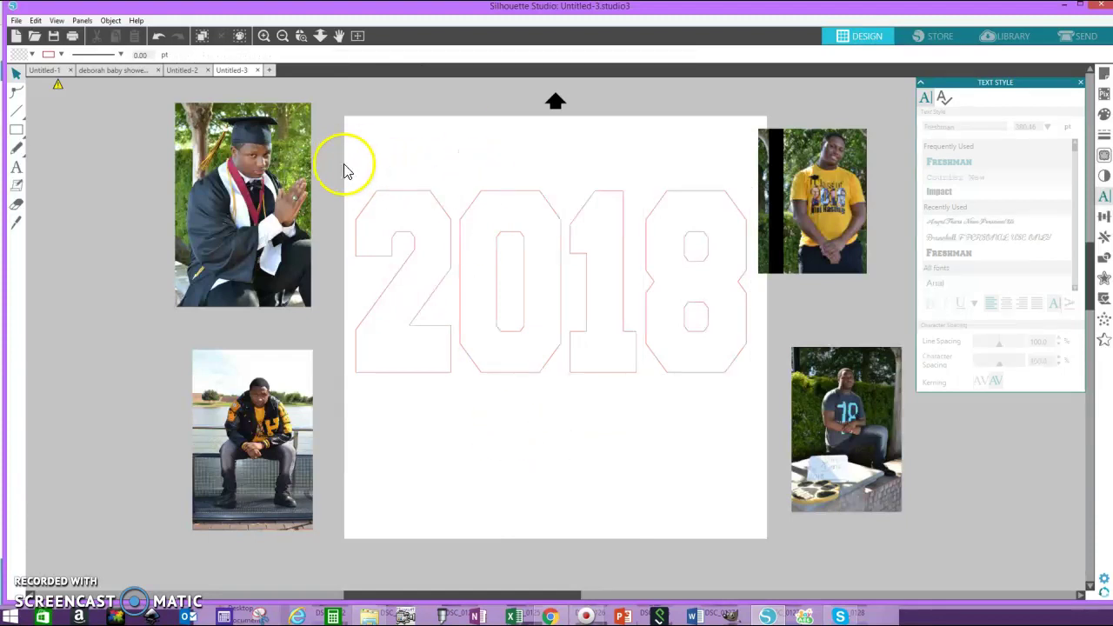
Step: Marquee-select all four 2018 digits together
left_click(380, 193)
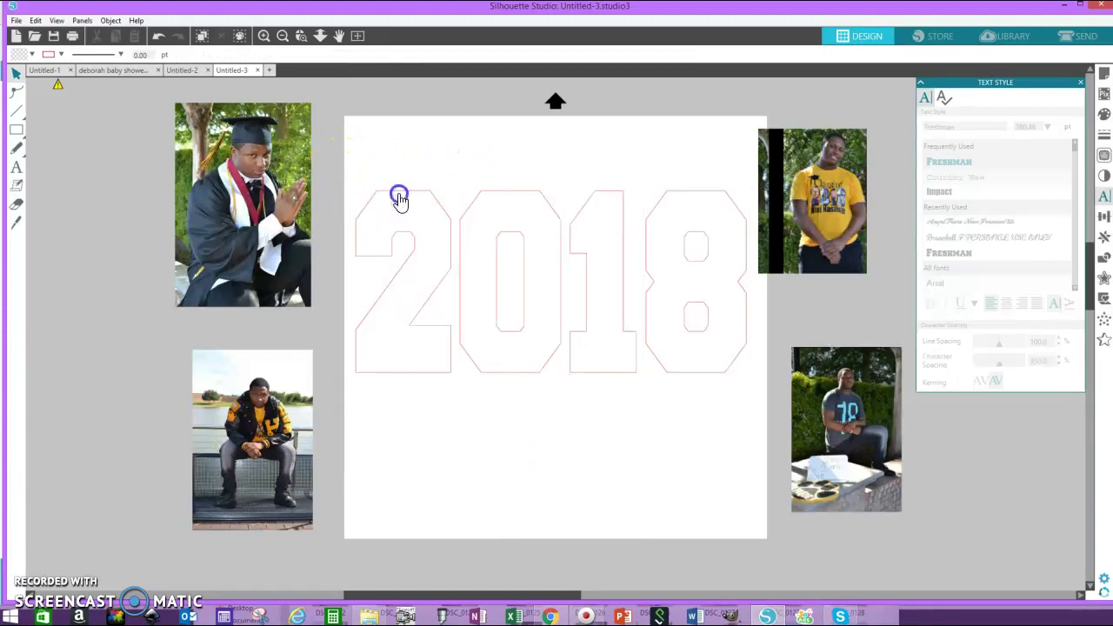
left_click(459, 182)
left_click(383, 165)
left_click_drag(339, 159, 750, 341)
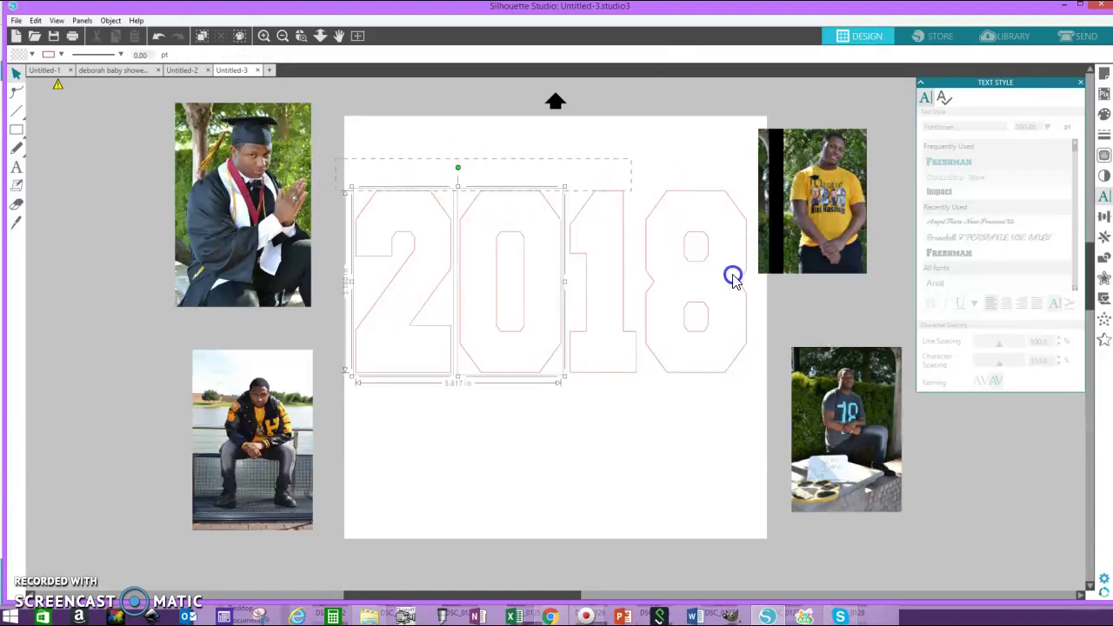
left_click(711, 346)
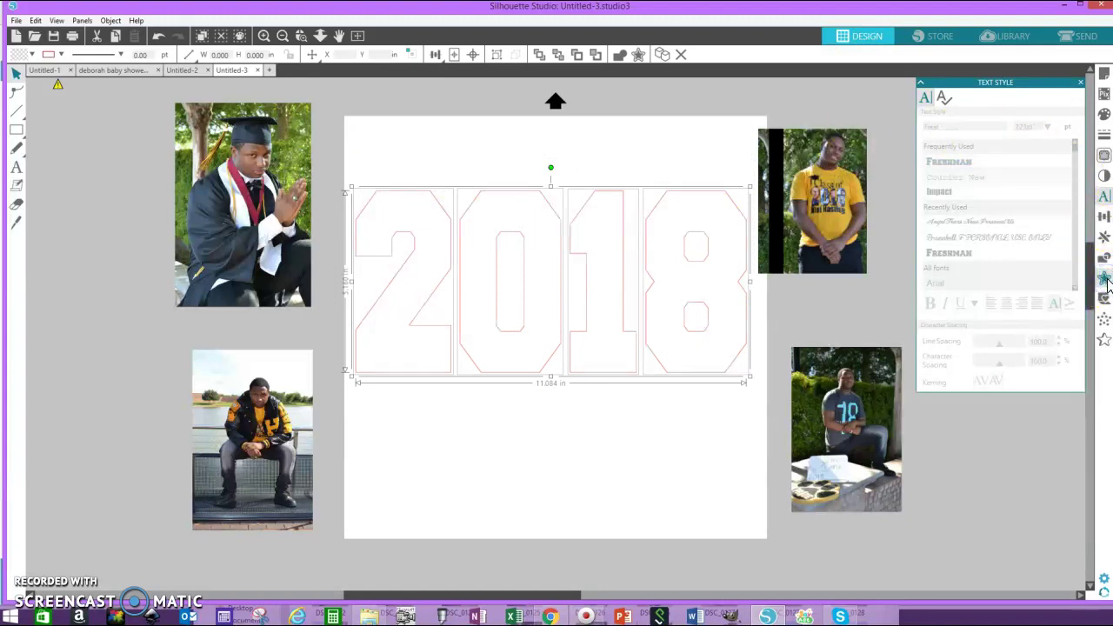
left_click(1104, 278)
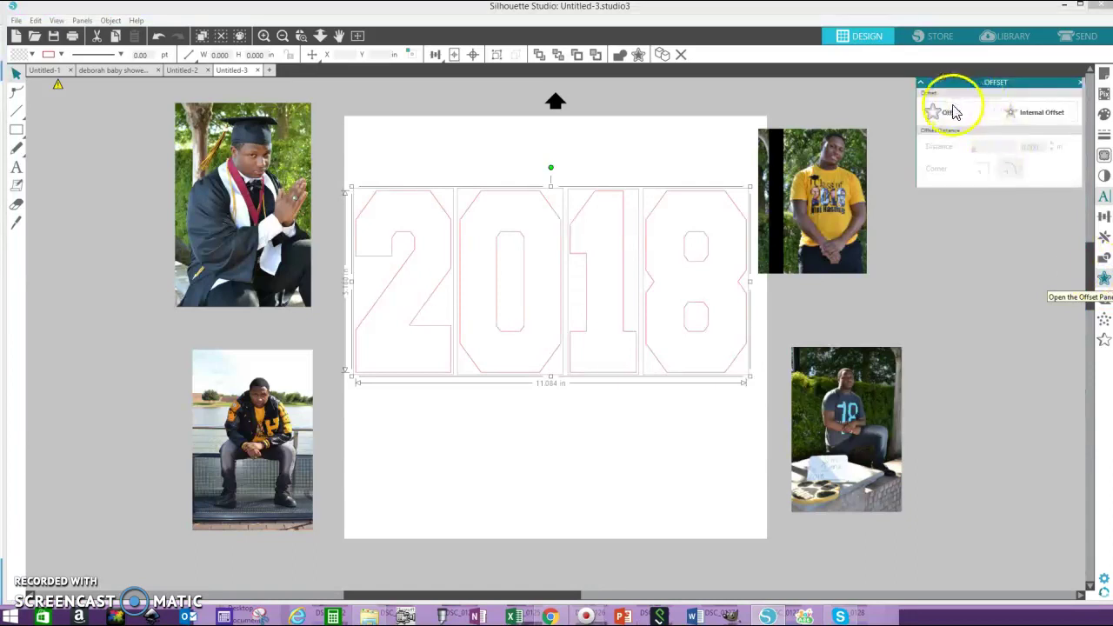
left_click(950, 119)
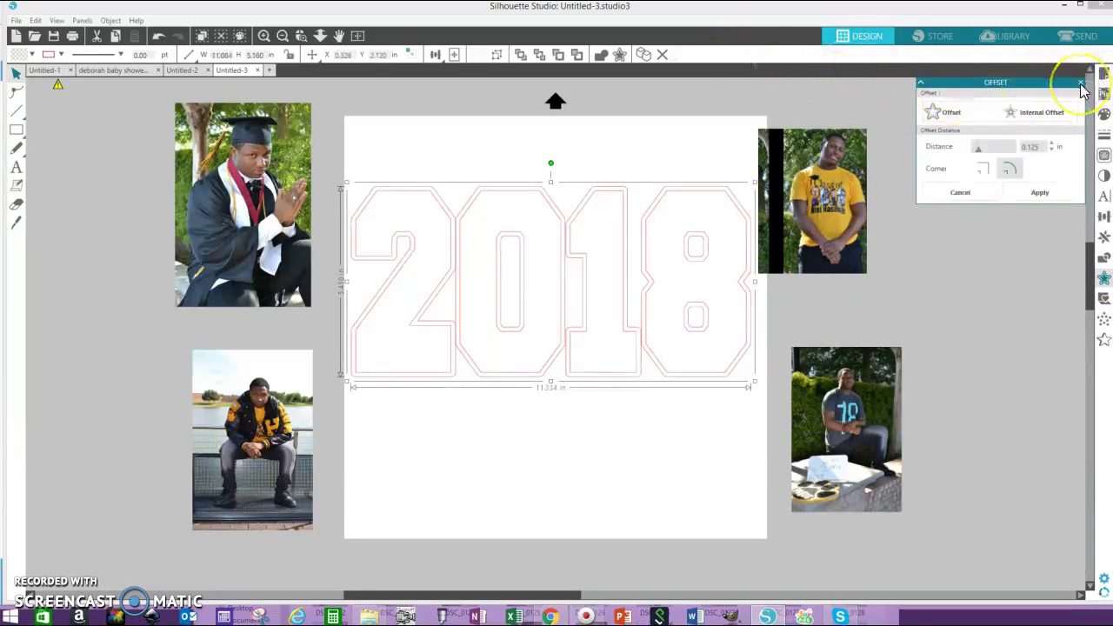
left_click(1080, 84)
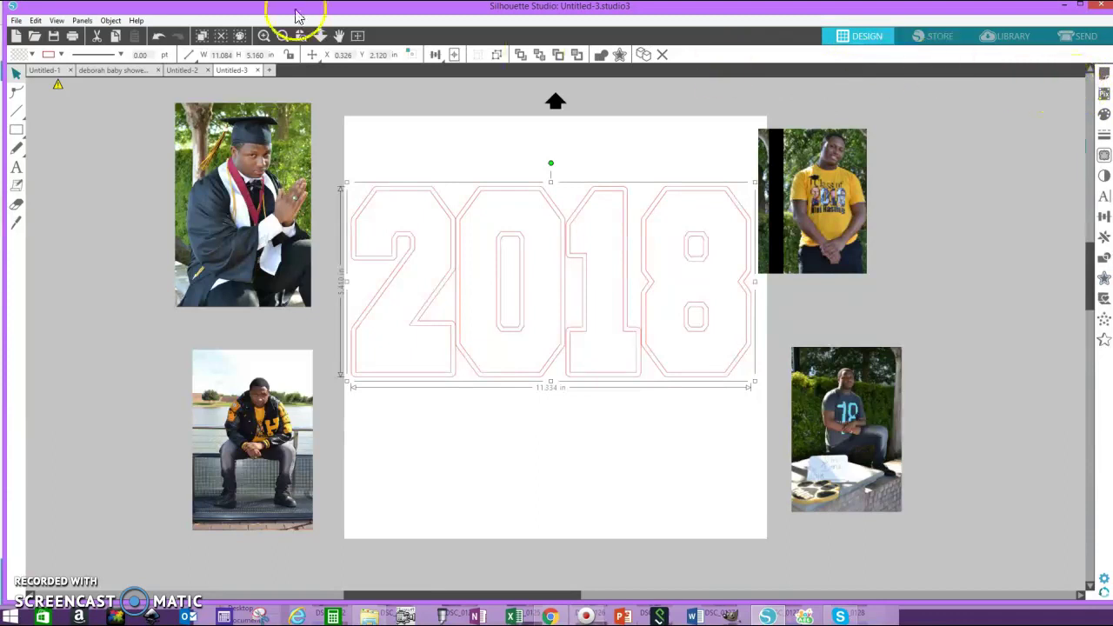
left_click(158, 37)
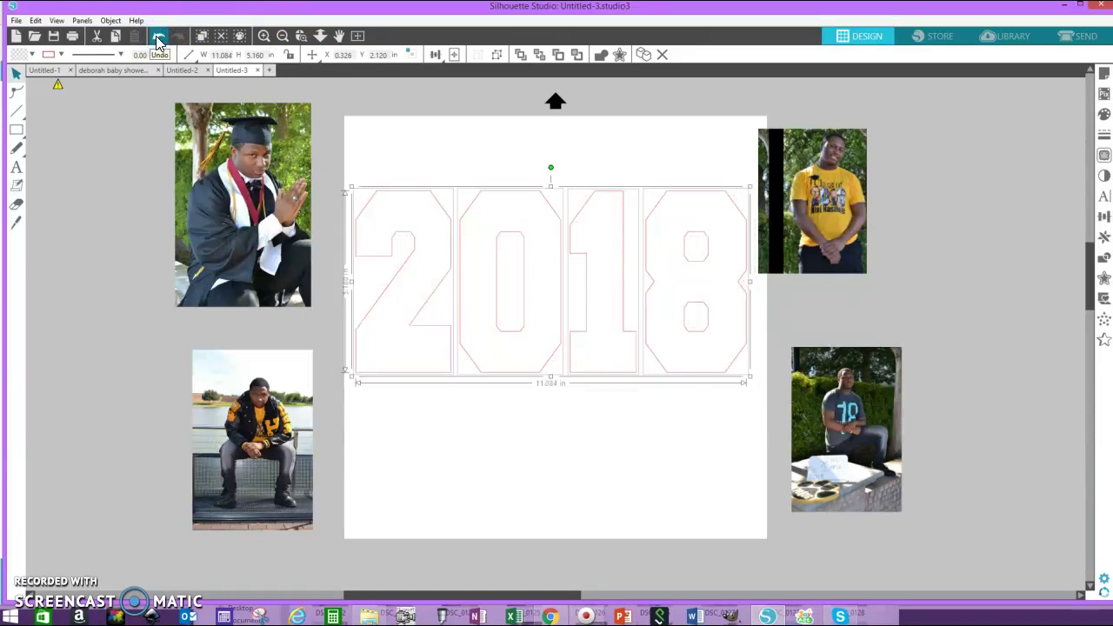
Step: Undo one edit and drag a plain copy of 2018 to the lower page
left_click(158, 39)
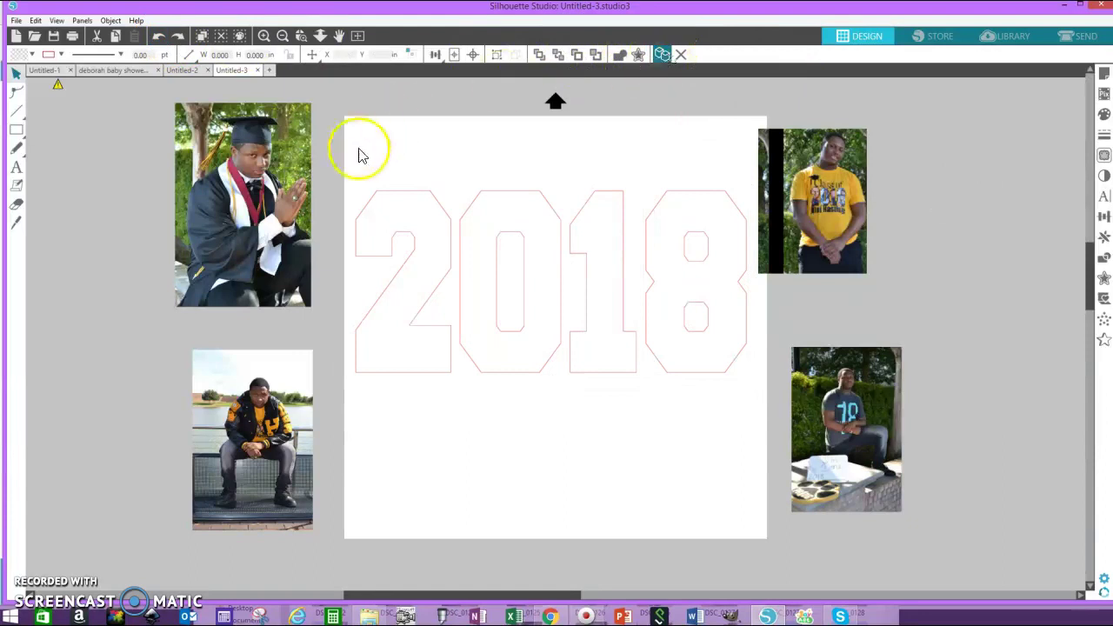
mouse_move(341, 159)
left_mouse_down()
mouse_move(705, 284)
mouse_move(749, 389)
left_mouse_up()
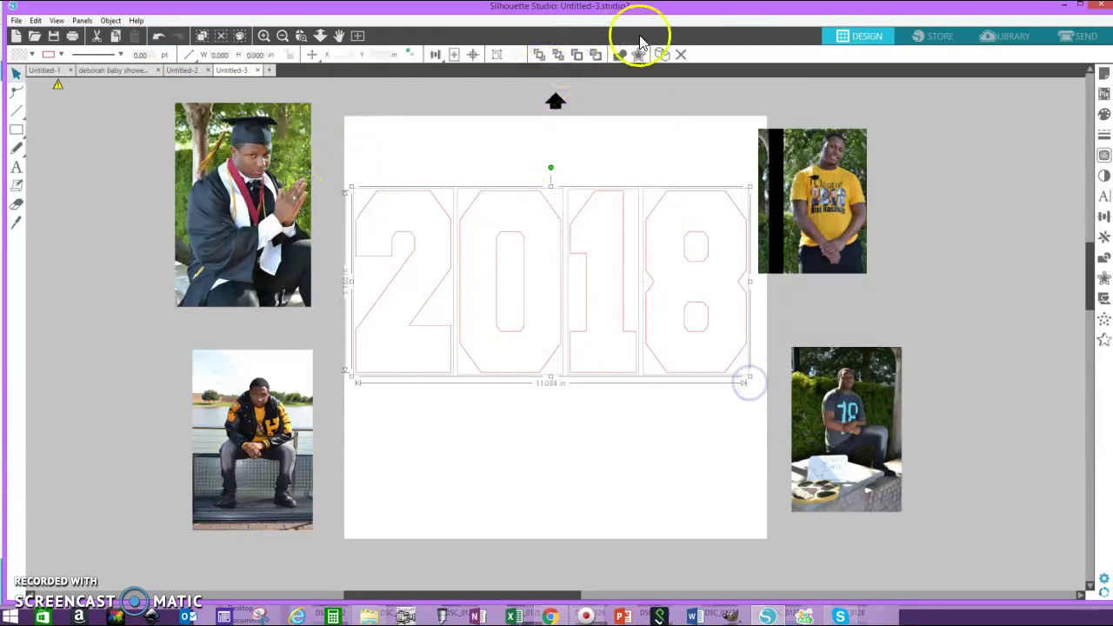
left_click(661, 55)
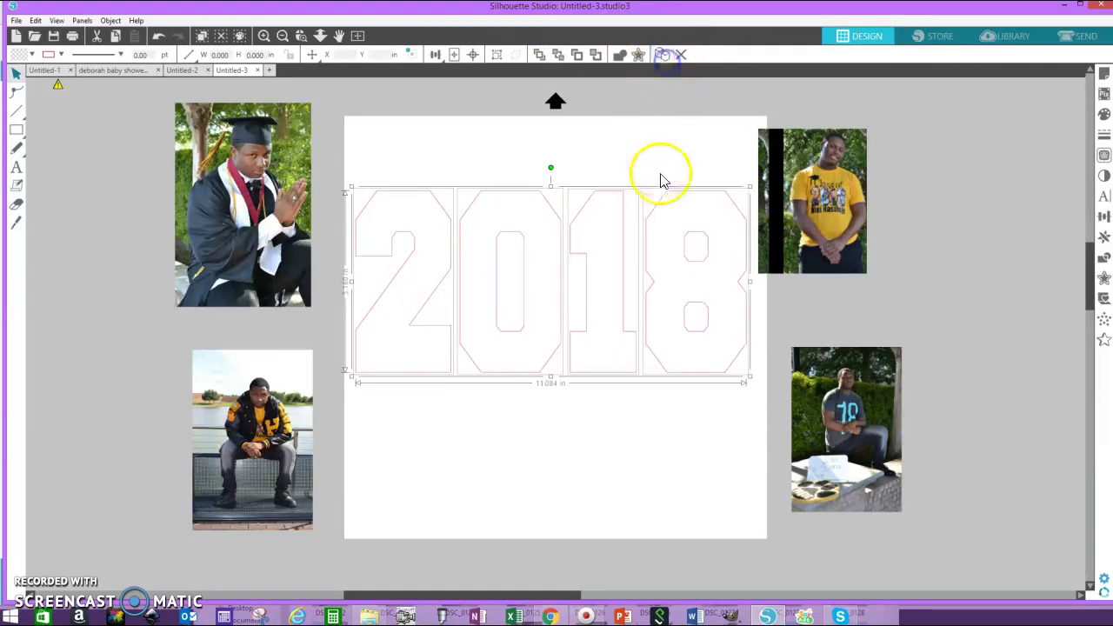
mouse_move(666, 221)
left_mouse_down()
mouse_move(893, 446)
mouse_move(639, 448)
left_mouse_up()
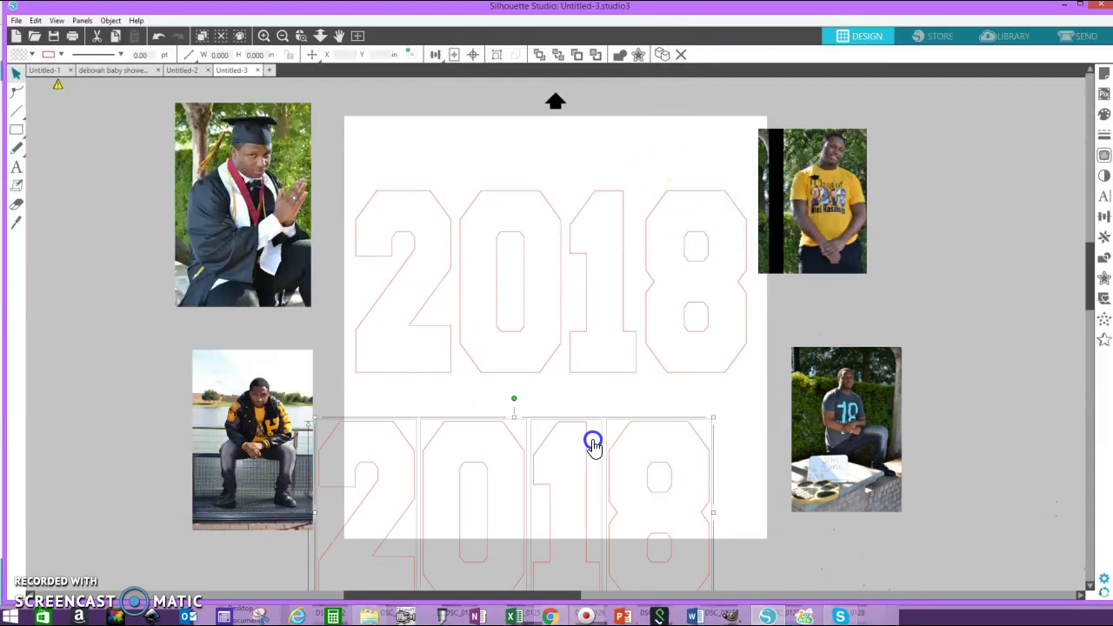
left_click_drag(591, 446, 650, 458)
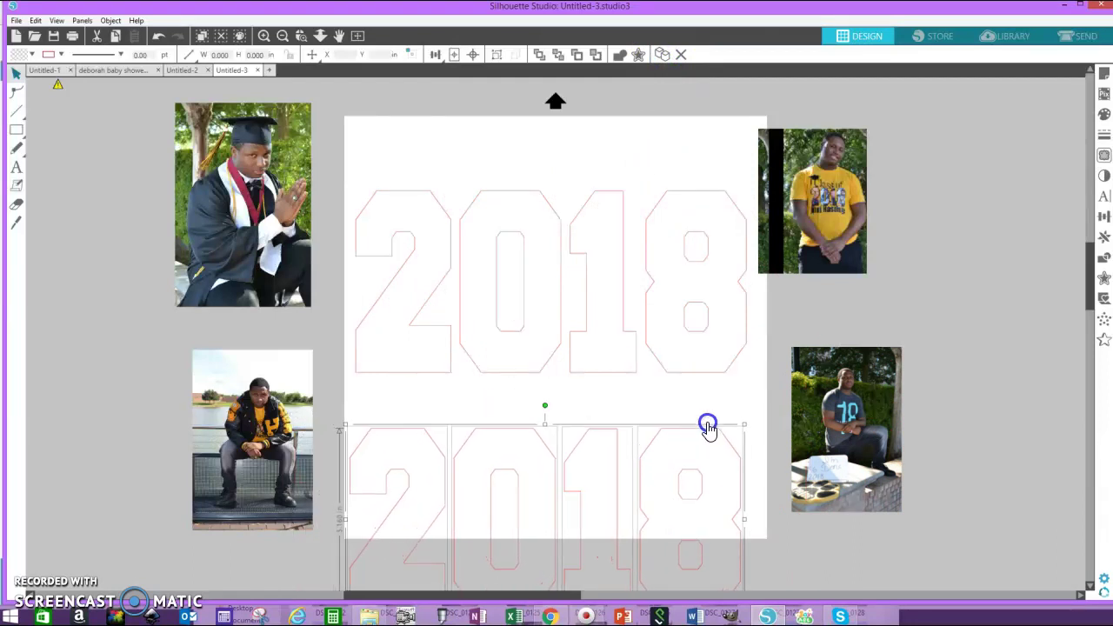
left_click(751, 394)
Step: Give the upper 2018 a 0.125-inch rounded outward offset outline
left_click_drag(321, 151, 691, 263)
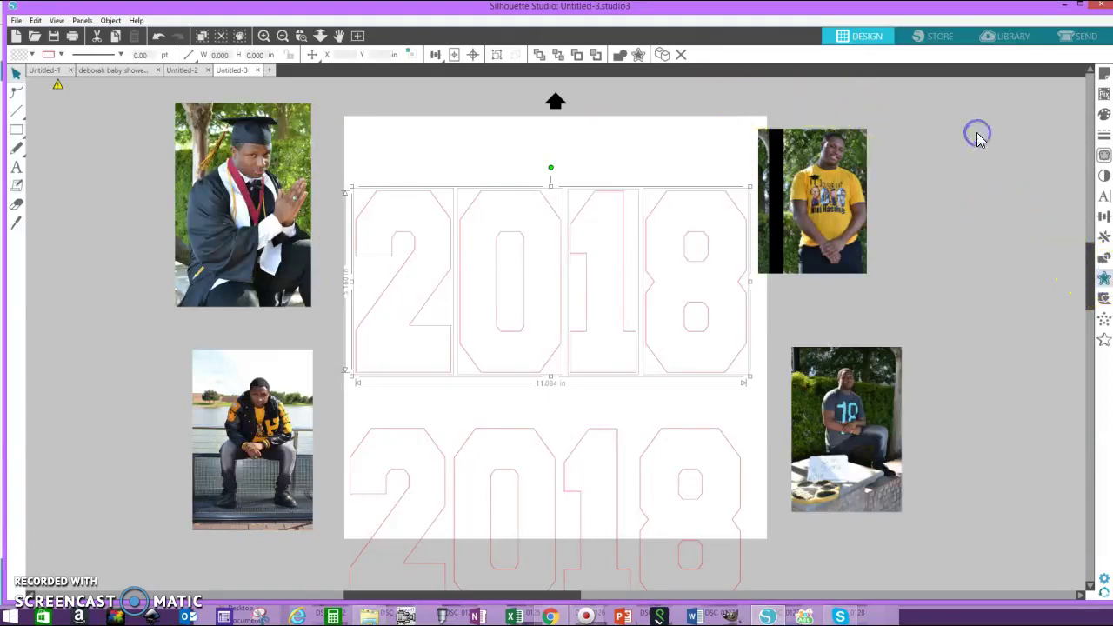
left_click(951, 118)
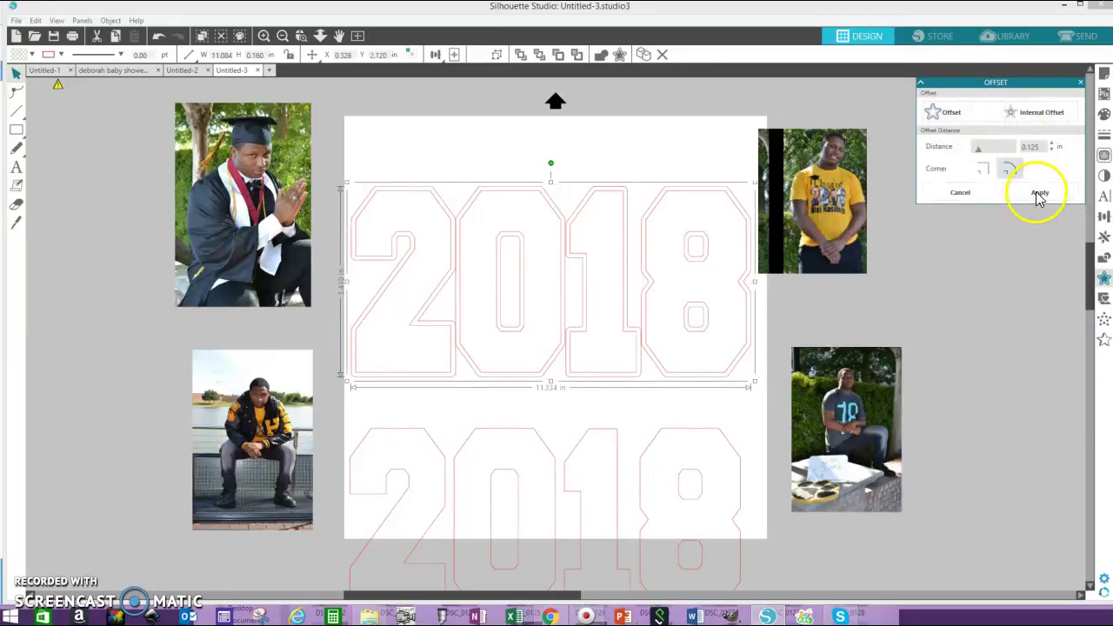
left_click(1039, 193)
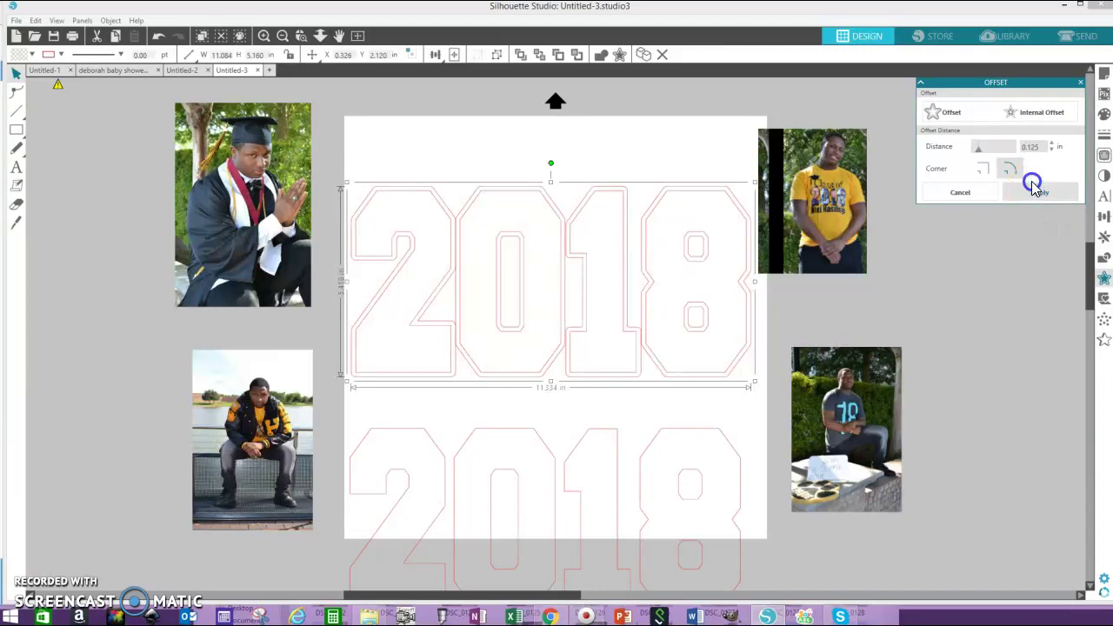
Step: Select the outlined 2 and join it with its outline as a compound path
left_click(611, 120)
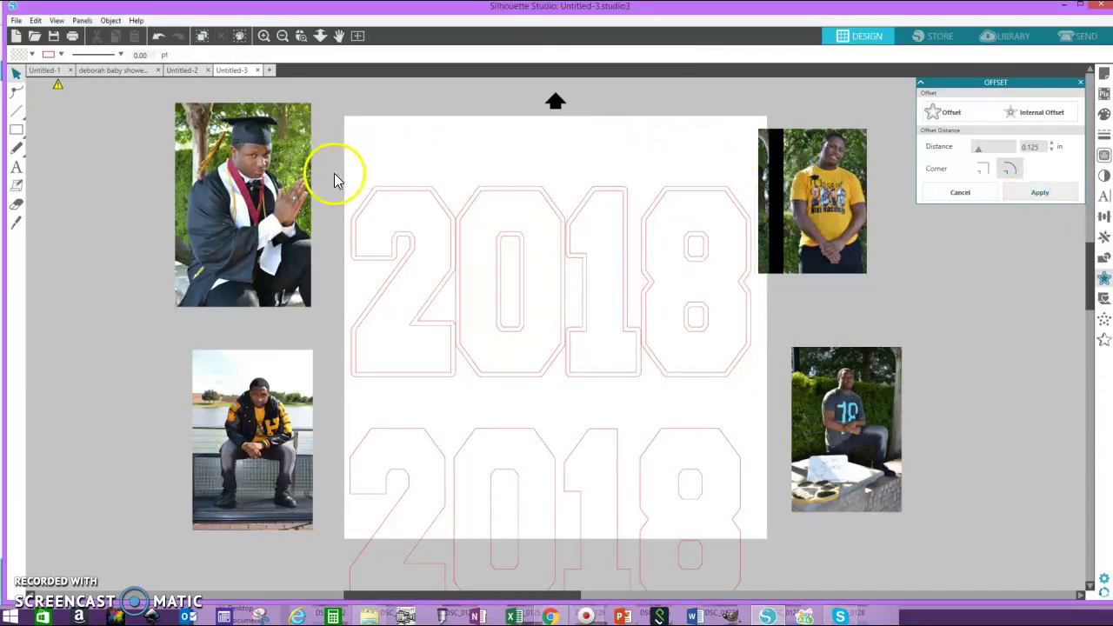
left_click_drag(334, 175, 416, 224)
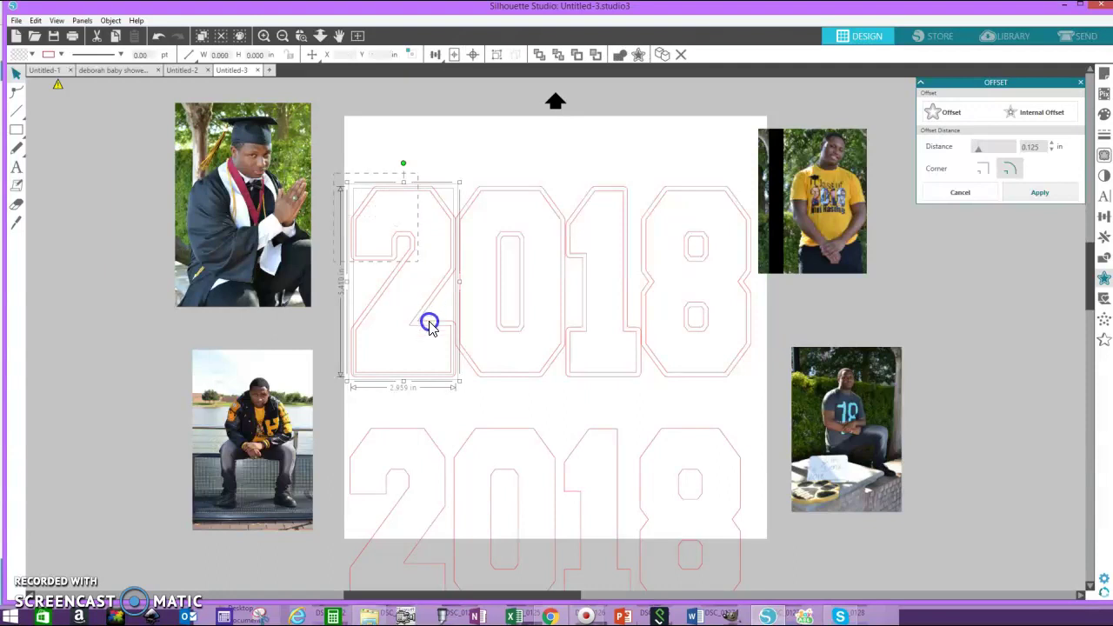
left_click(439, 146)
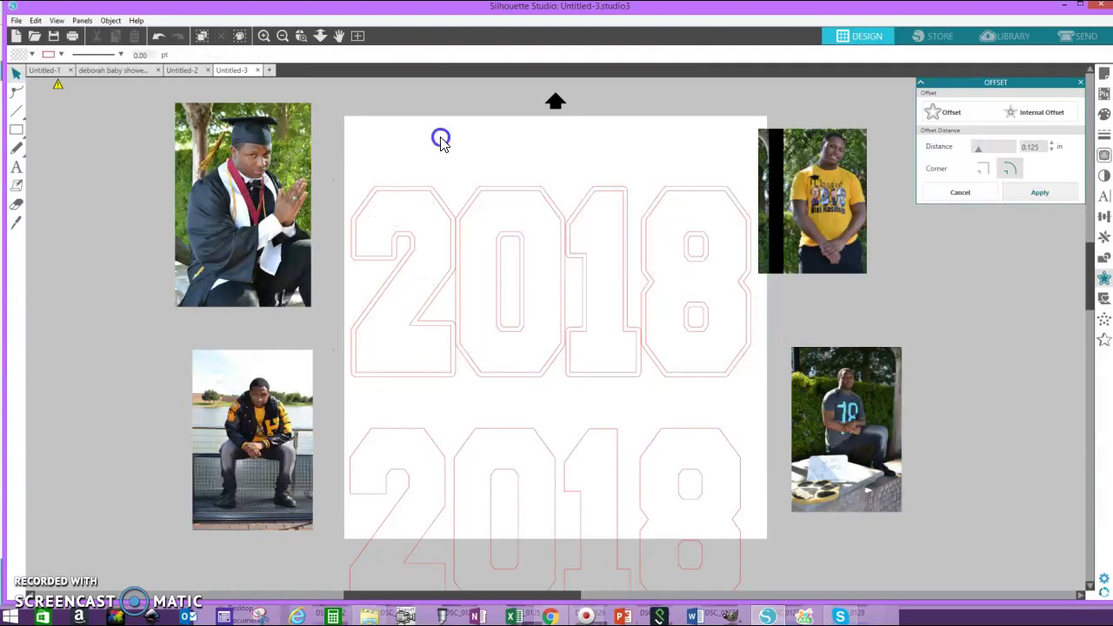
left_click(377, 190)
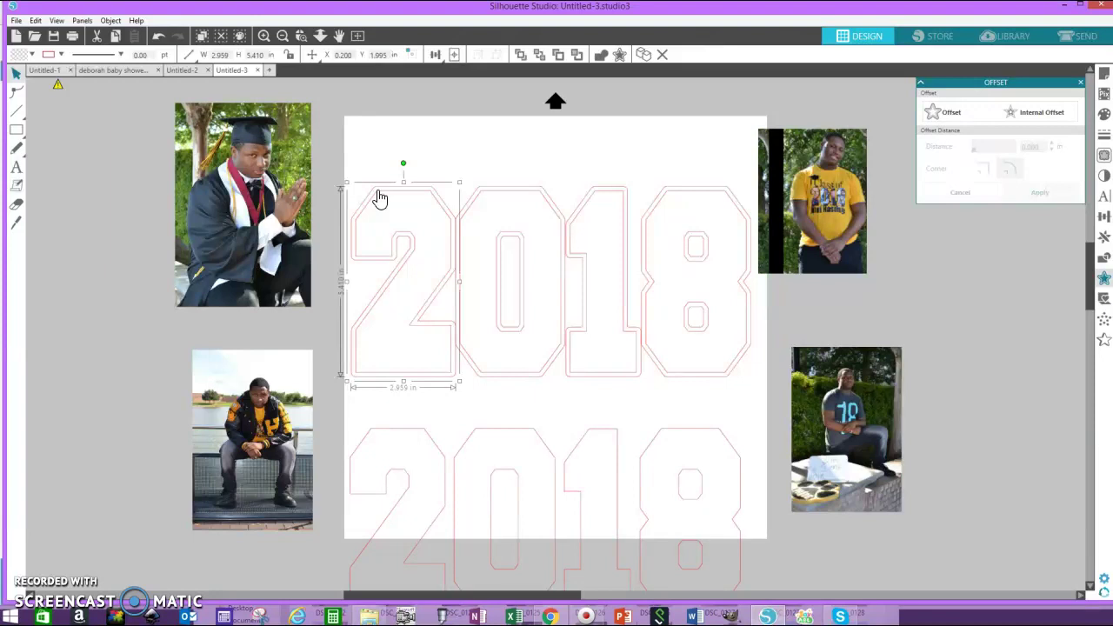
left_click(378, 193)
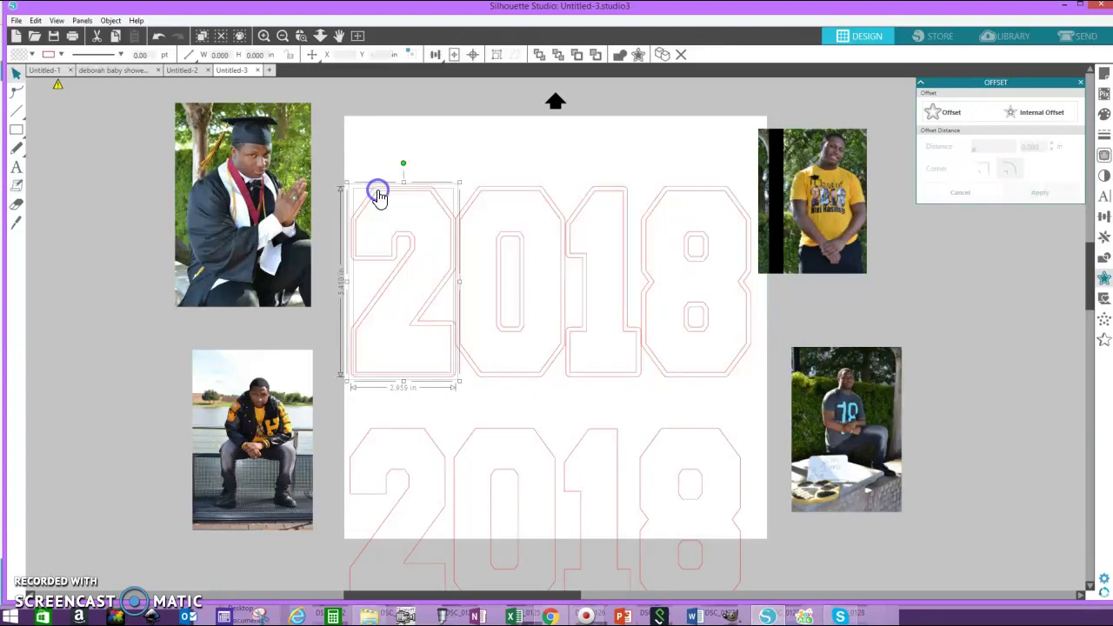
left_click(1104, 259)
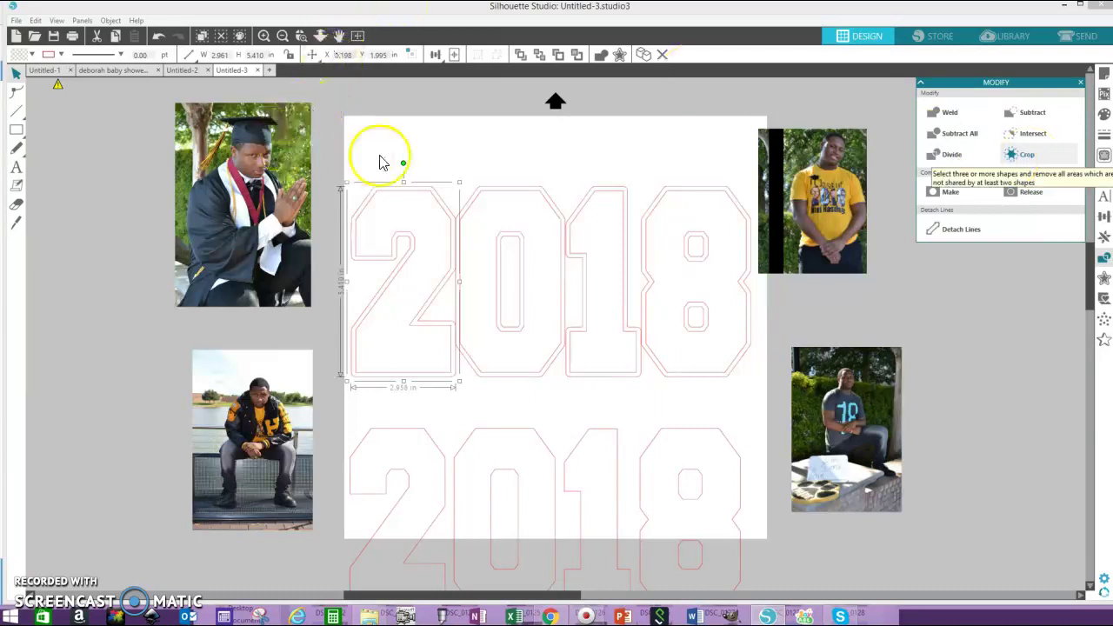
Step: Fill the 2 frame orange and move it over the top-left graduation photo
left_click(405, 143)
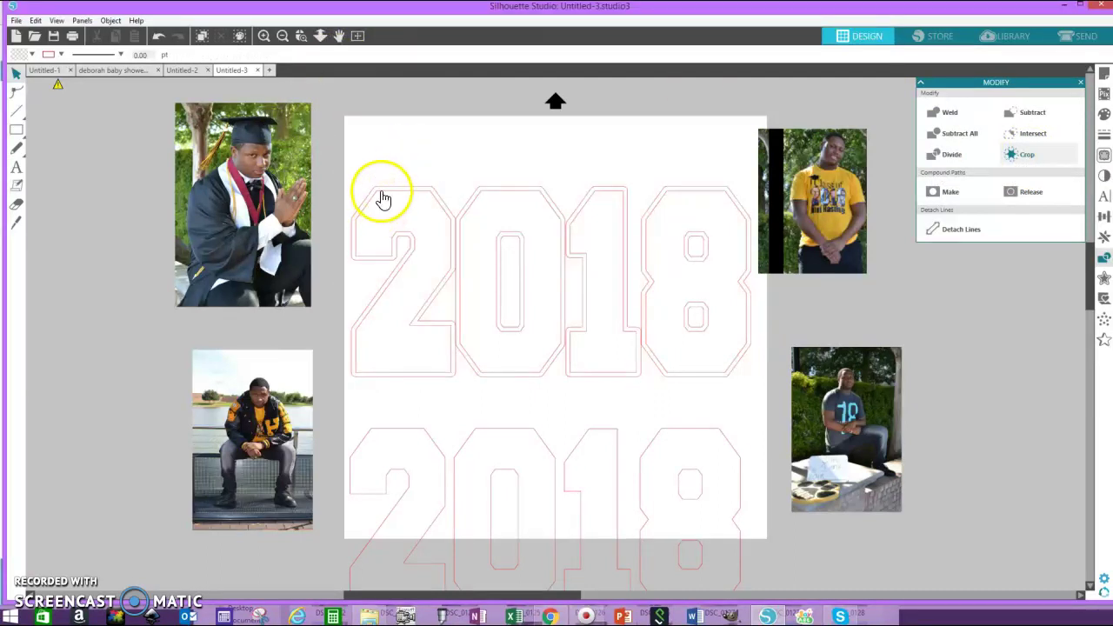
left_click(383, 189)
left_click(426, 173)
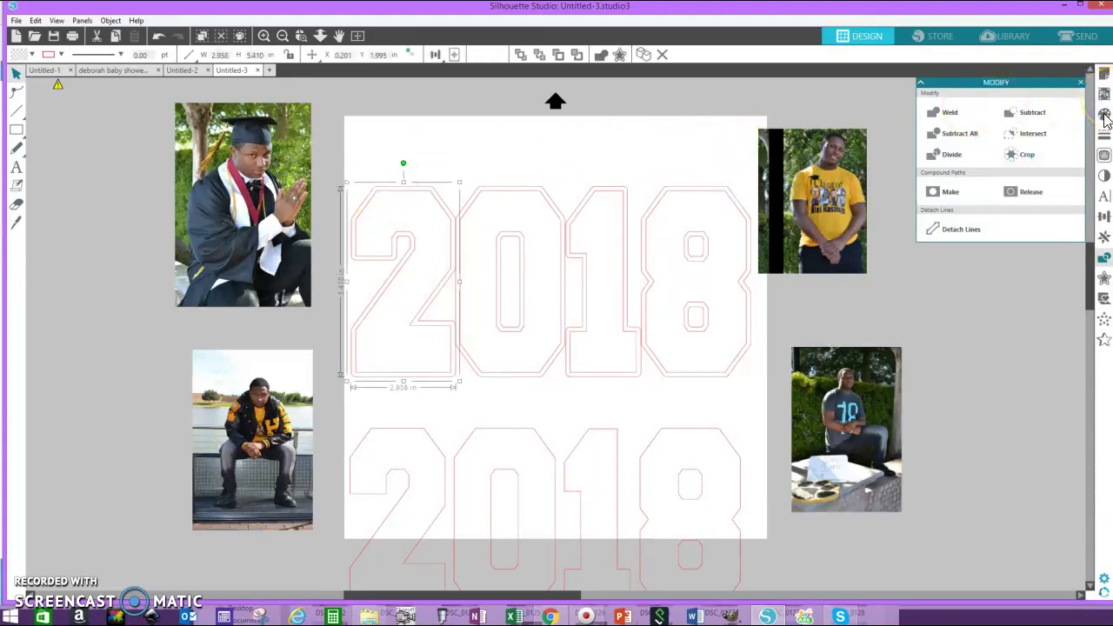
left_click(1104, 115)
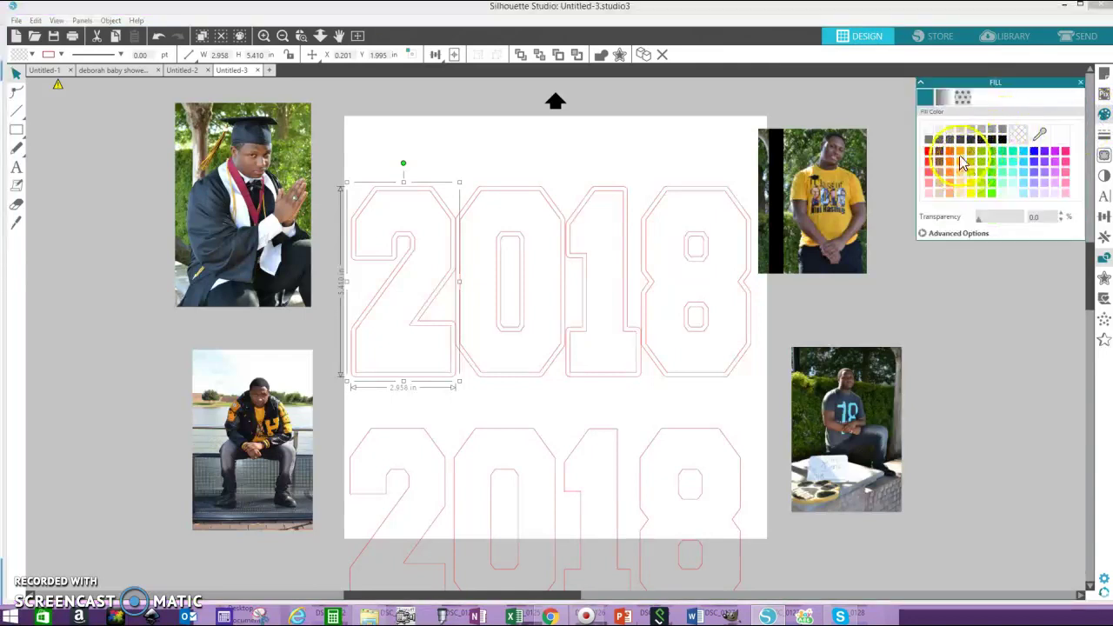
left_click(959, 151)
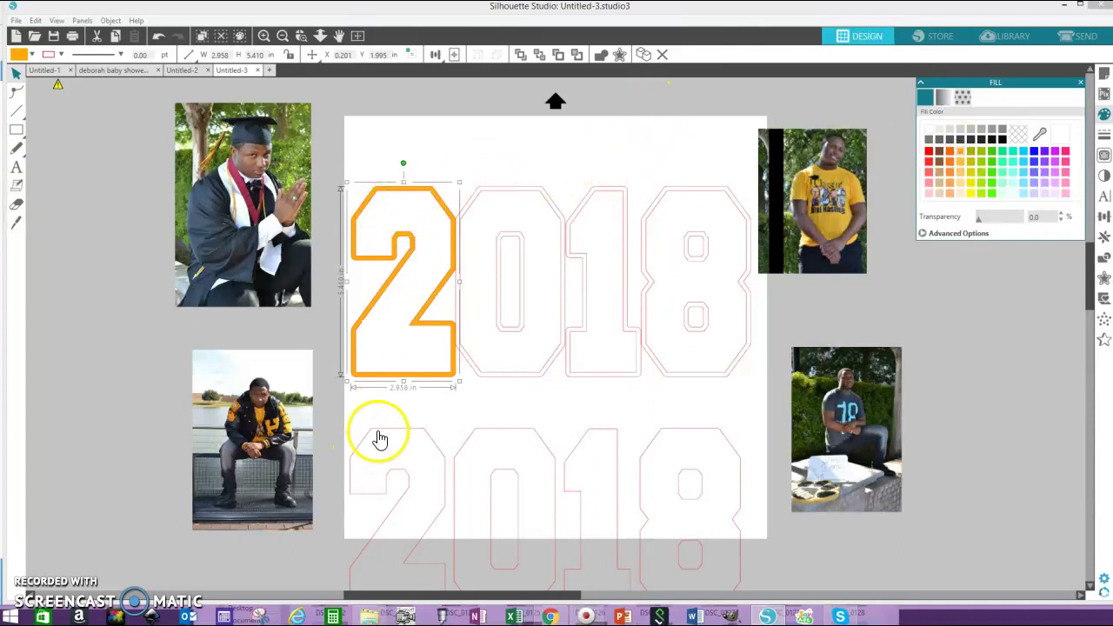
mouse_move(360, 339)
left_mouse_down()
mouse_move(354, 298)
mouse_move(351, 429)
left_mouse_up()
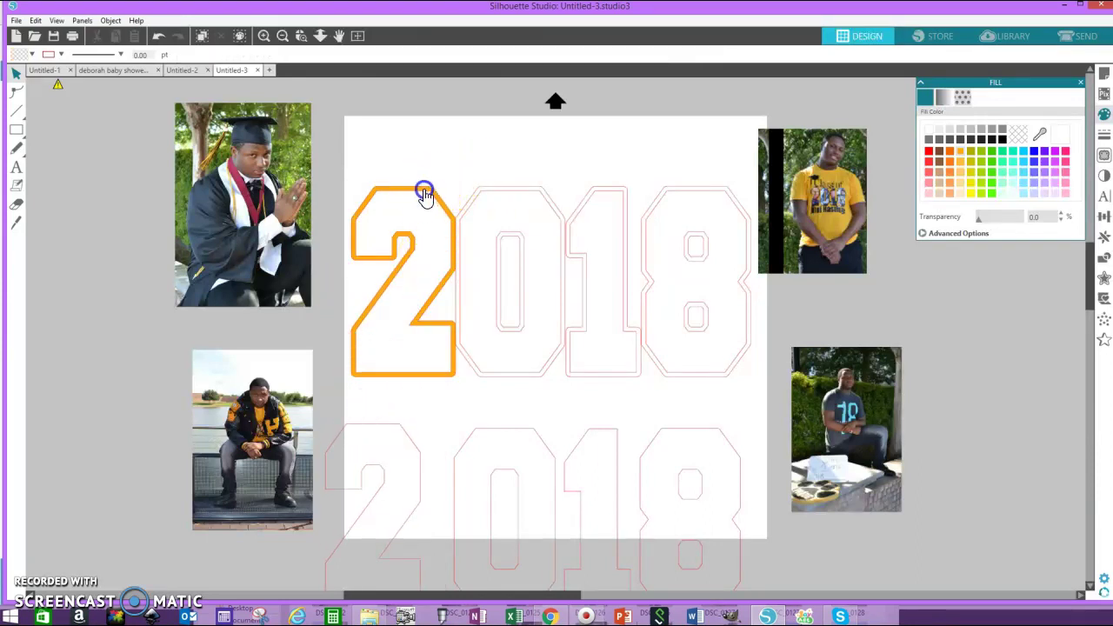
left_click_drag(424, 190, 369, 154)
left_click(512, 193)
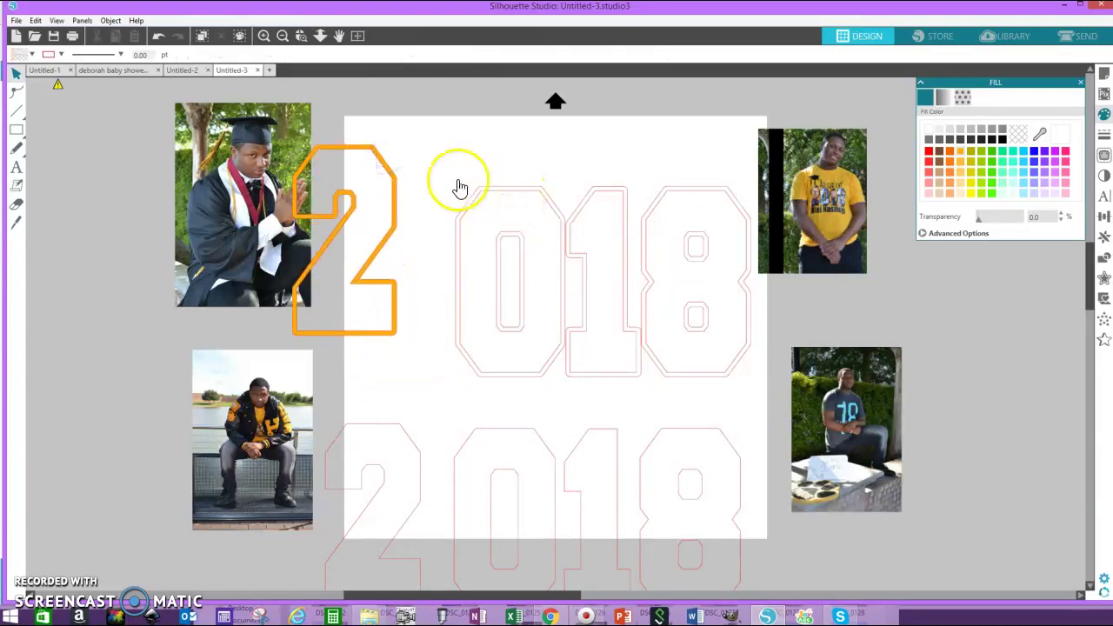
Step: Make the 0 a compound path, fill it orange, and move it beside the 2
left_click(479, 190)
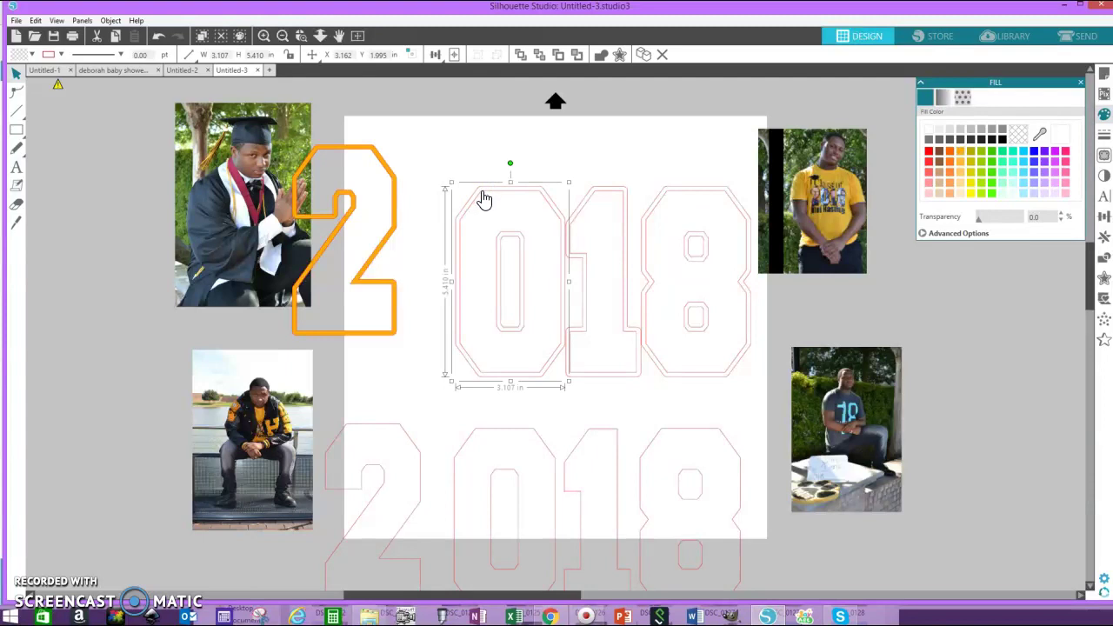
left_click(485, 199)
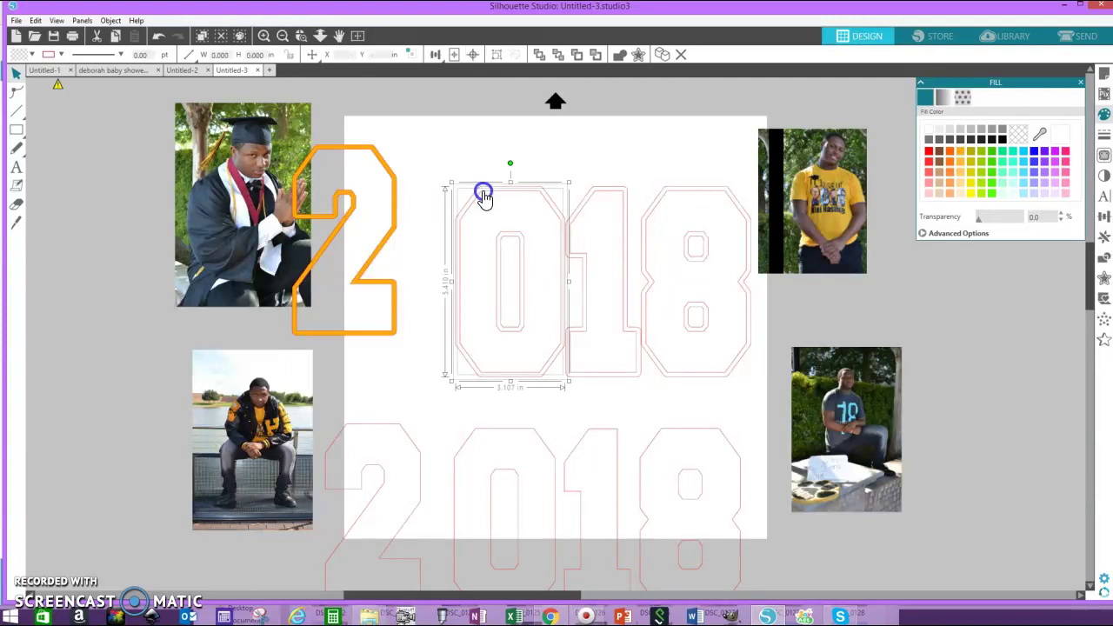
left_click(1102, 261)
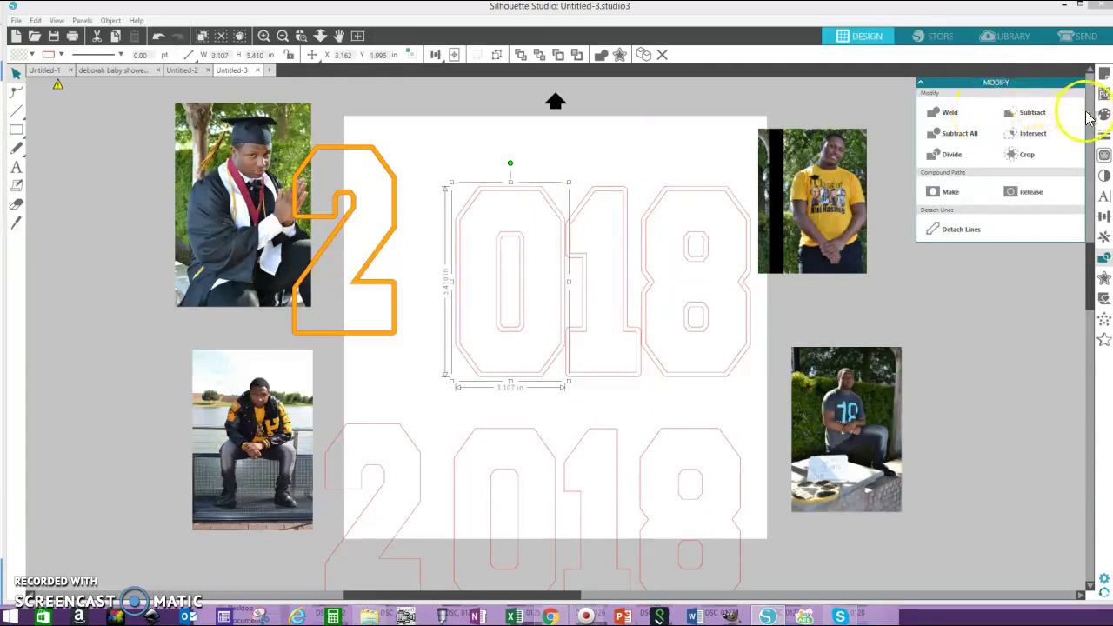
left_click(991, 128)
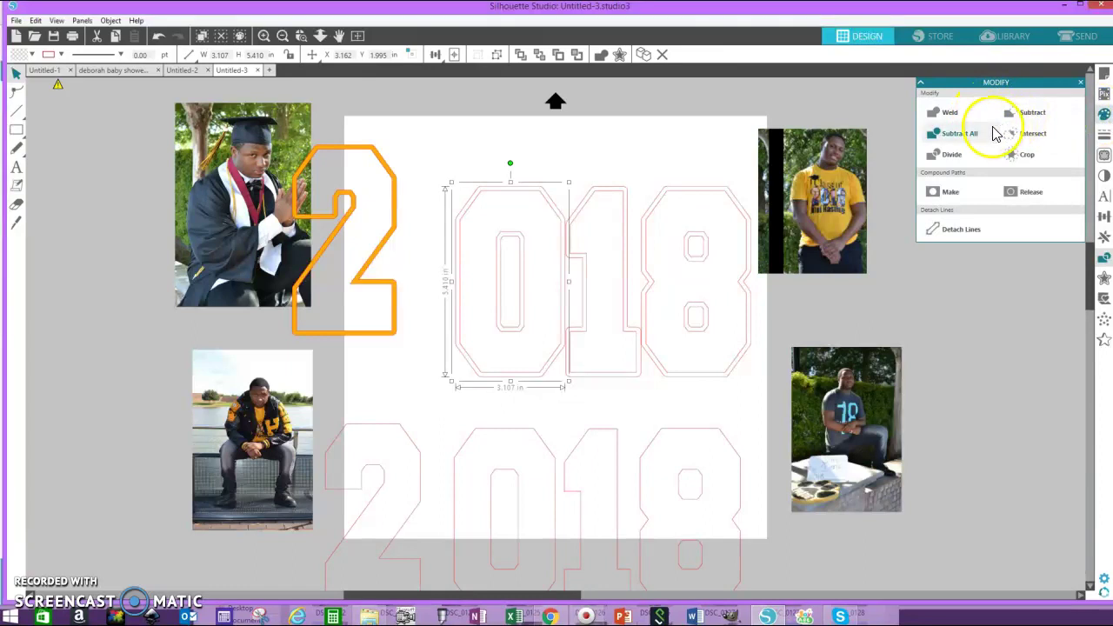
left_click(1104, 114)
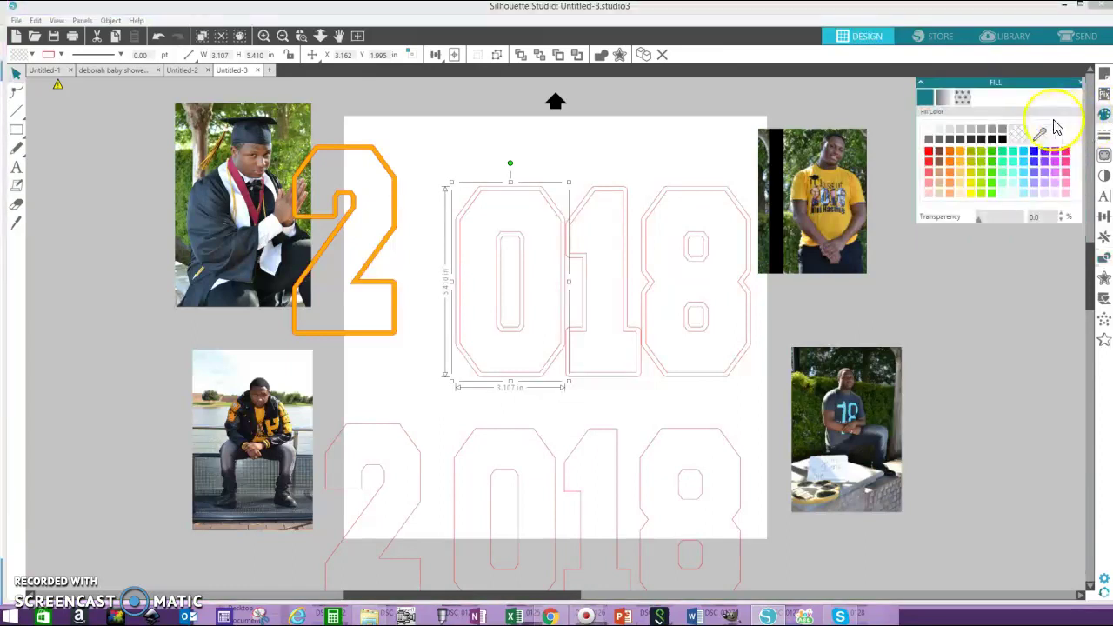
left_click(949, 151)
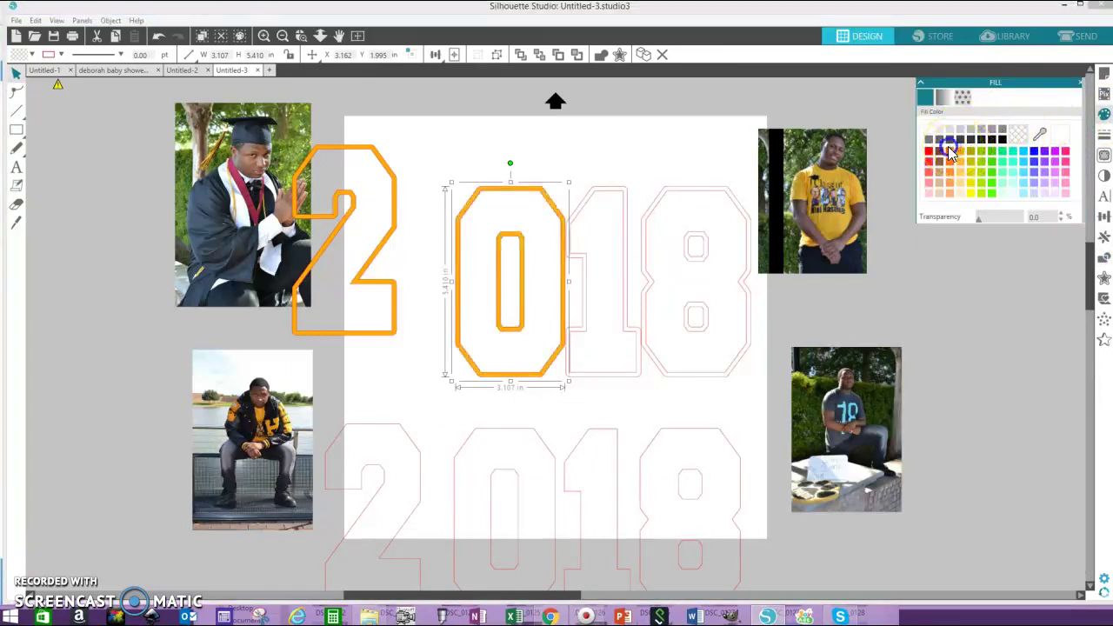
left_click_drag(490, 197, 421, 124)
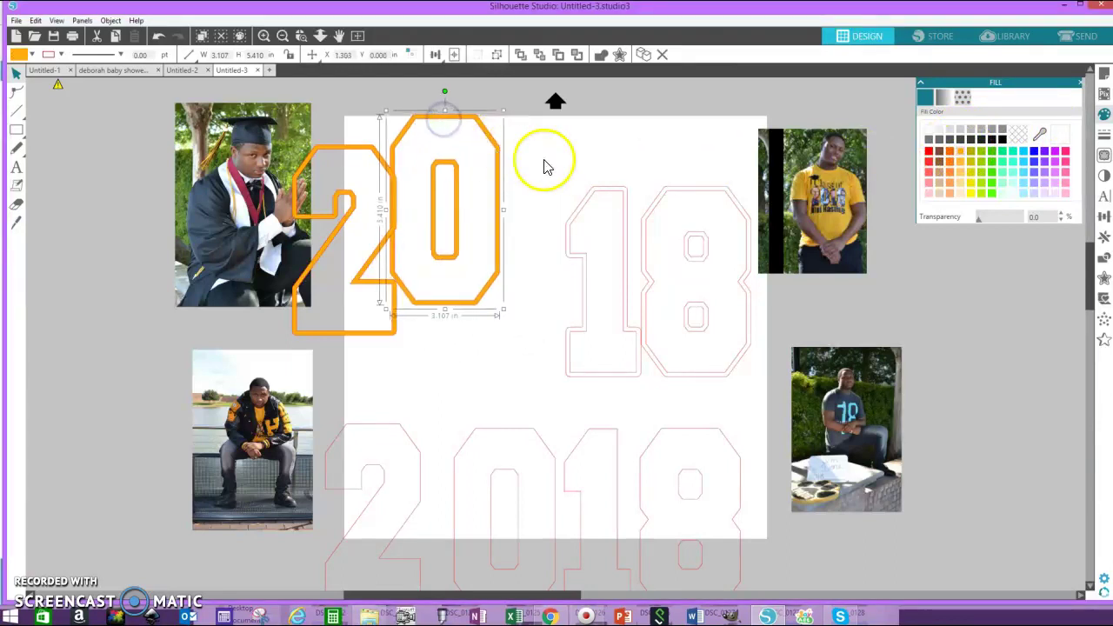
left_click(631, 248)
Step: Select the 1 and separate it from the 8 using the Modify options
left_click_drag(648, 393, 629, 396)
left_click(1002, 199)
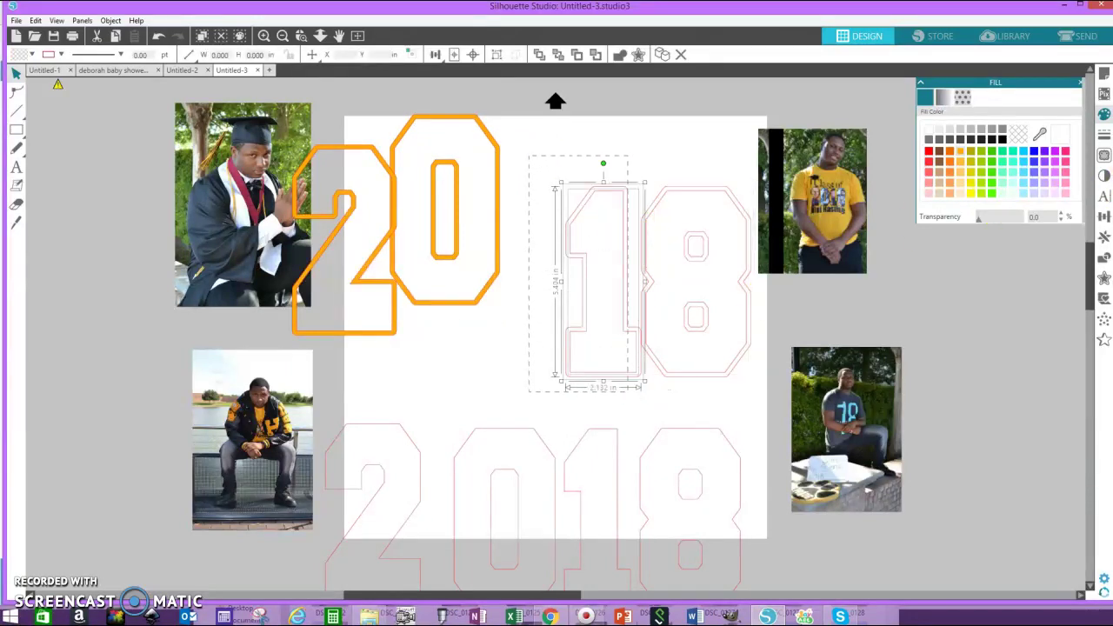
left_click(1102, 277)
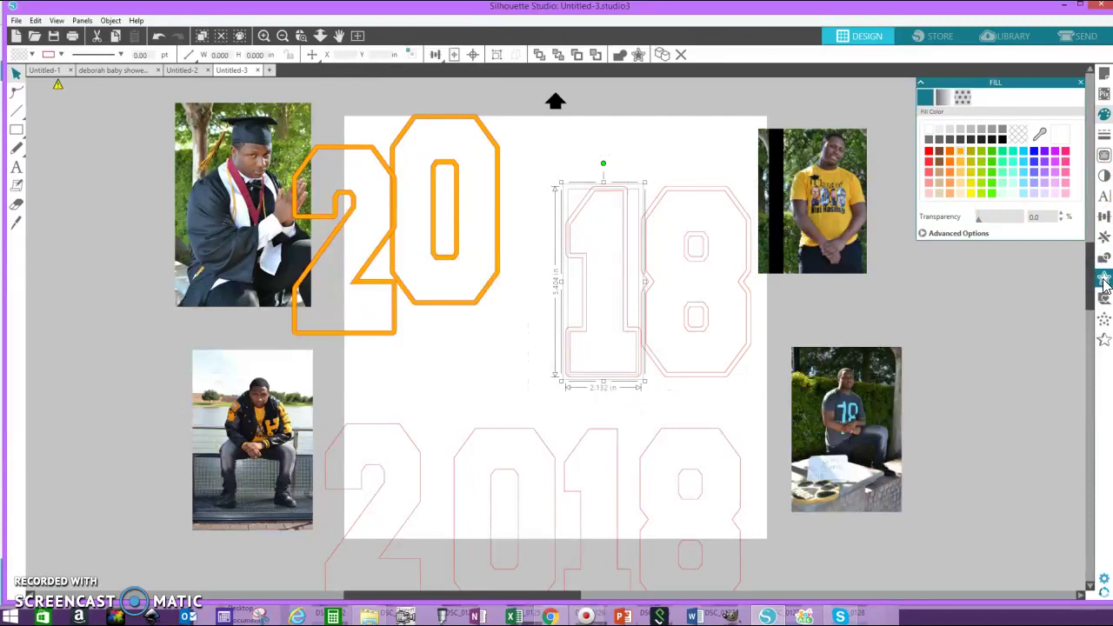
left_click(1104, 301)
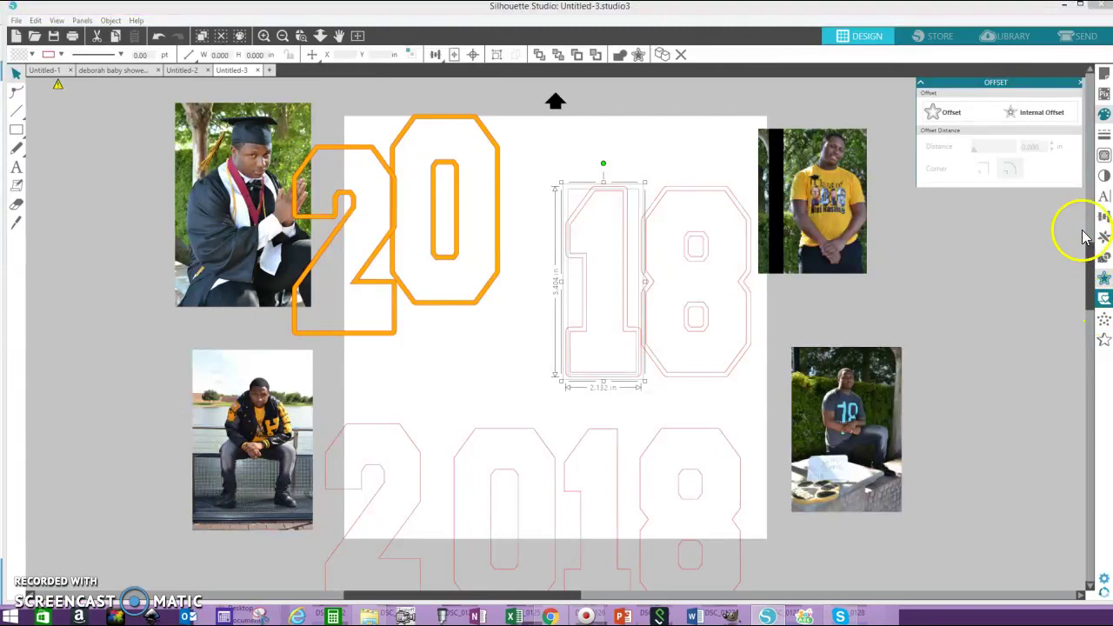
left_click(1102, 257)
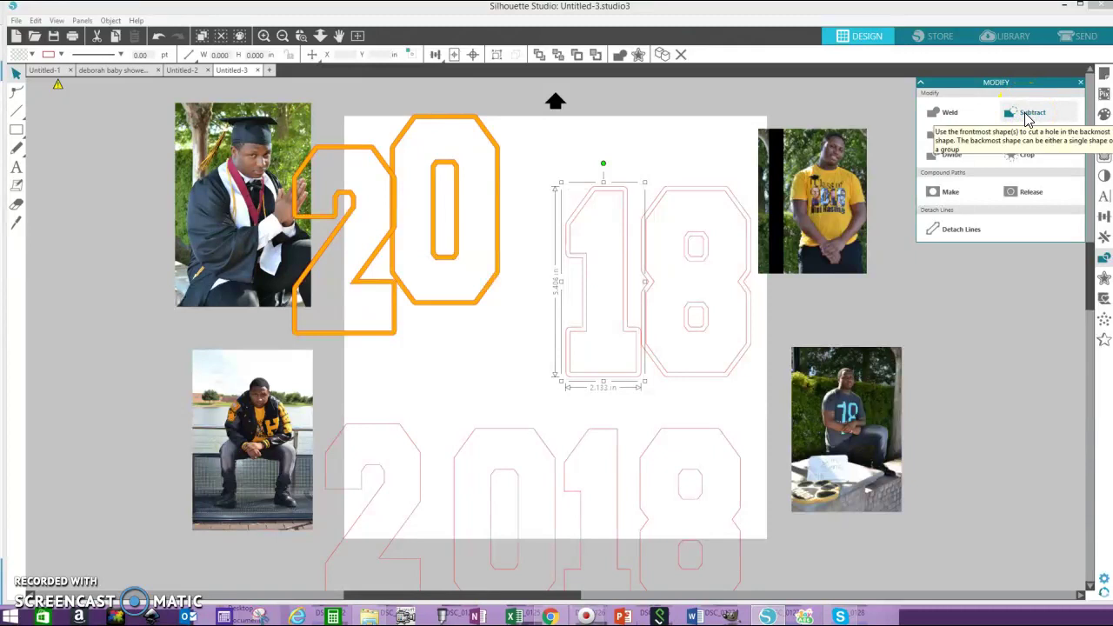
left_click(1103, 94)
Step: Fill the 1 orange and place it next to the orange 0
left_click(1104, 114)
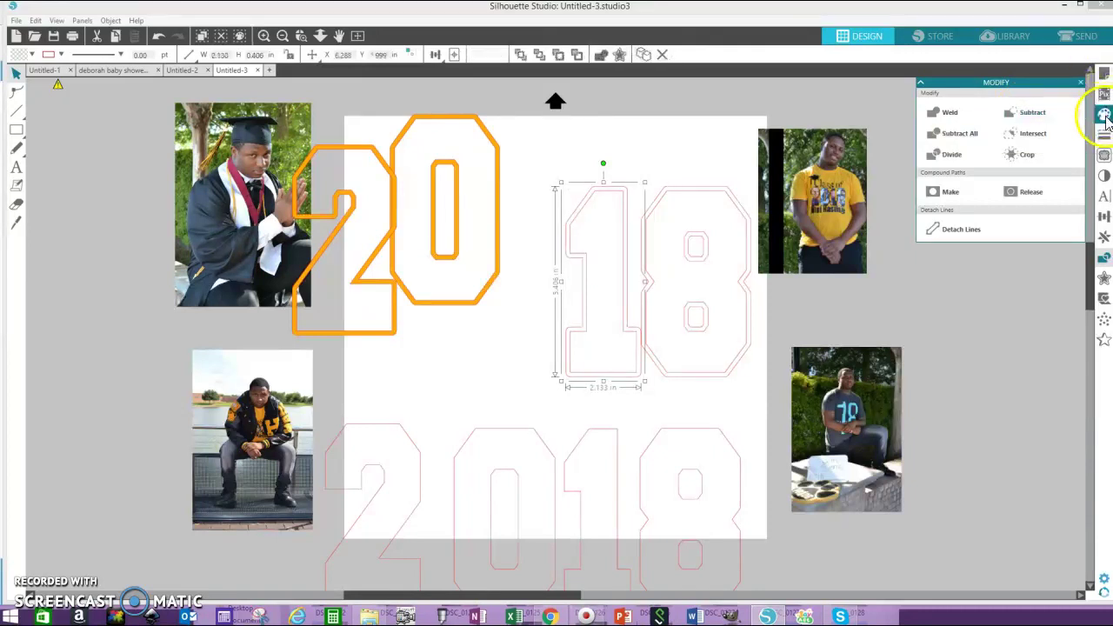
left_click(978, 135)
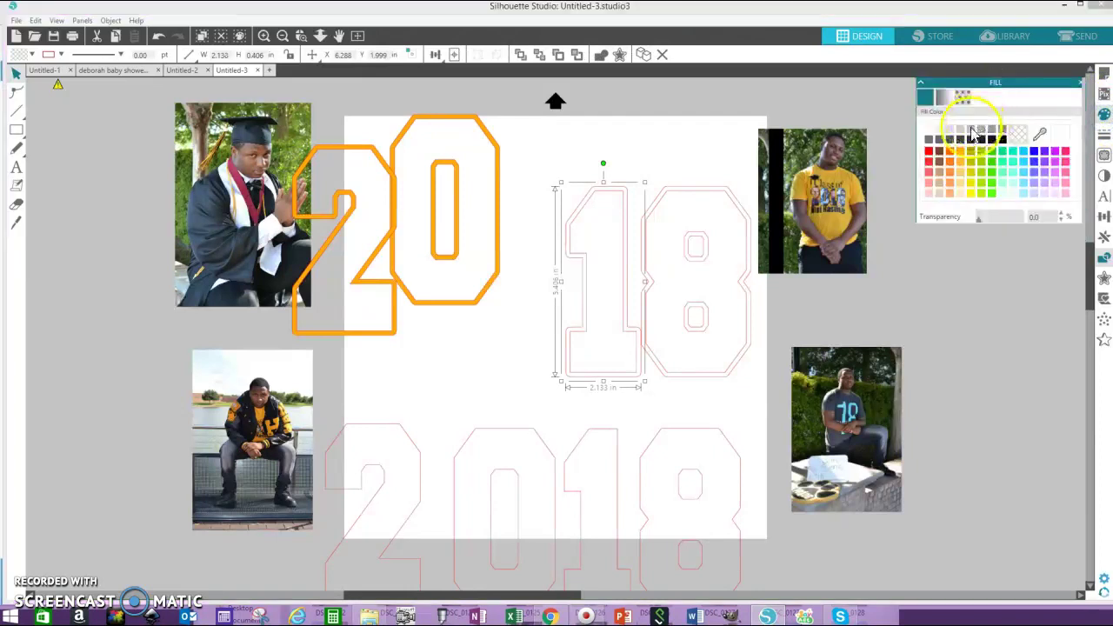
left_click(962, 152)
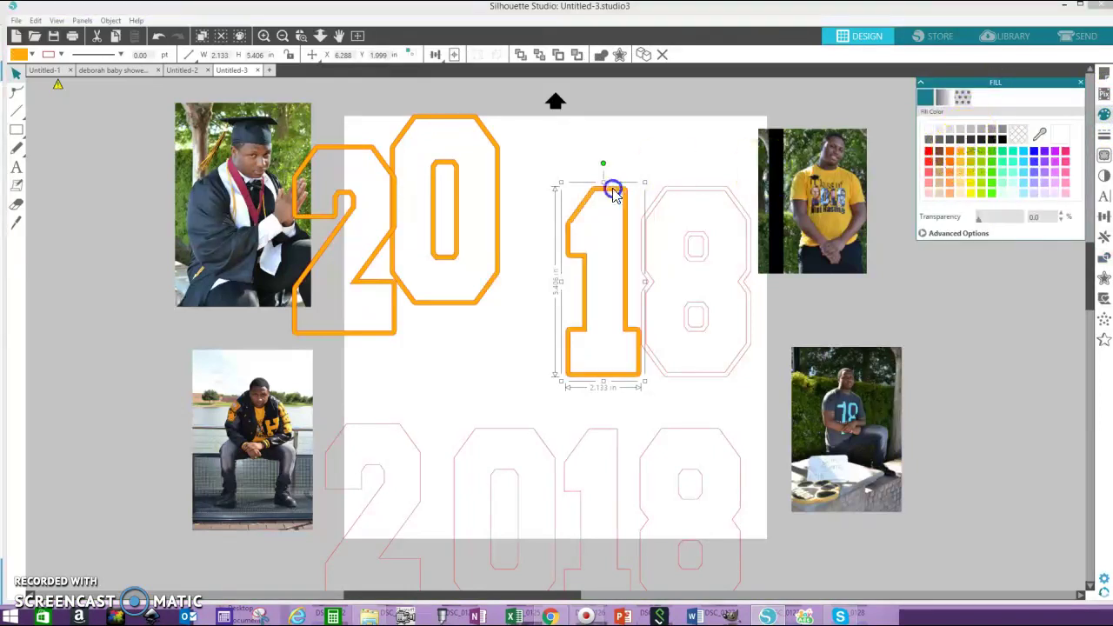
left_click_drag(615, 198, 571, 132)
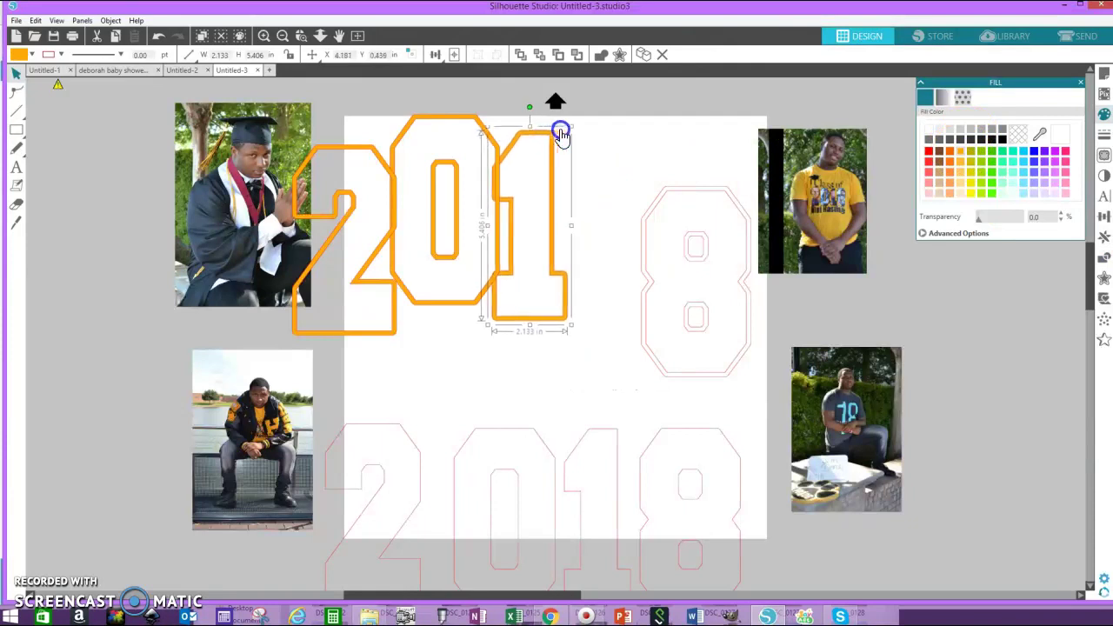
mouse_move(626, 165)
left_mouse_down()
mouse_move(716, 184)
mouse_move(741, 248)
left_mouse_up()
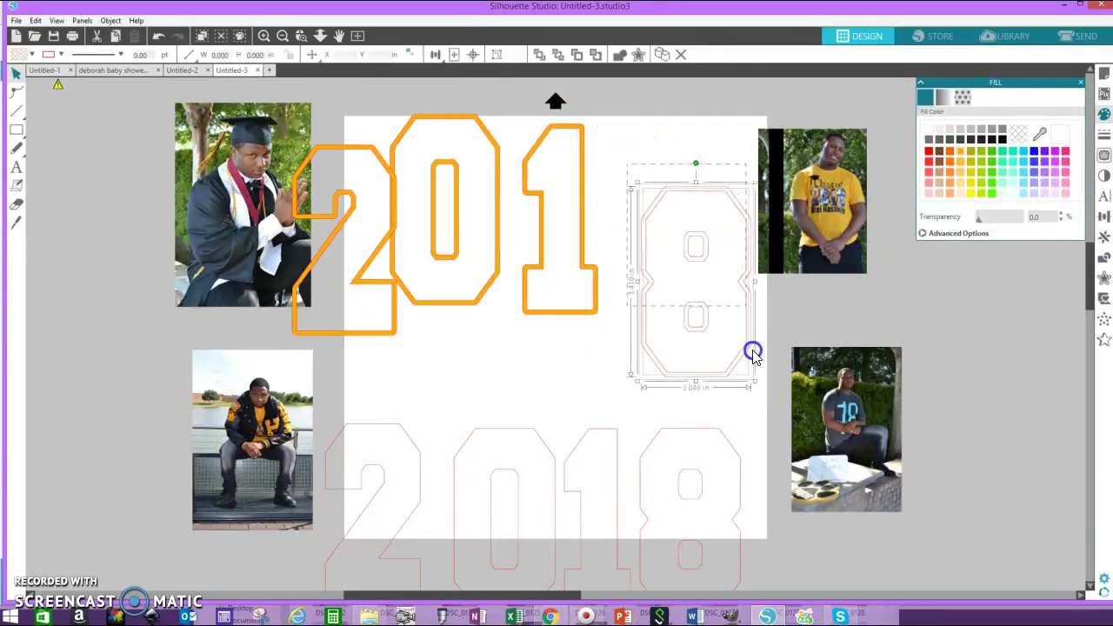
Step: Subtract and group the 8's overlapping pieces, then fill the 8 orange
left_click_drag(753, 356, 749, 386)
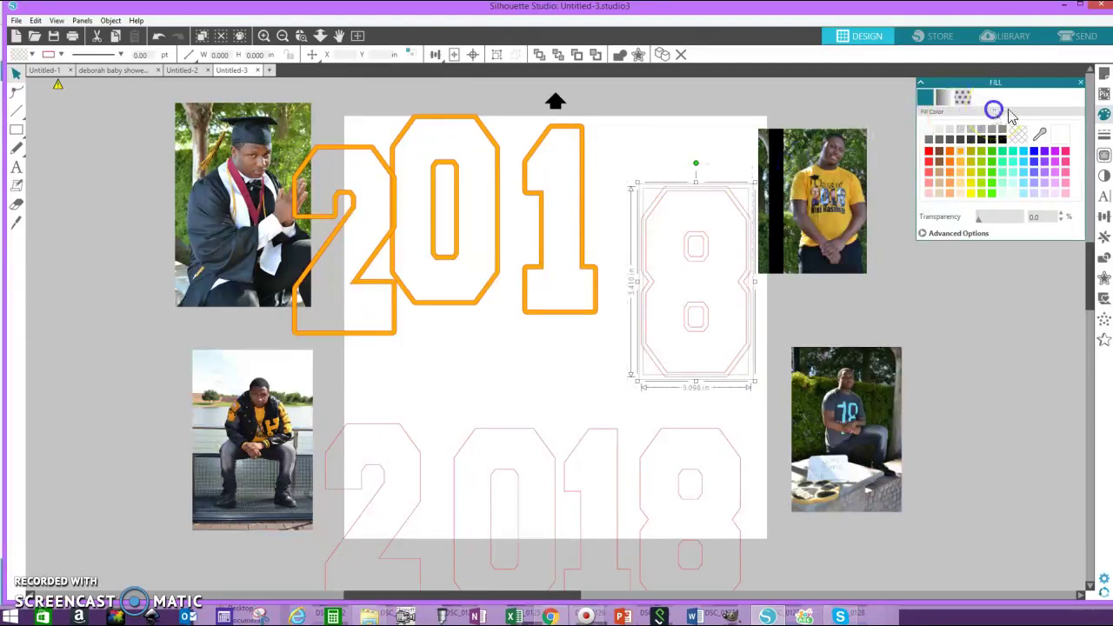
left_click(1102, 262)
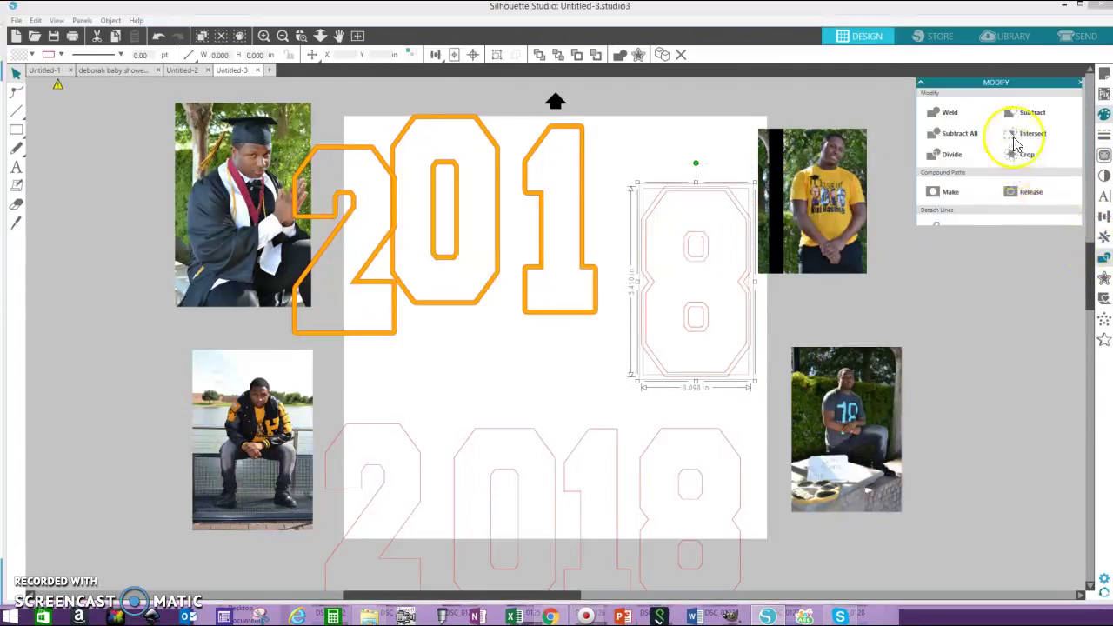
left_click(1032, 115)
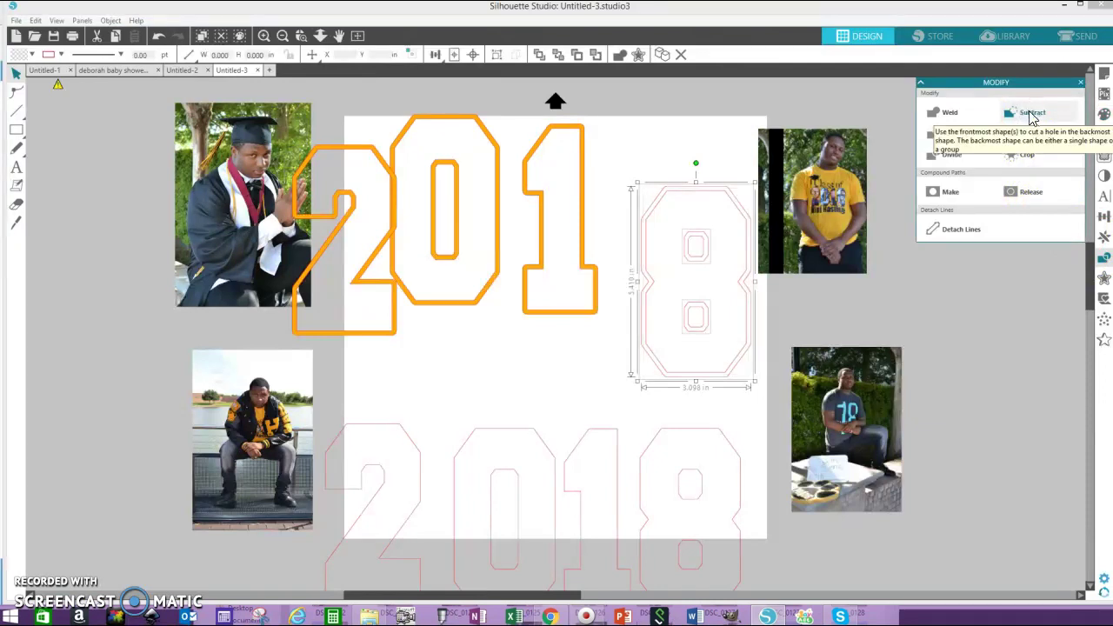
left_click(108, 21)
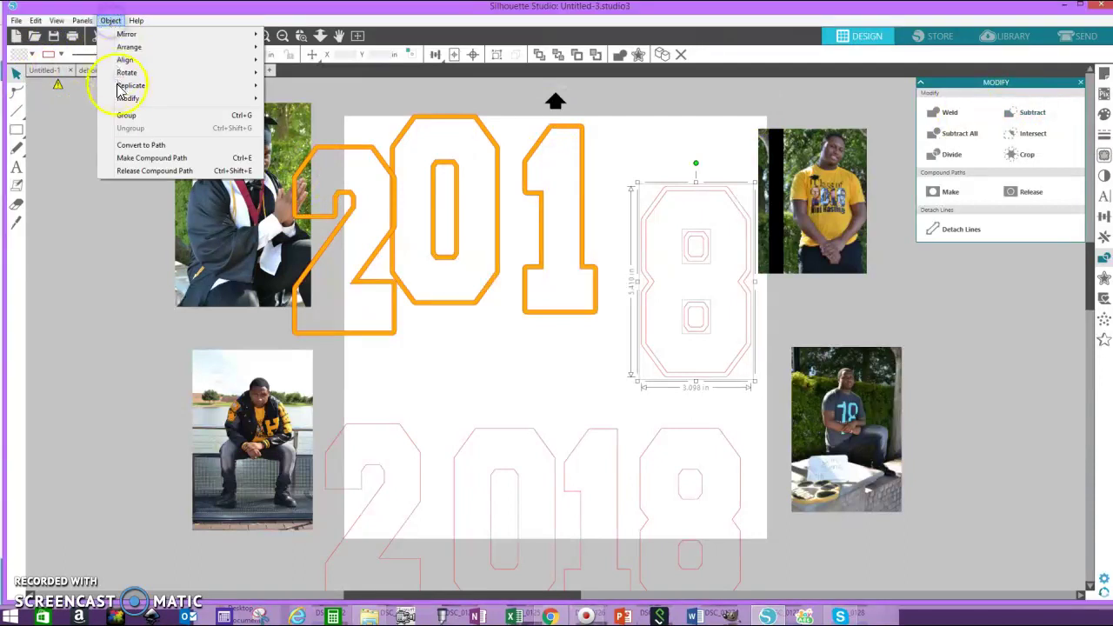
left_click(122, 118)
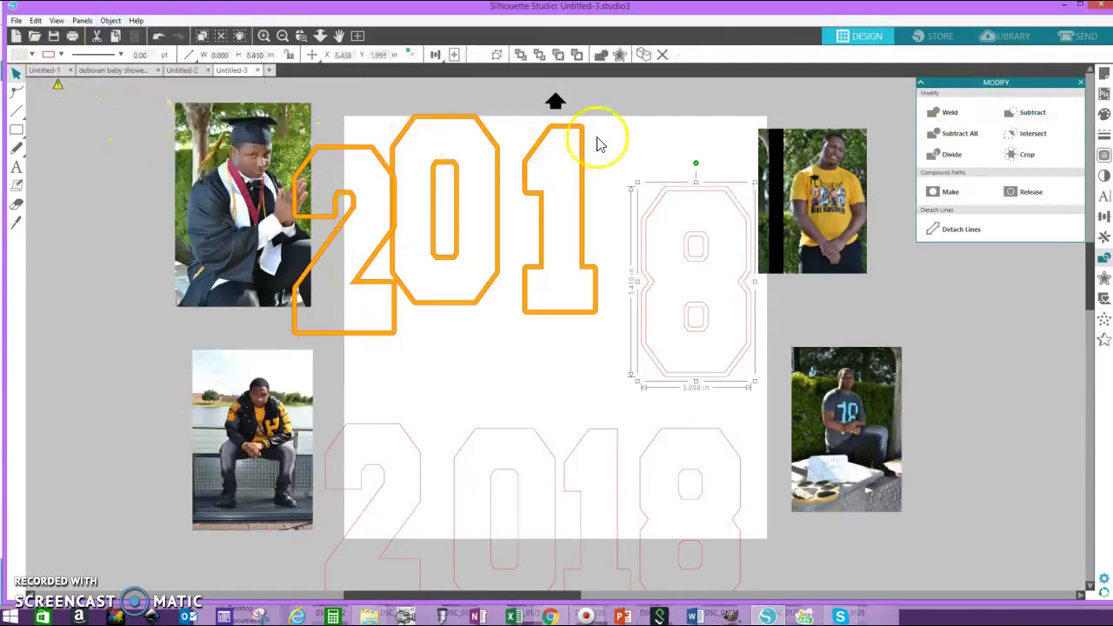
left_click_drag(577, 131, 613, 197)
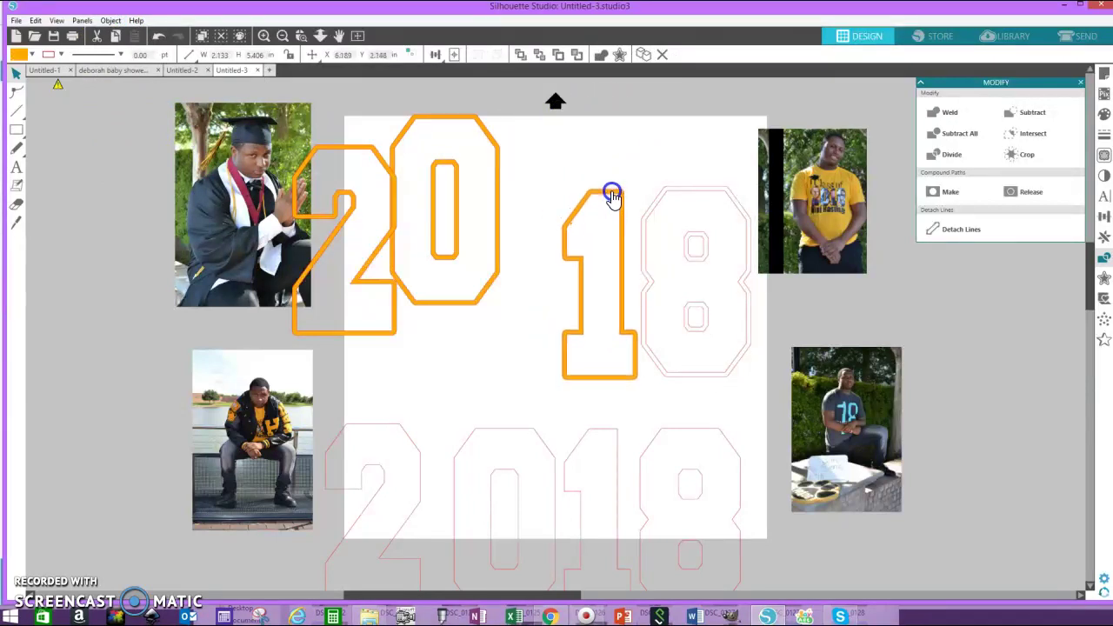
left_click(663, 178)
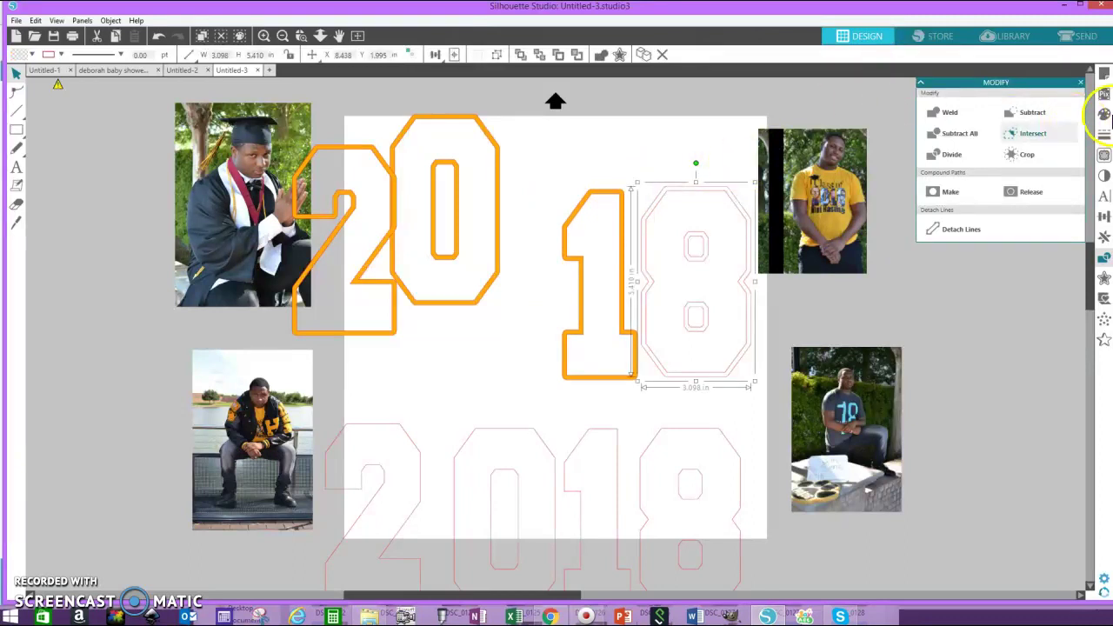
left_click(1105, 116)
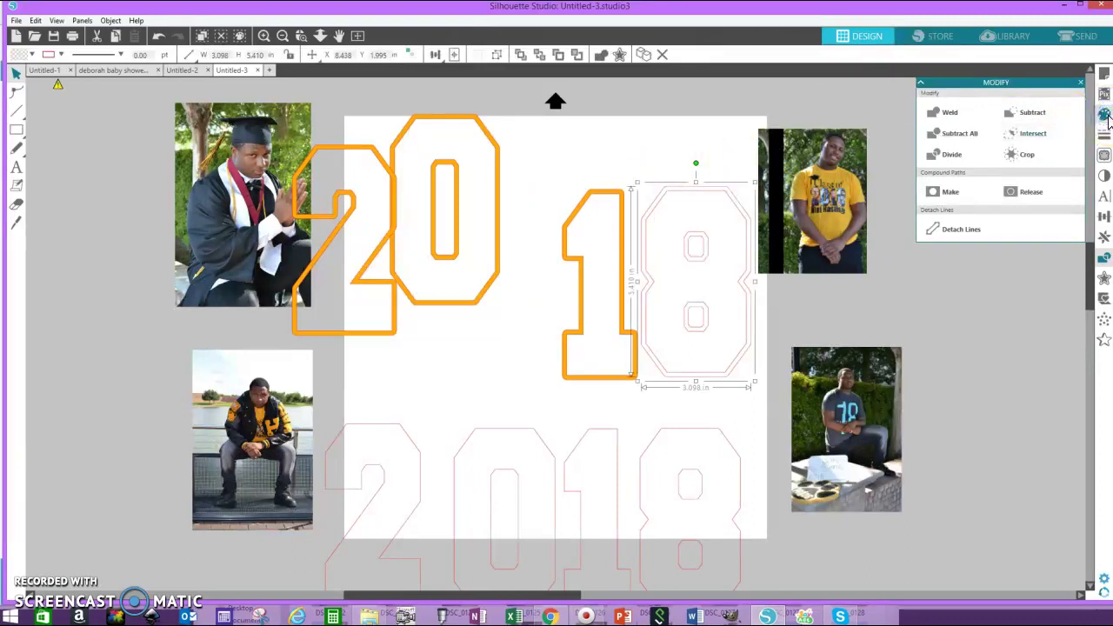
left_click(962, 155)
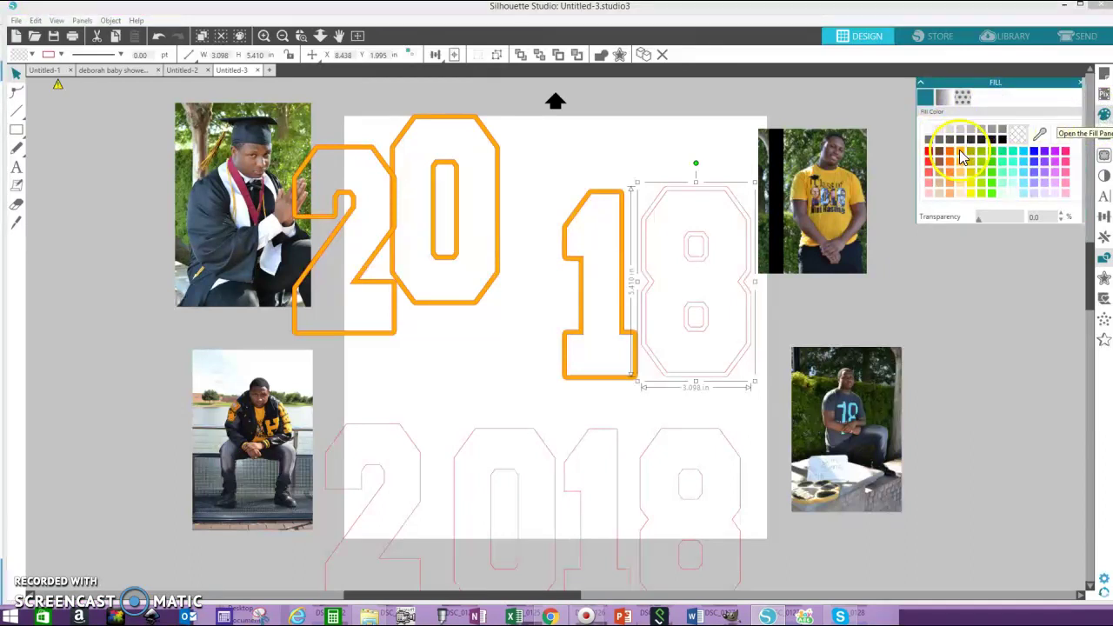
left_click(668, 188)
Step: Line up the orange 2, 0, 1 and 8 side by side across the page top
left_click_drag(680, 193, 675, 137)
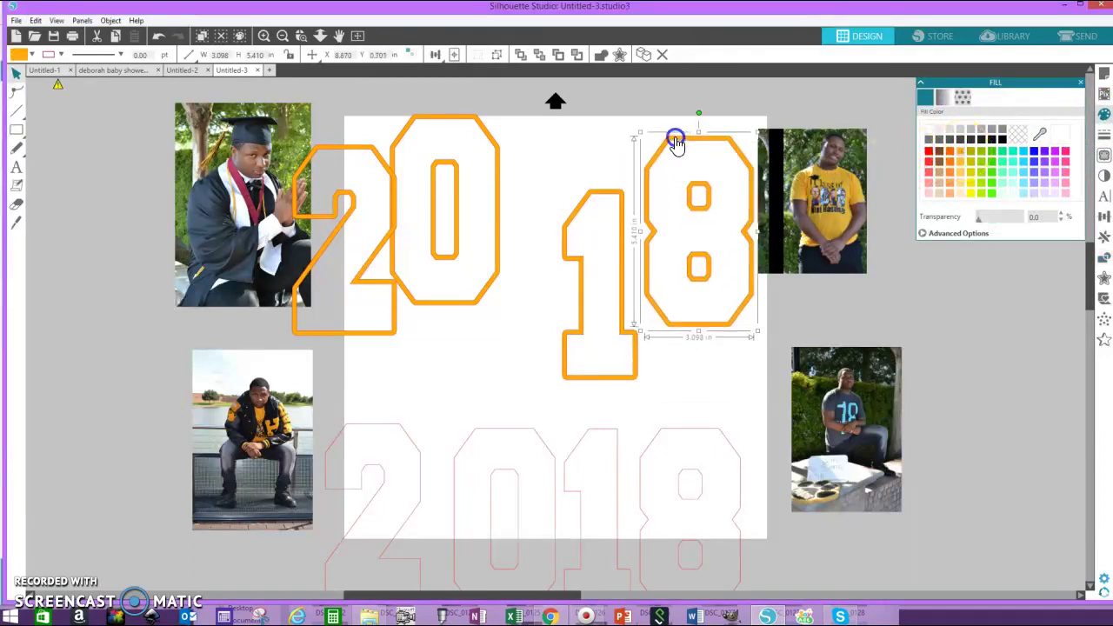
left_click_drag(600, 198, 588, 138)
left_click(586, 132)
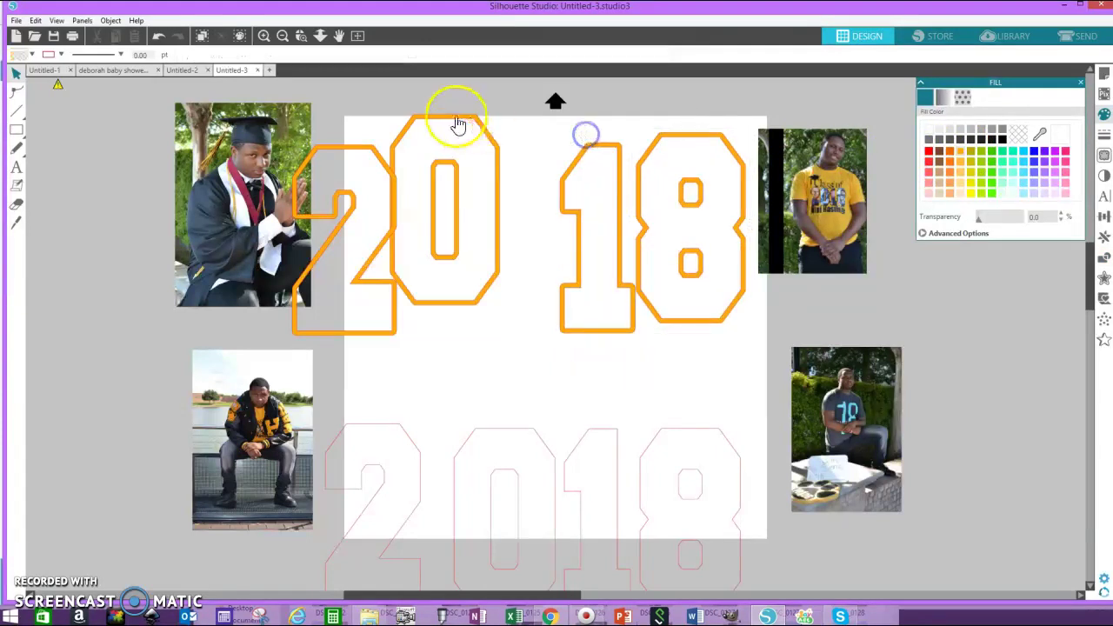
left_click_drag(448, 122, 495, 150)
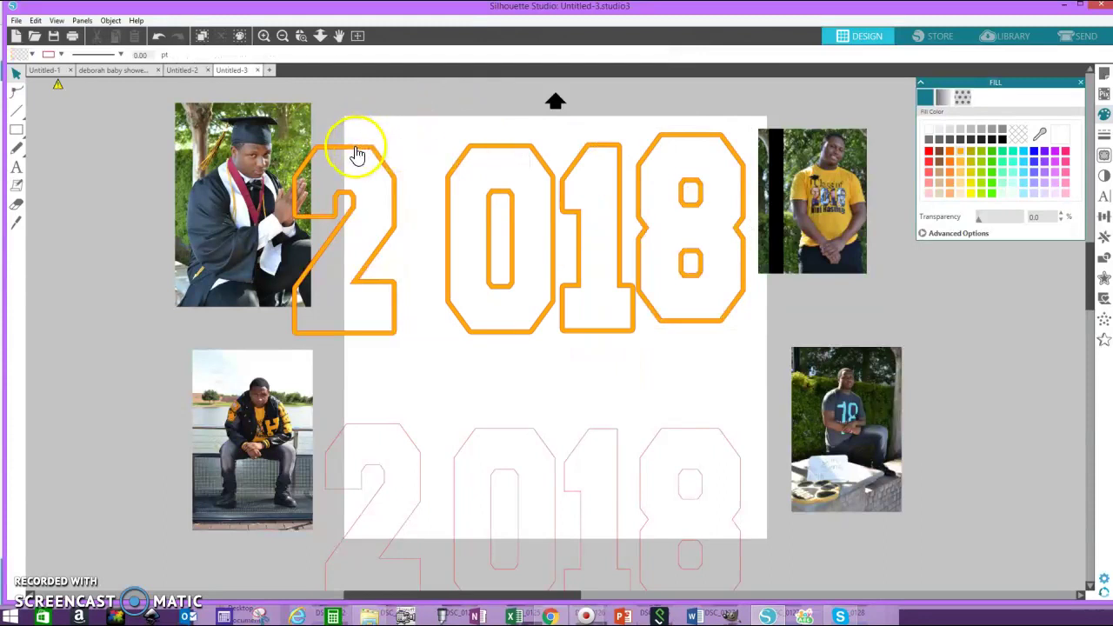
left_click(394, 150)
left_click_drag(394, 150, 407, 149)
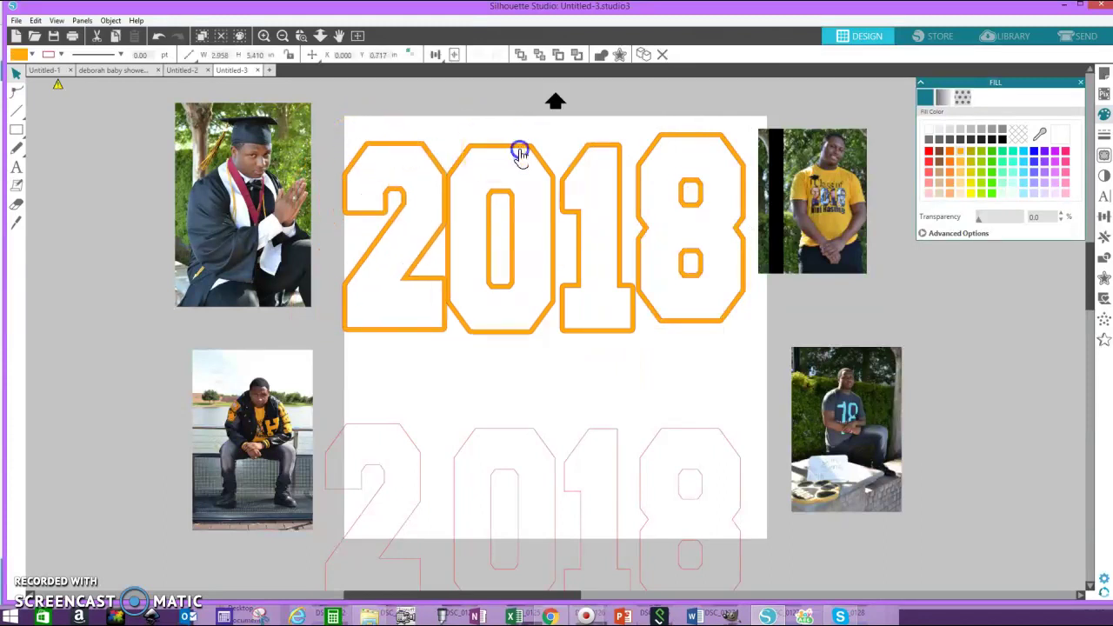
left_click(339, 108)
Step: Move the yellow-shirt photo aside, then enlarge and middle-align the orange 2018 digits
mouse_move(333, 116)
left_mouse_down()
mouse_move(651, 326)
mouse_move(758, 327)
left_mouse_up()
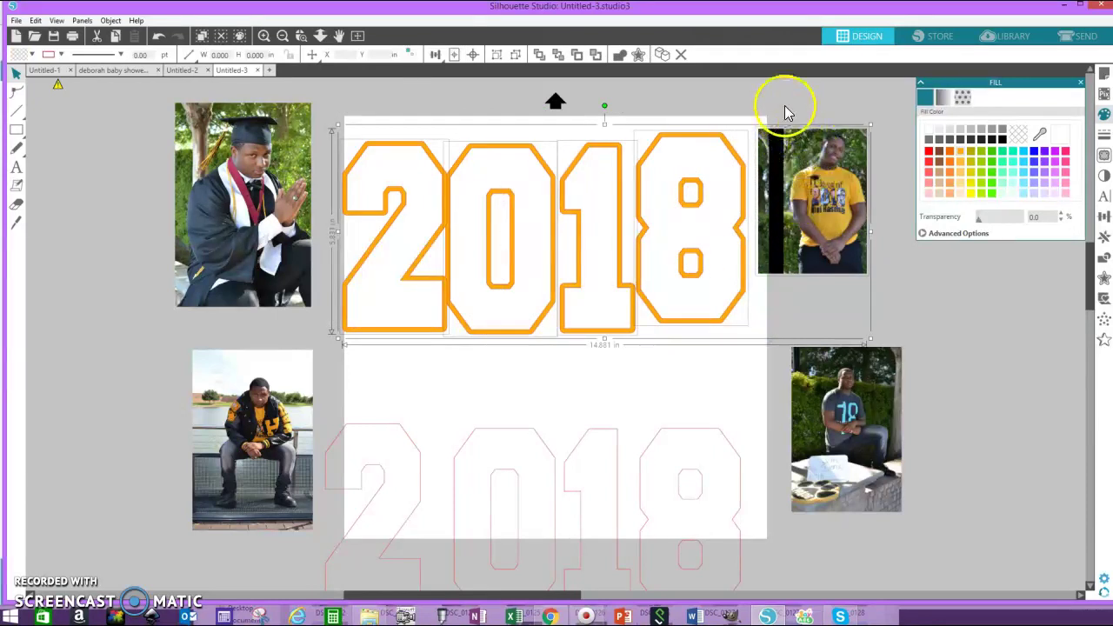
mouse_move(804, 185)
left_mouse_down()
mouse_move(841, 224)
mouse_move(834, 240)
left_mouse_up()
left_click(335, 128)
left_click(646, 199)
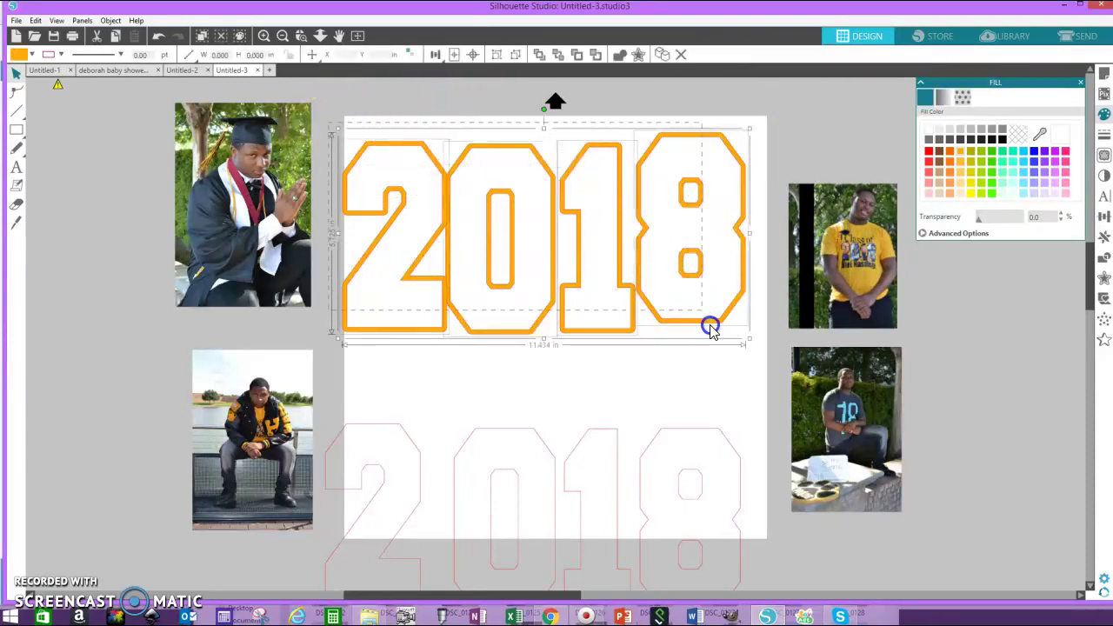
mouse_move(713, 332)
left_mouse_down()
mouse_move(724, 345)
mouse_move(746, 339)
left_mouse_up()
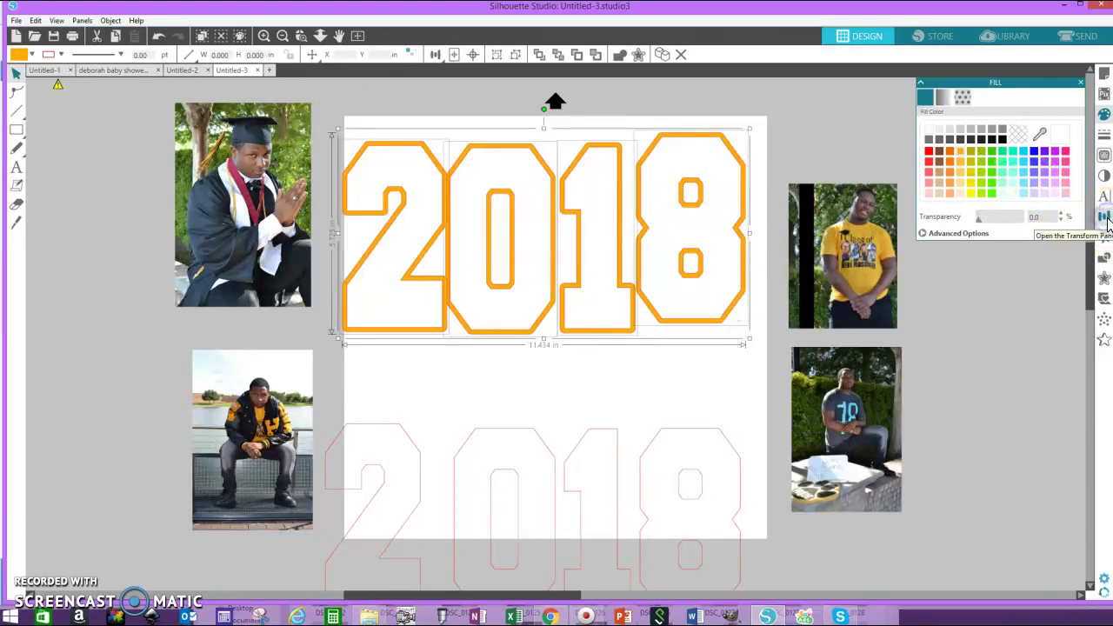
left_click(1104, 217)
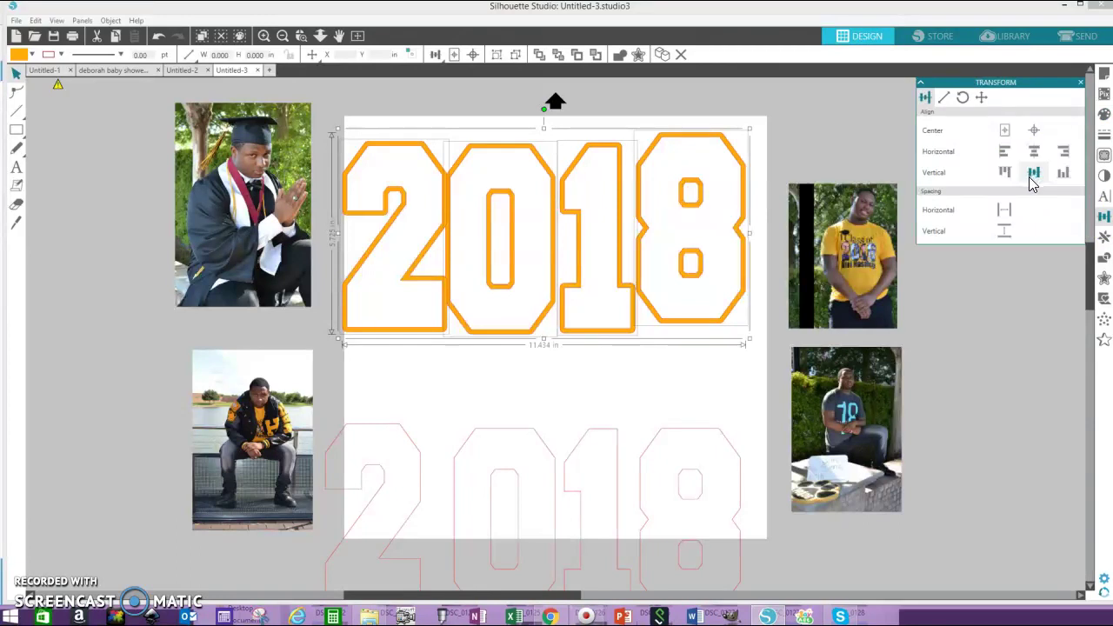
left_click(1030, 179)
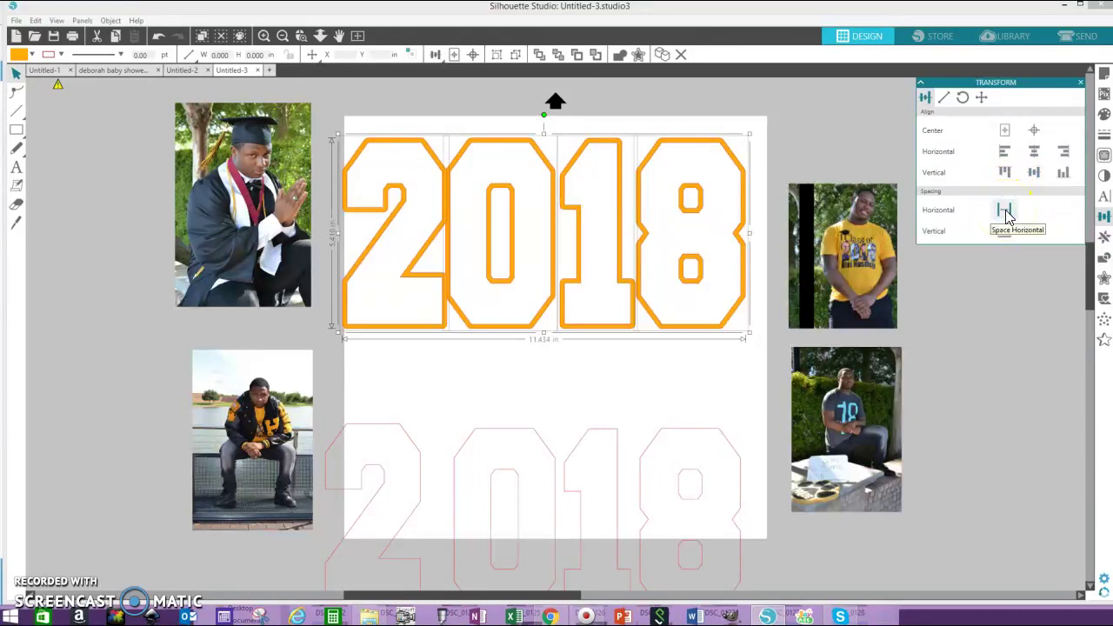
Step: Nudge the 8 slightly right and reposition the 2 of 2018
left_click(713, 143)
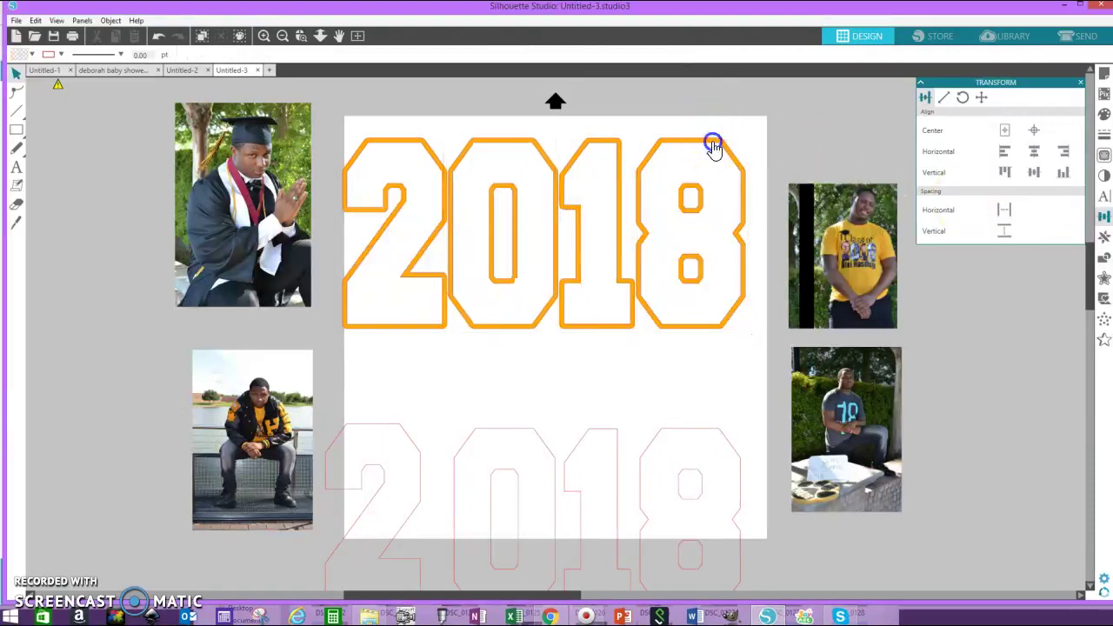
left_click_drag(726, 148, 743, 146)
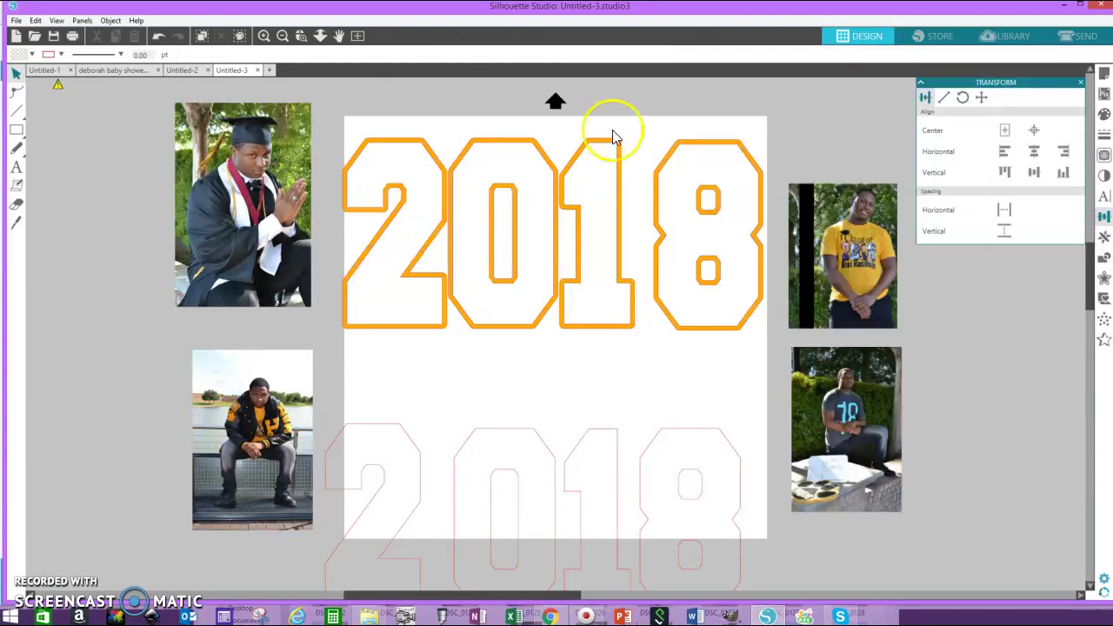
left_click(428, 142)
key("Right")
key("Right")
key("Right")
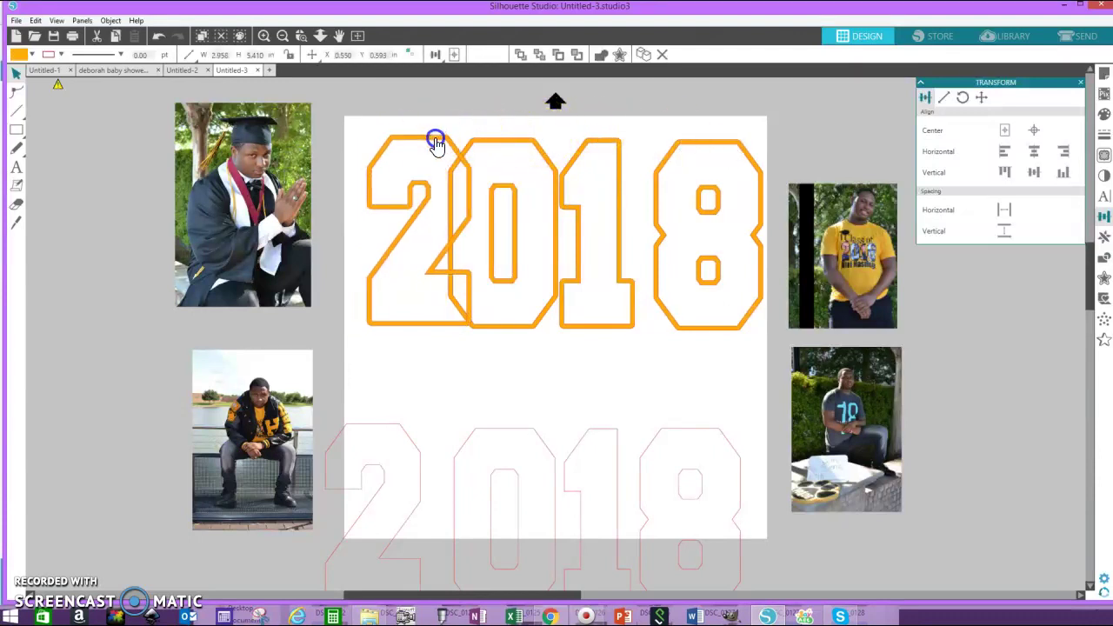
key("Left")
key("Left")
key("Left")
key("Left")
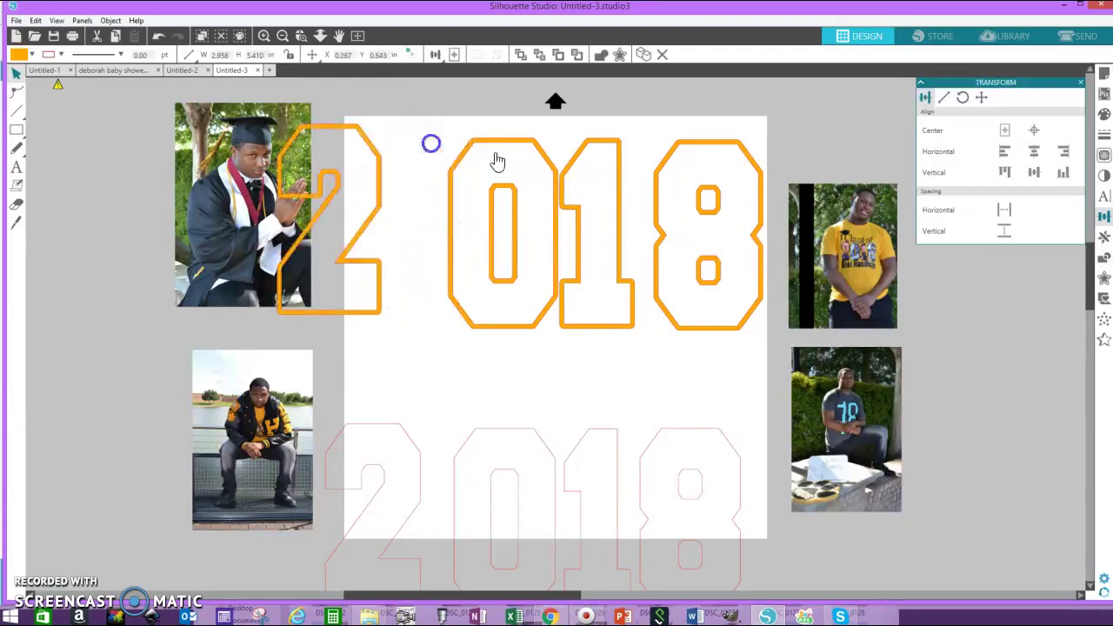
mouse_move(338, 132)
left_mouse_down()
mouse_move(682, 168)
mouse_move(426, 169)
mouse_move(401, 151)
left_mouse_up()
left_click(411, 154)
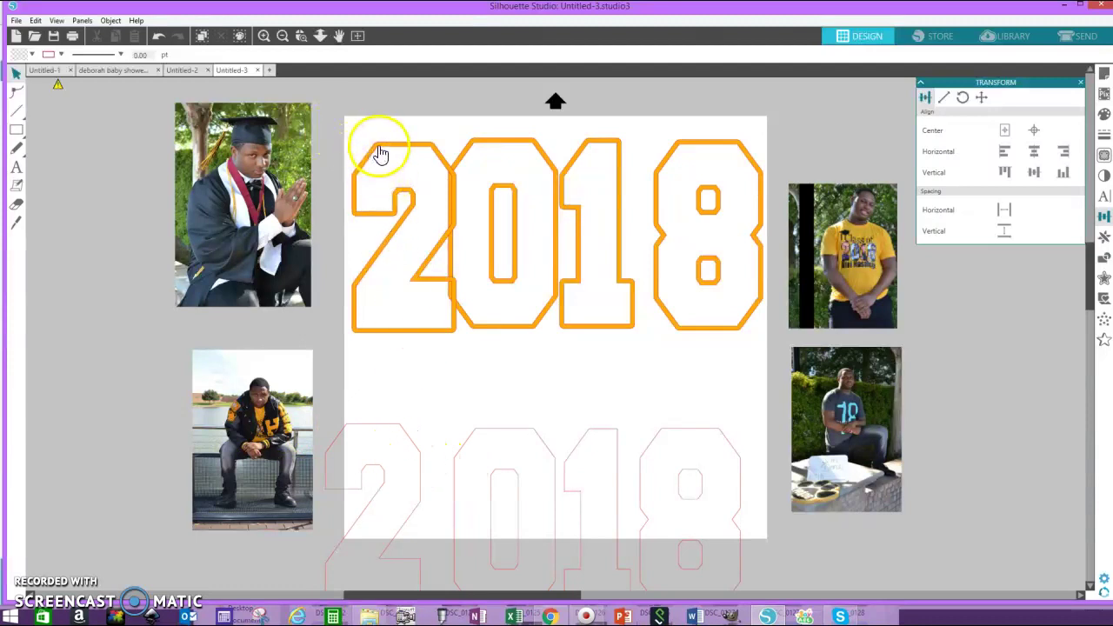
Step: Space the four digits horizontally, align them middle, and group them with Ctrl+G
left_click(424, 143)
left_click(656, 192, "shift")
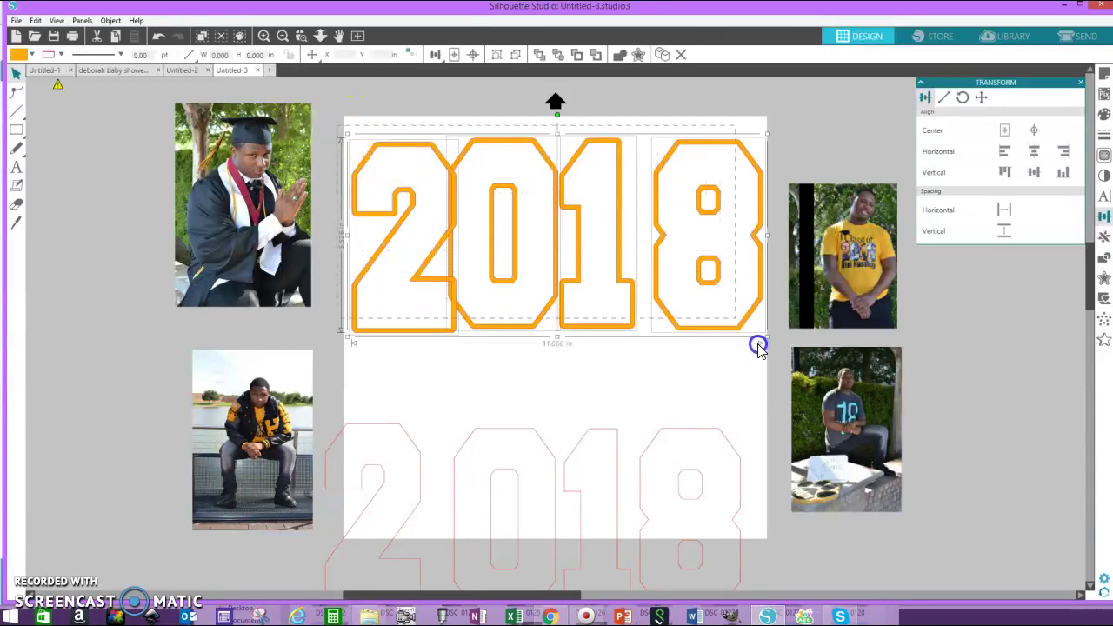
left_click(758, 211)
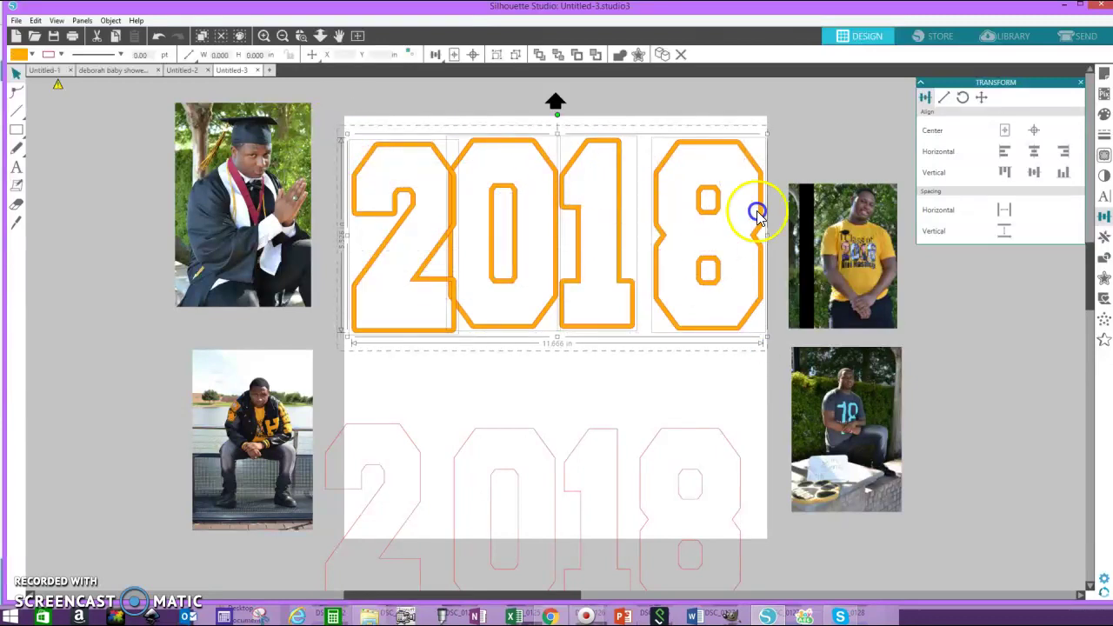
left_click(1004, 209)
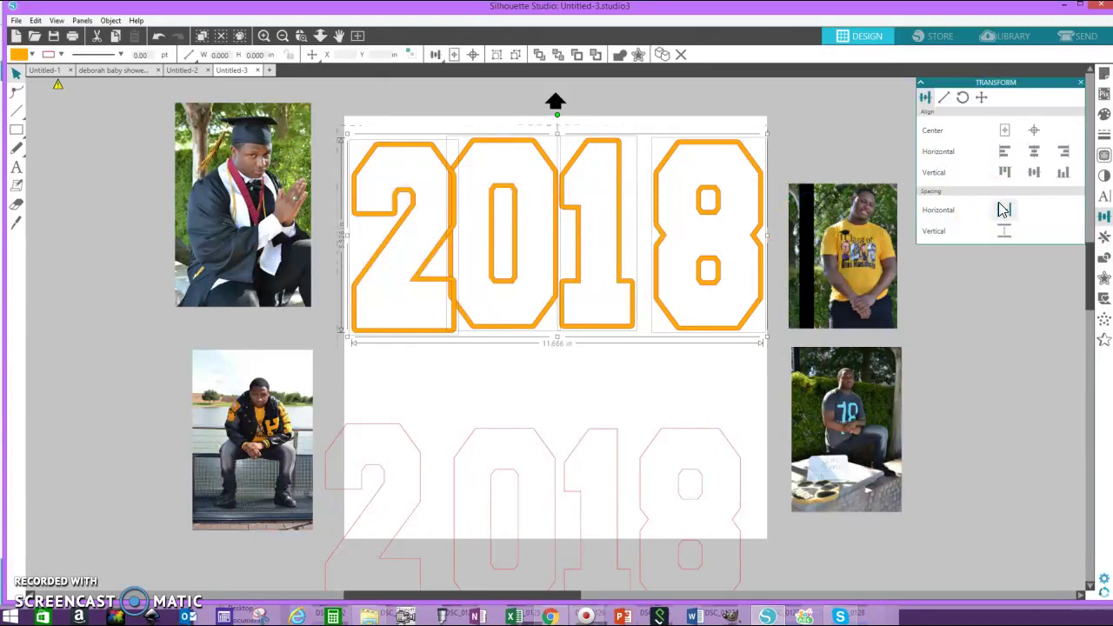
left_click(1002, 208)
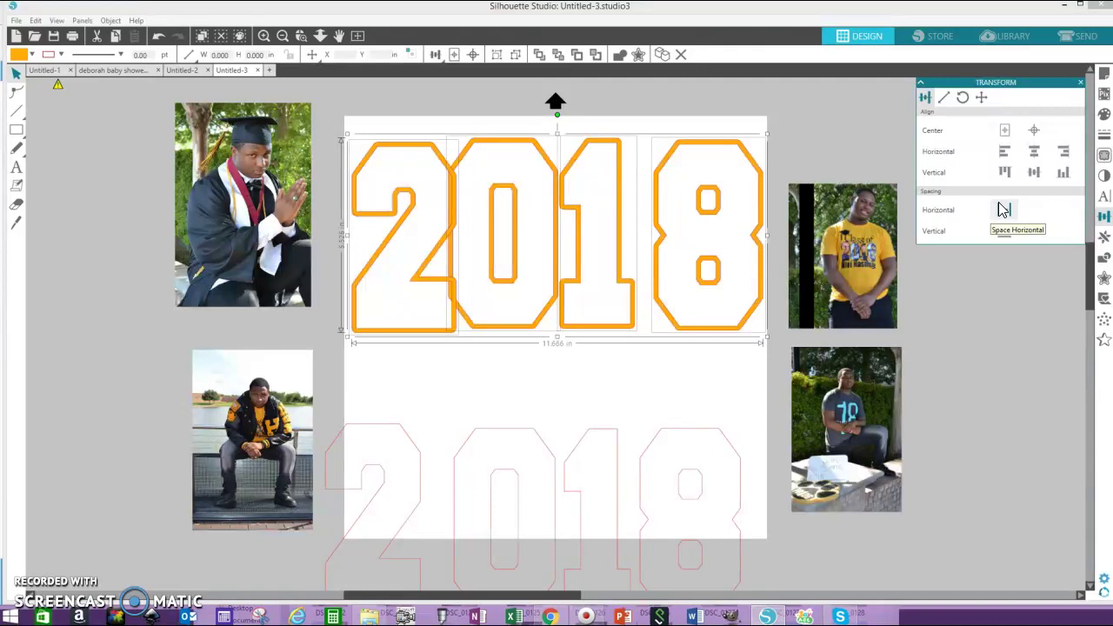
left_click(1004, 208)
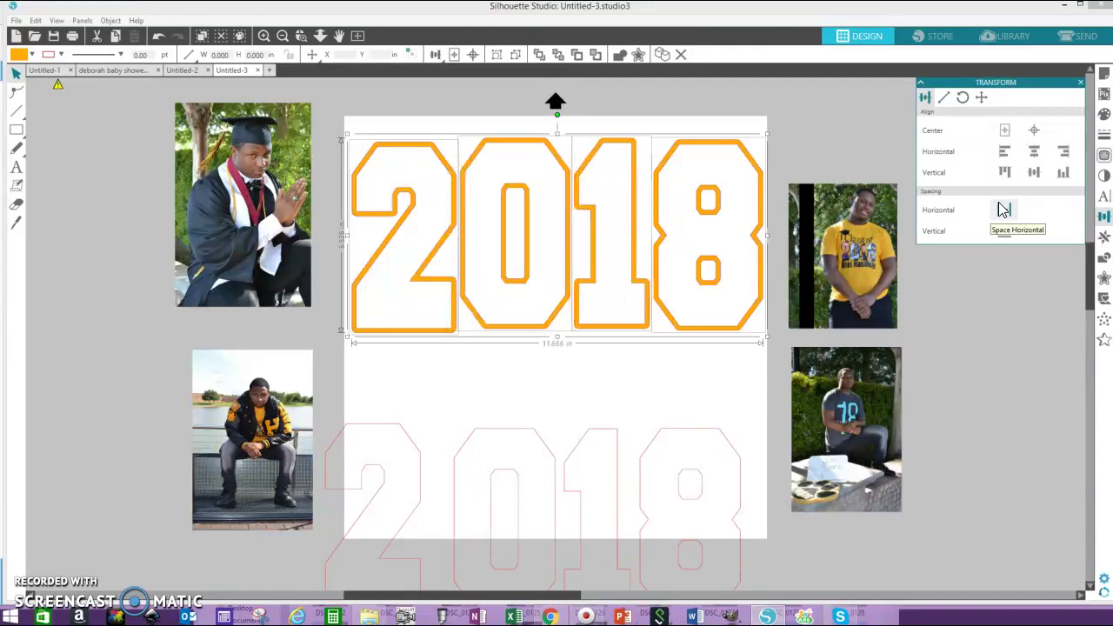
left_click(1033, 173)
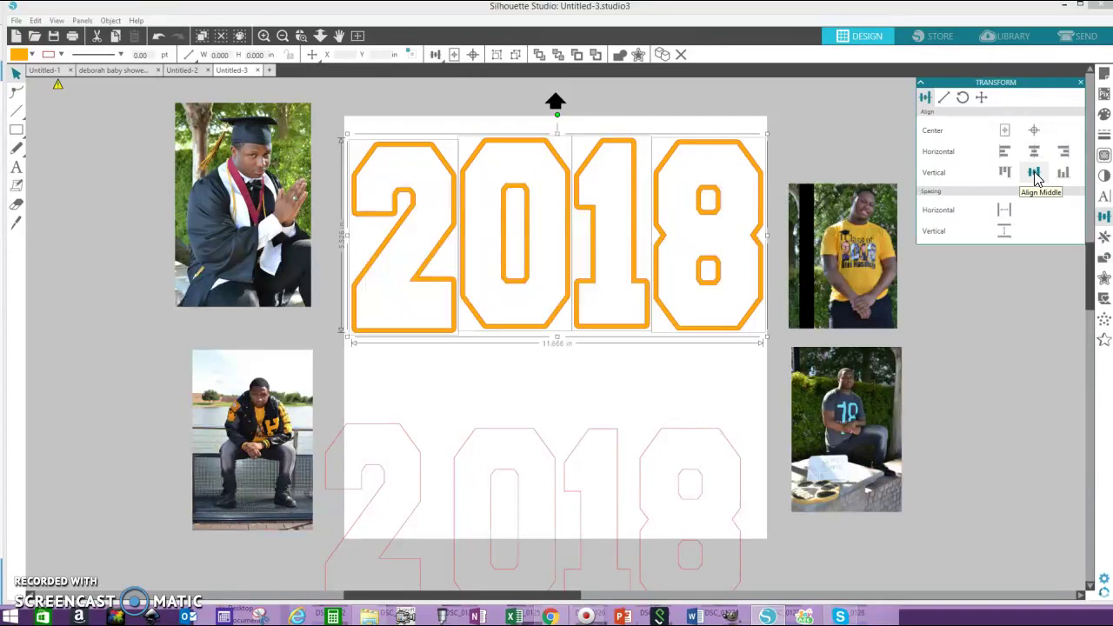
left_click(1033, 173)
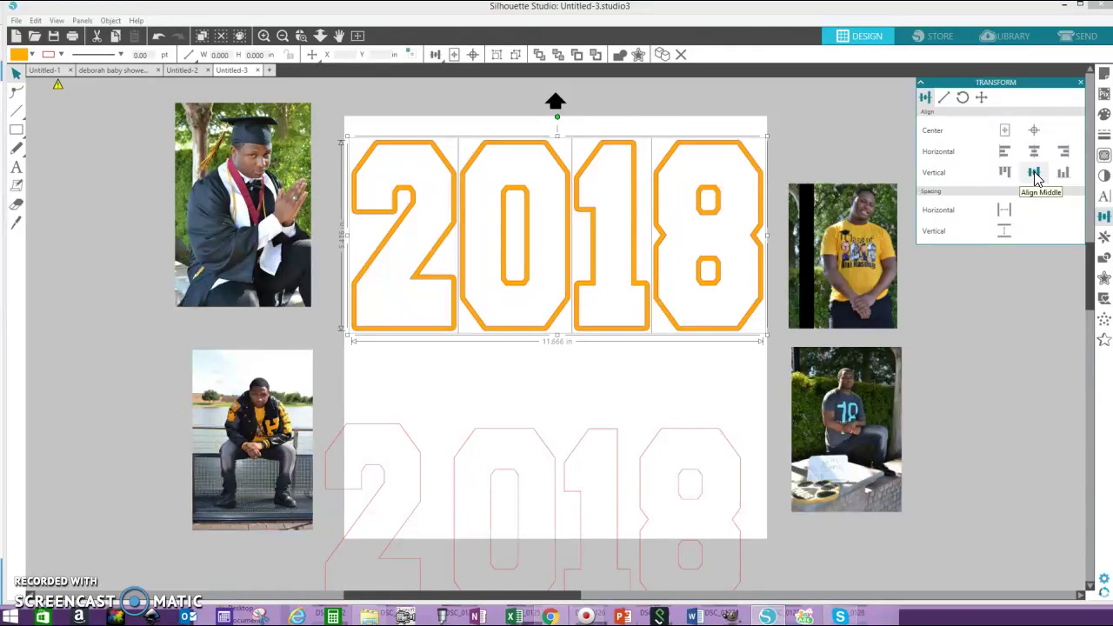
key("ctrl+g")
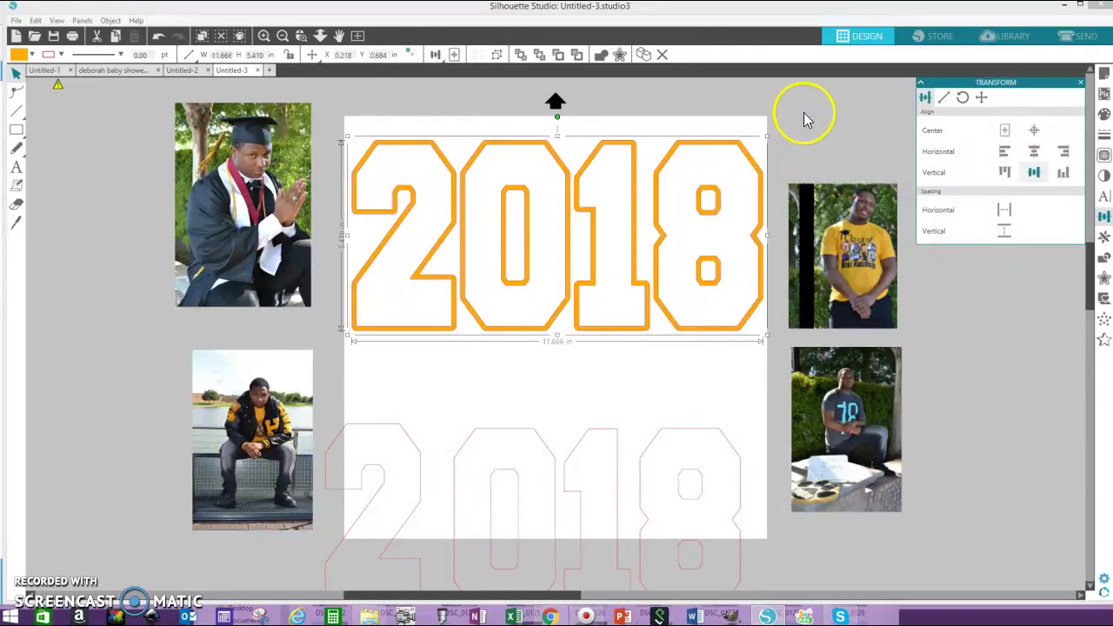
left_click(650, 103)
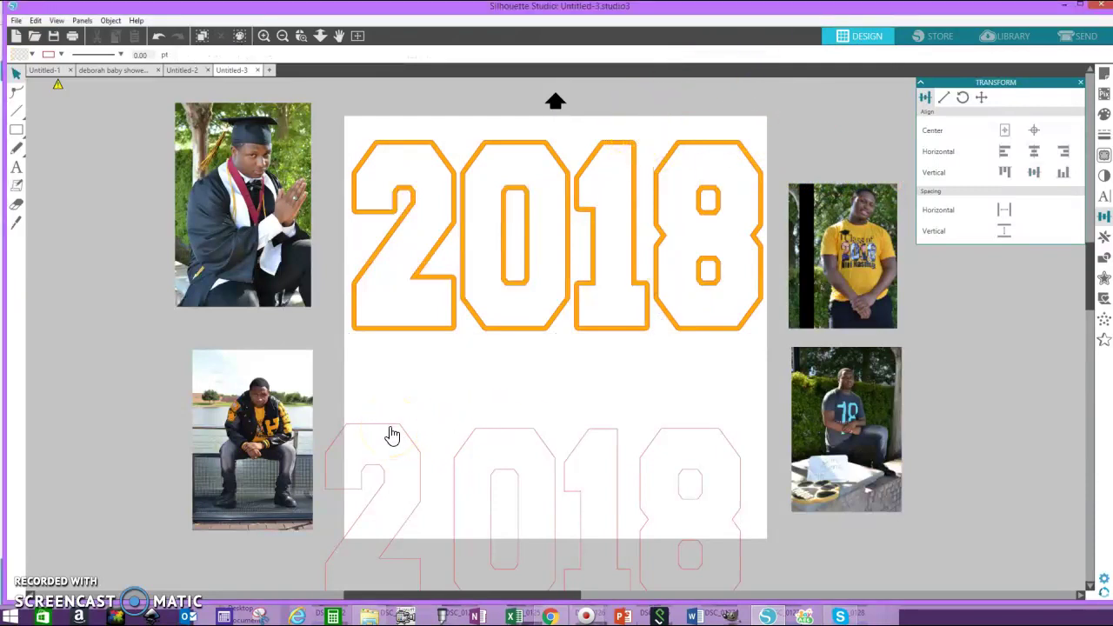
Step: Move and enlarge the jacket photo, then lay the spare 2 outline over it
left_click_drag(200, 370, 93, 303)
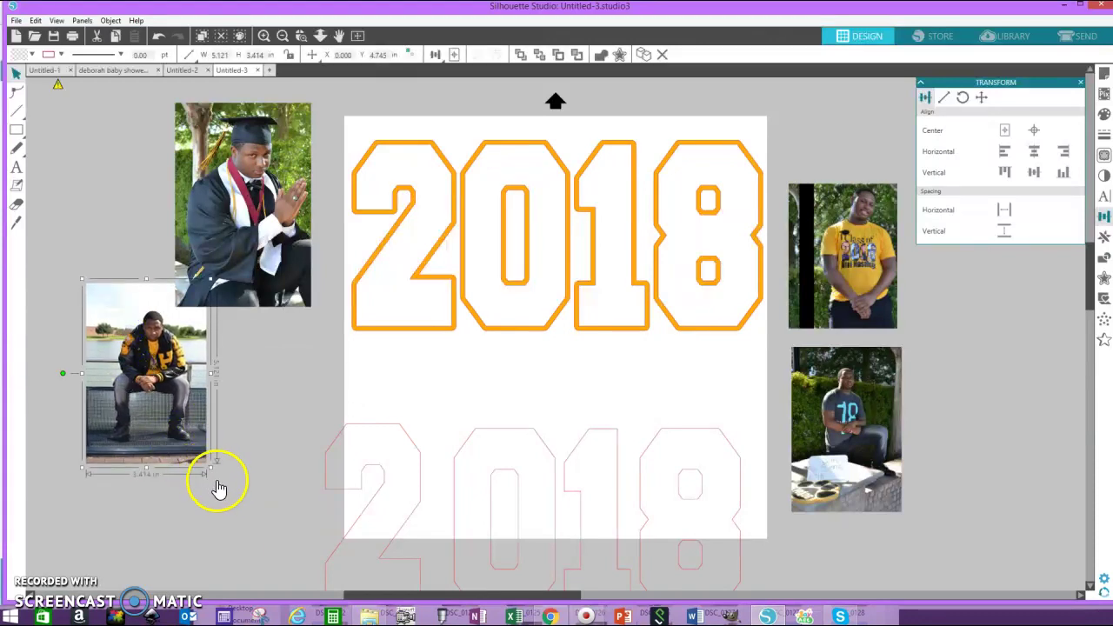
left_click_drag(211, 468, 249, 519)
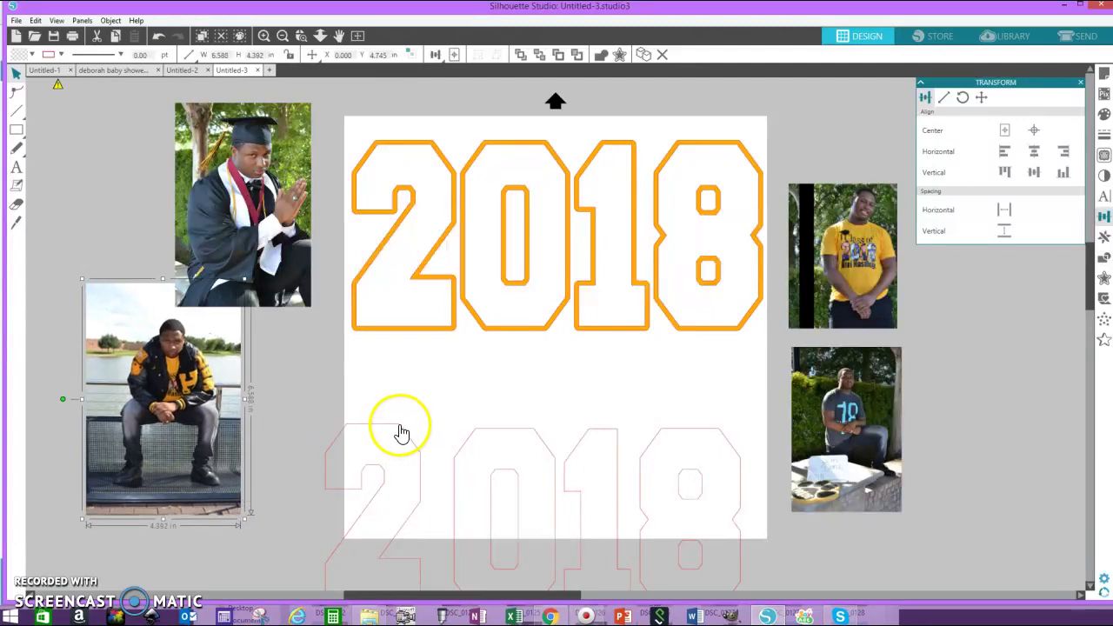
left_click(192, 364)
left_click_drag(192, 363, 191, 322)
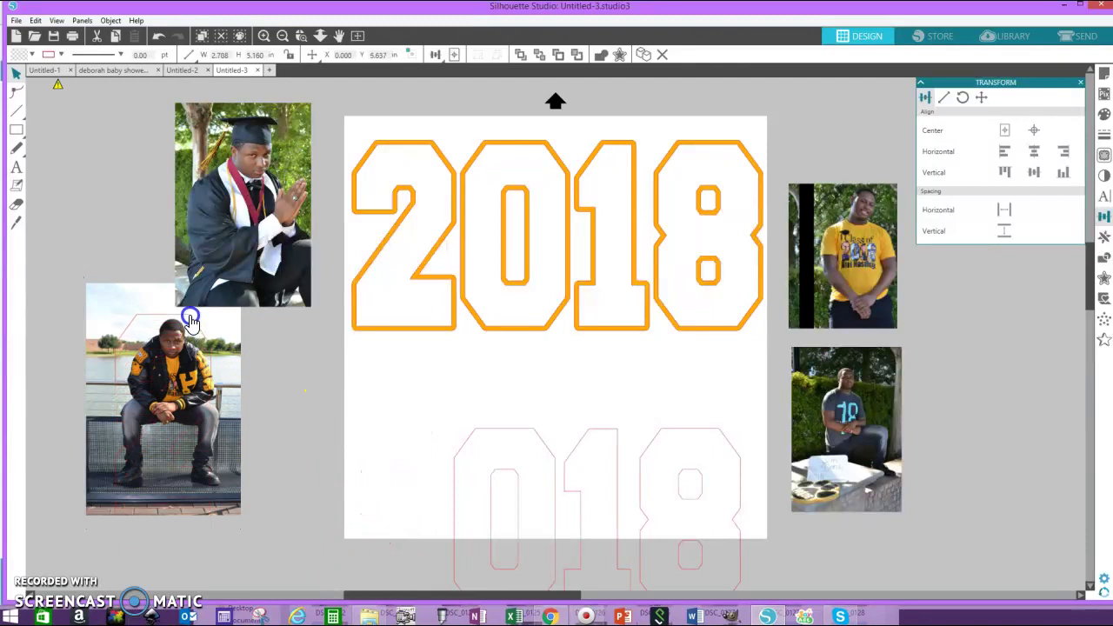
left_click(174, 376)
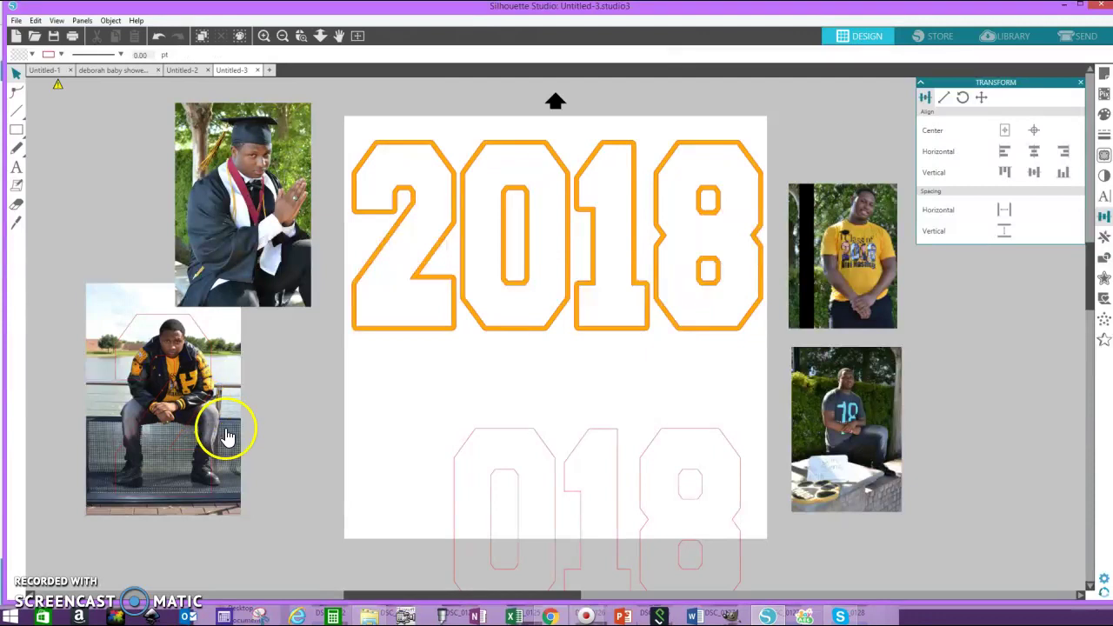
left_click_drag(226, 432, 226, 429)
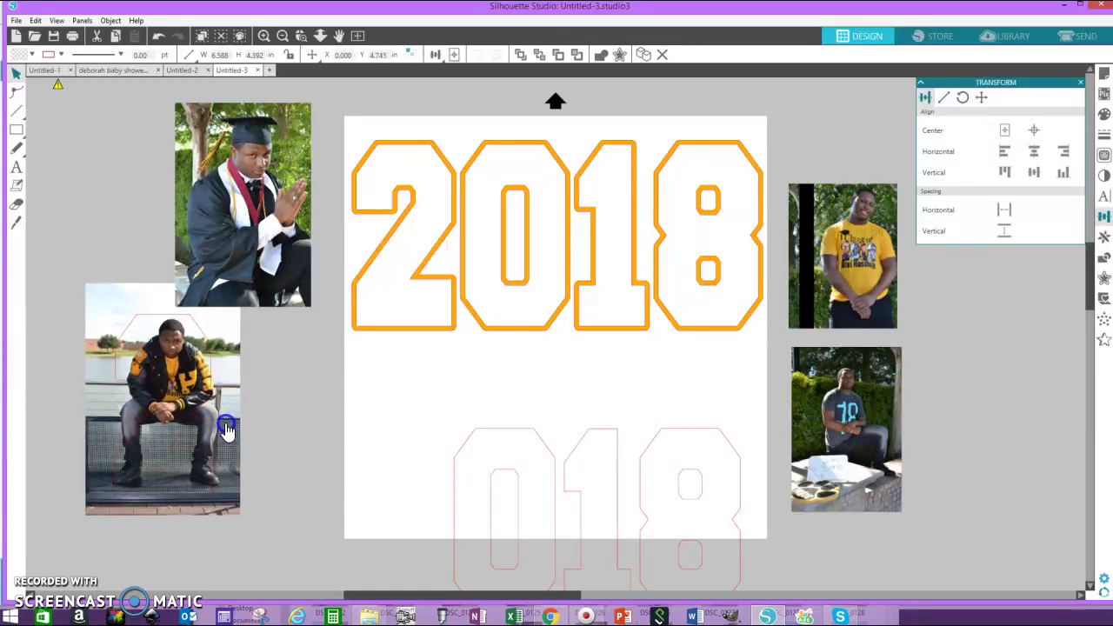
left_click(250, 346)
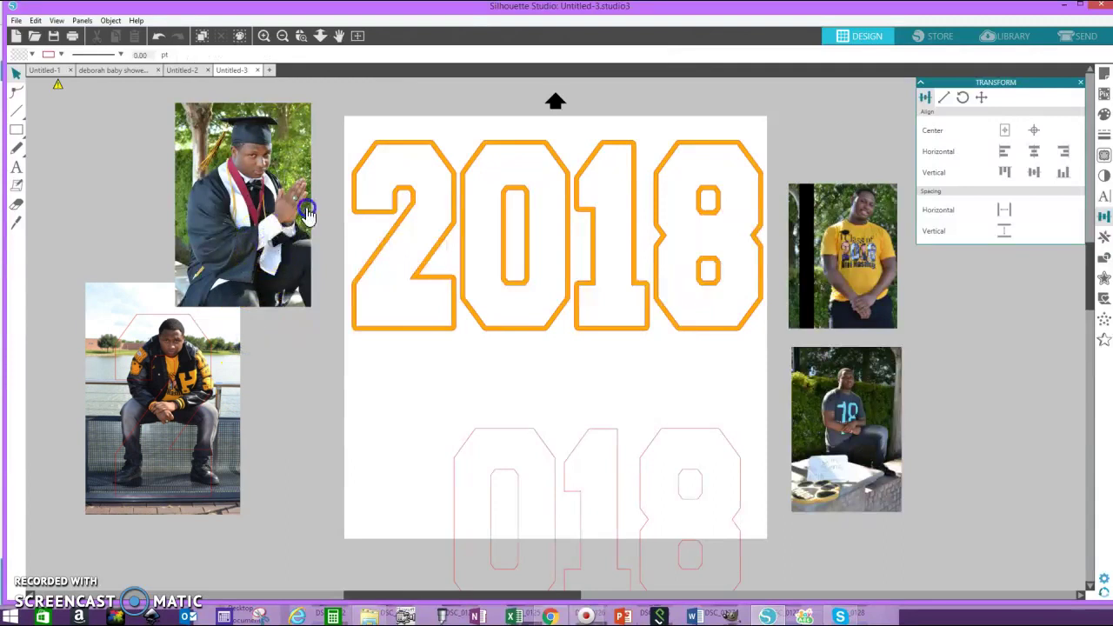
Step: Move the graduation photo aside and select the jacket photo together with its 2 outline
left_click_drag(307, 213, 339, 160)
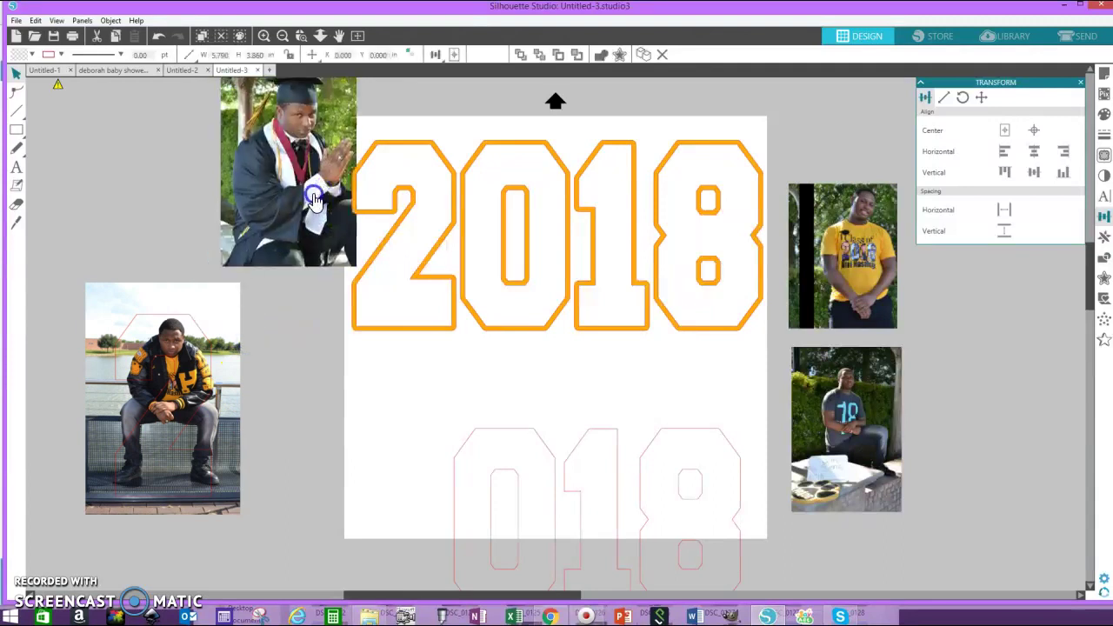
left_click(276, 372)
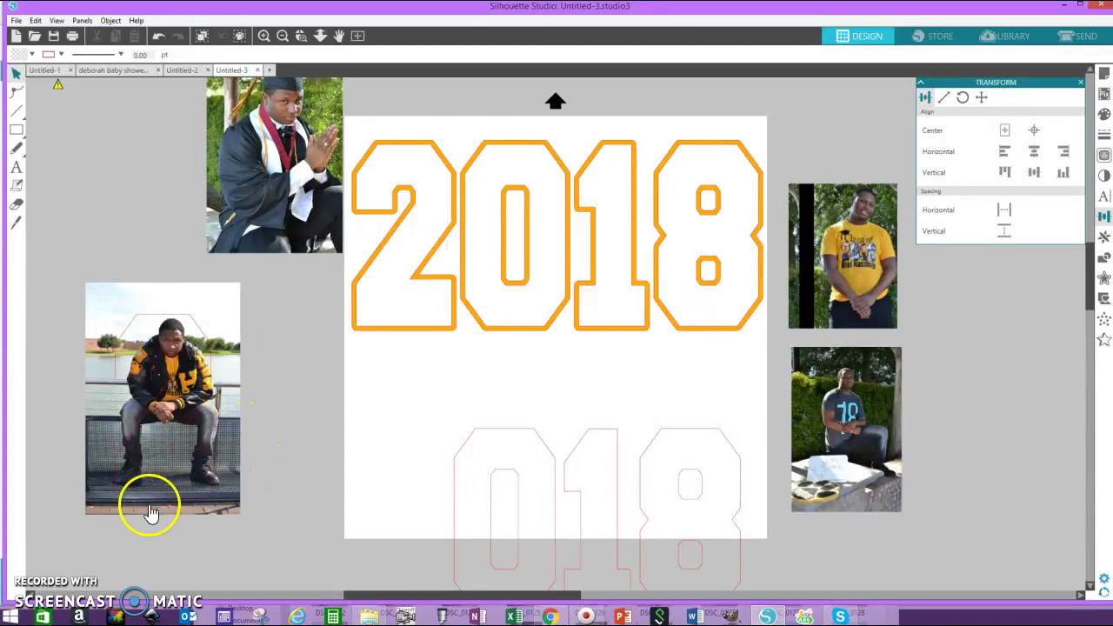
left_click_drag(160, 513, 148, 507)
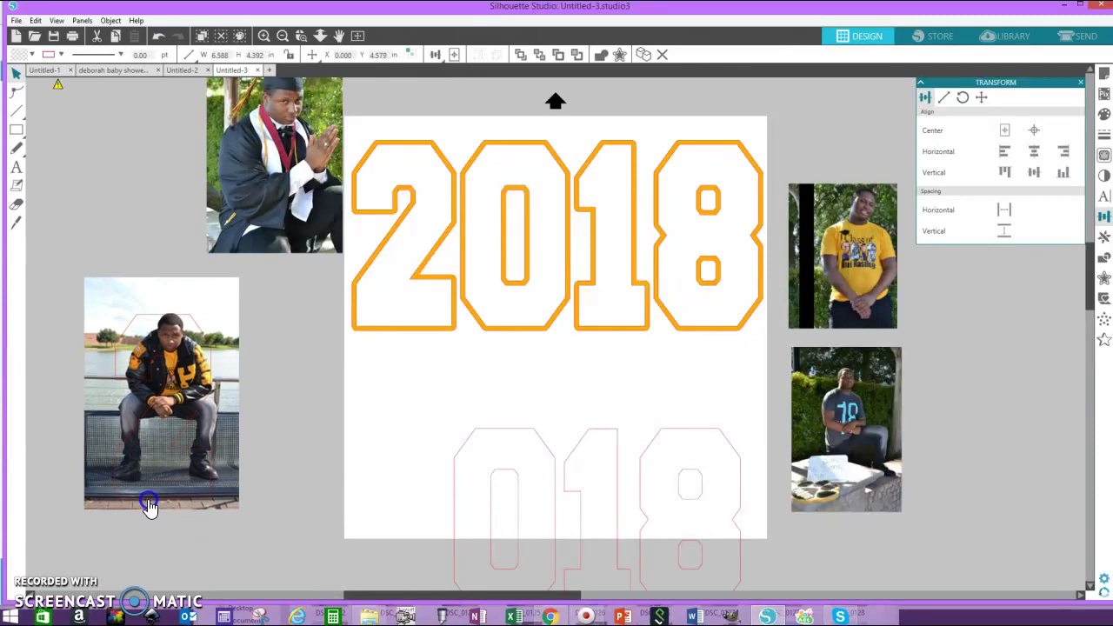
left_click(58, 256)
left_click(213, 309)
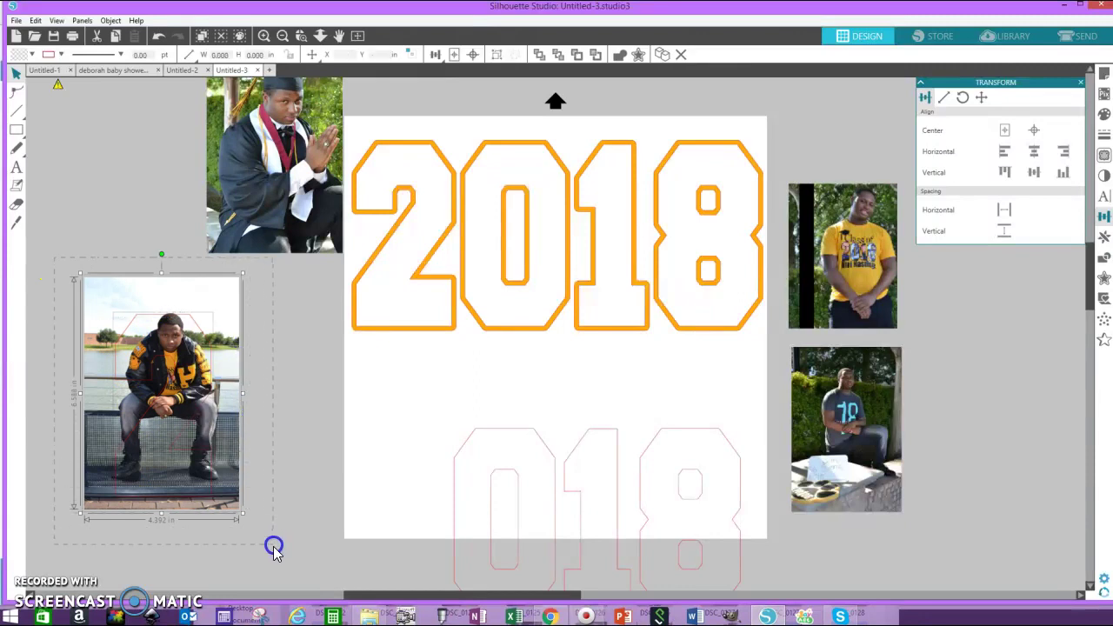
left_click_drag(274, 548, 276, 545)
left_click(110, 289)
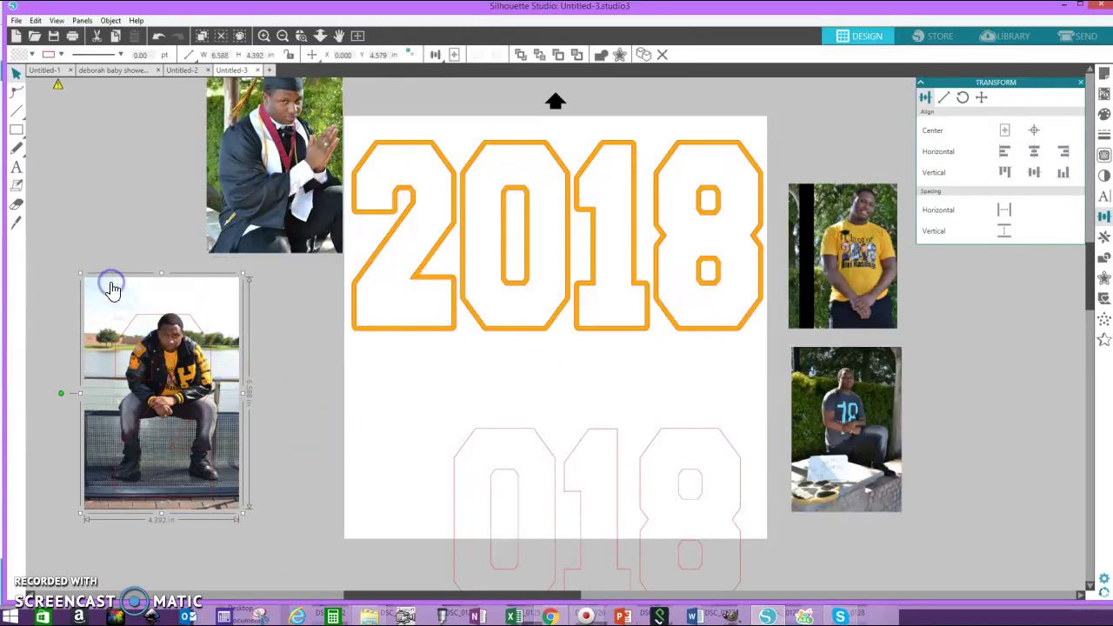
left_click(135, 304)
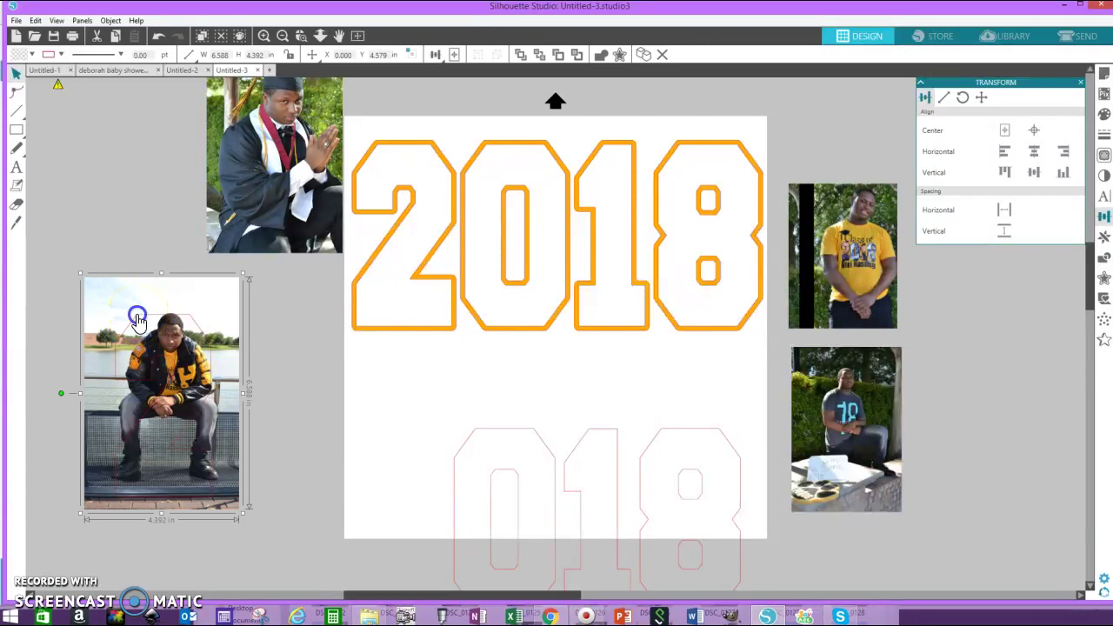
left_click(454, 298)
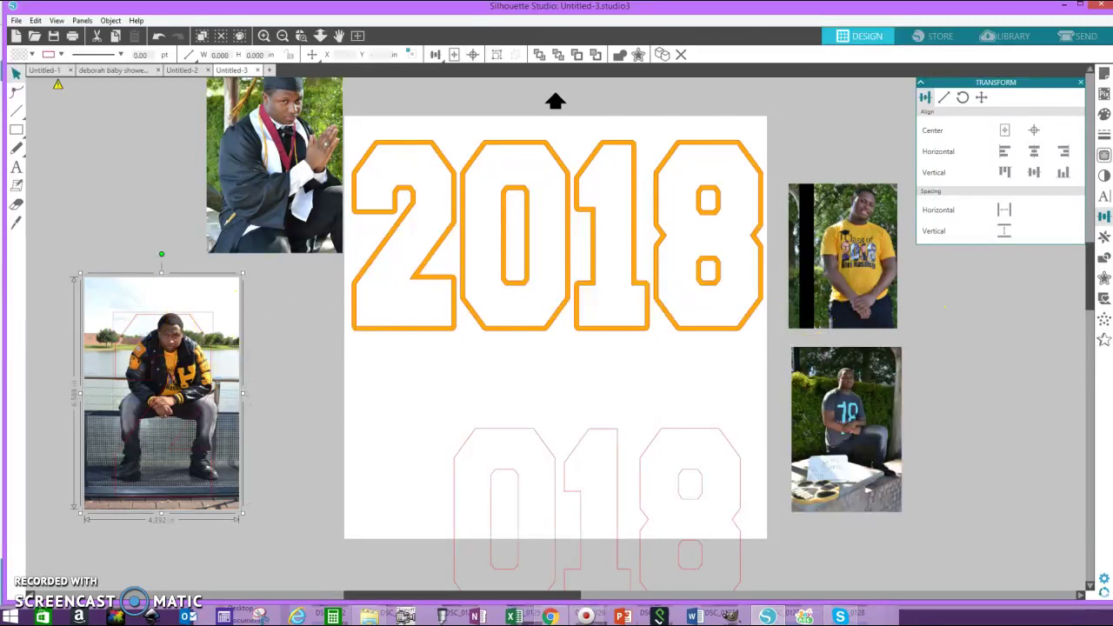
left_click(1104, 257)
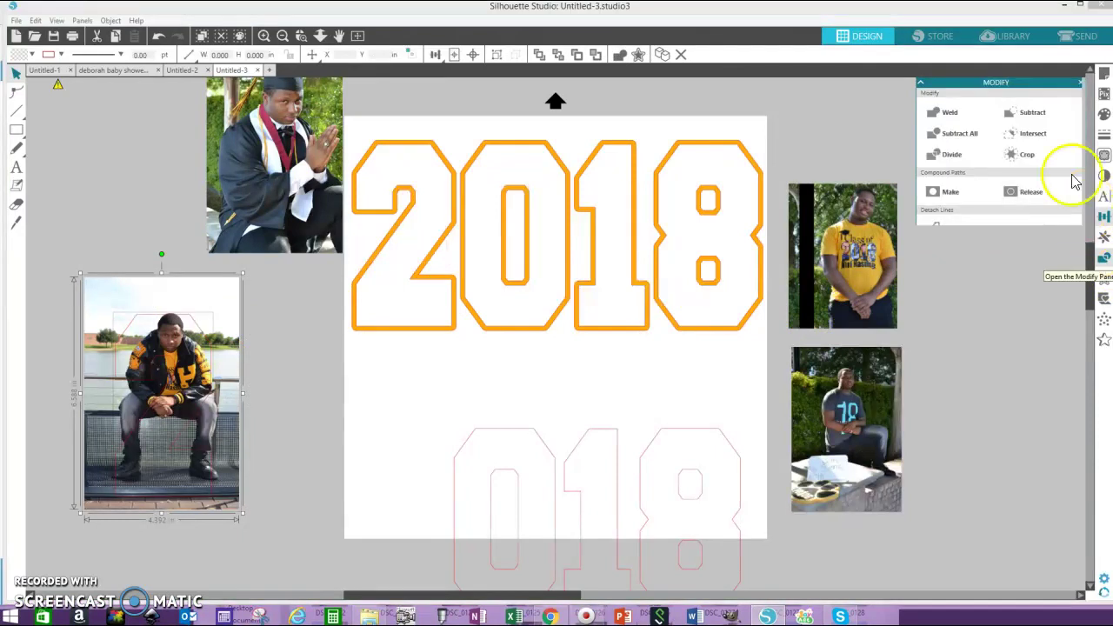
Step: Crop the jacket photo to the 2 shape and nudge it into the orange 2 frame
left_click(1030, 157)
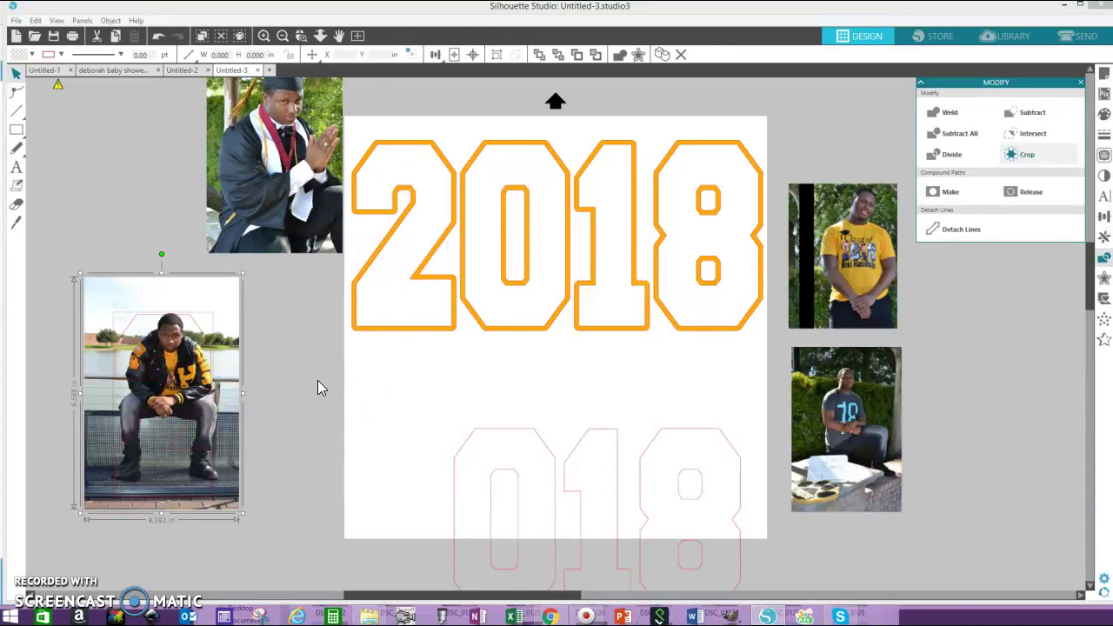
left_click(1030, 191)
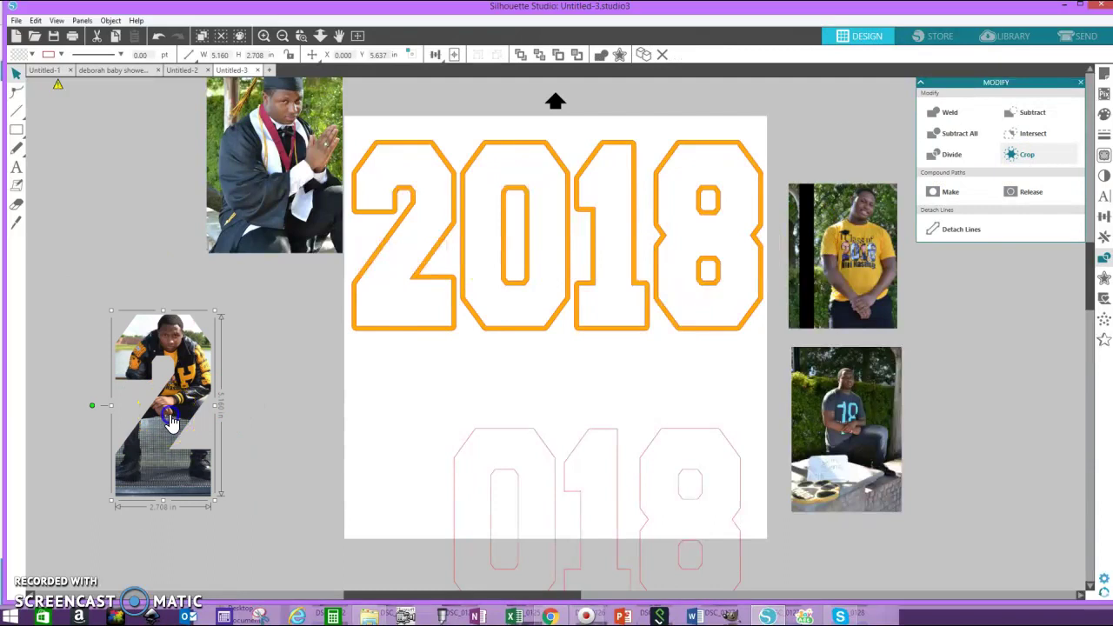
mouse_move(167, 414)
left_mouse_down()
mouse_move(414, 238)
mouse_move(409, 252)
left_mouse_up()
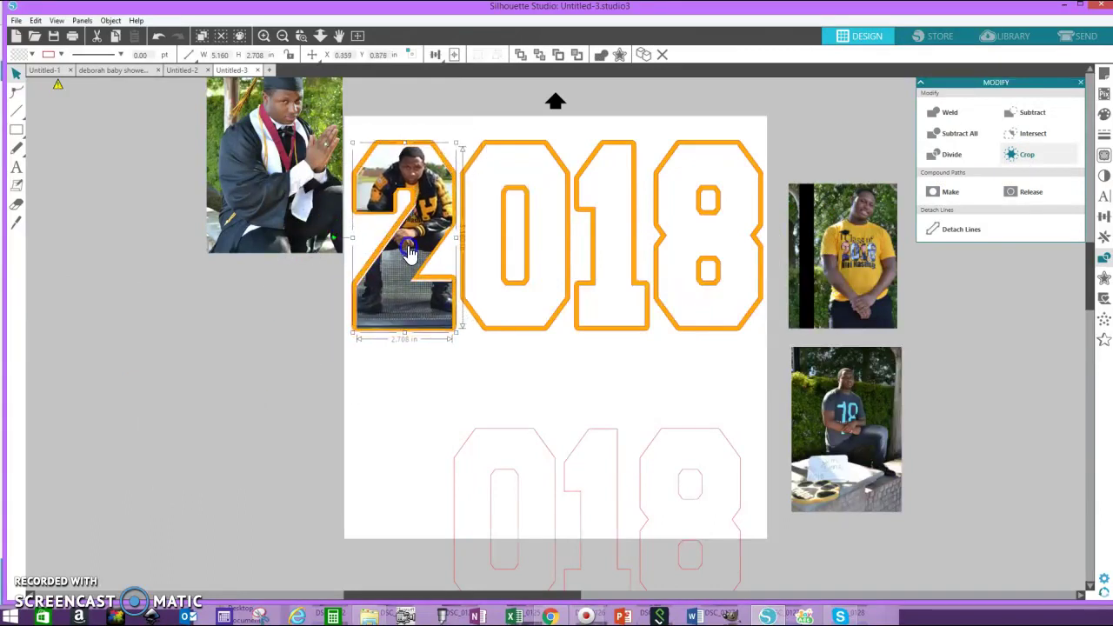
left_click_drag(408, 250, 408, 251)
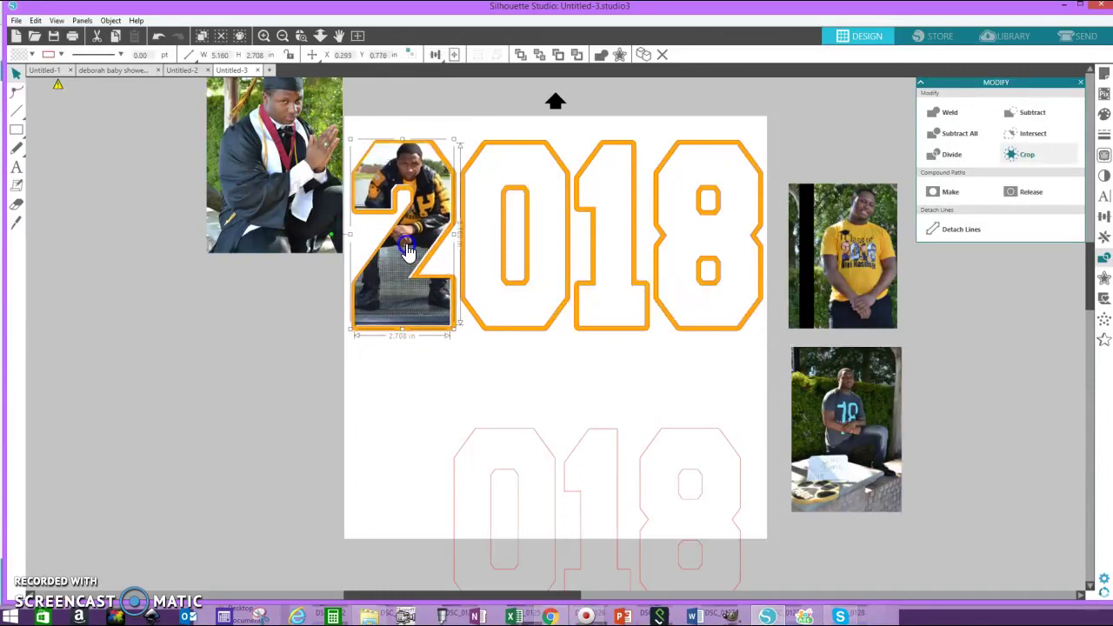
left_click(287, 348)
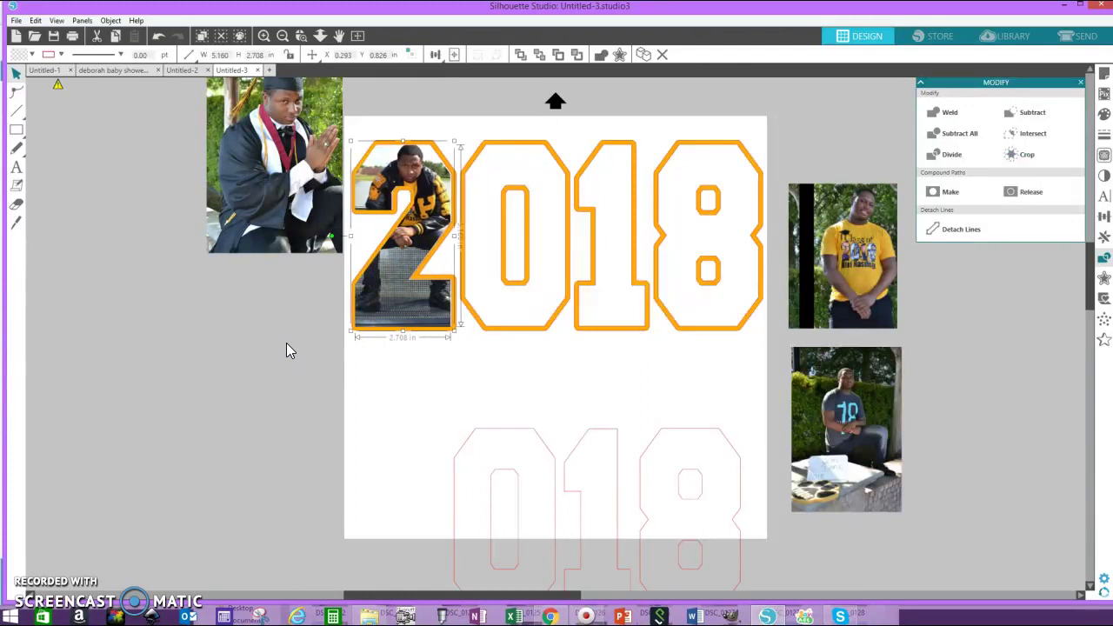
key("Right")
key("Right")
key("Right")
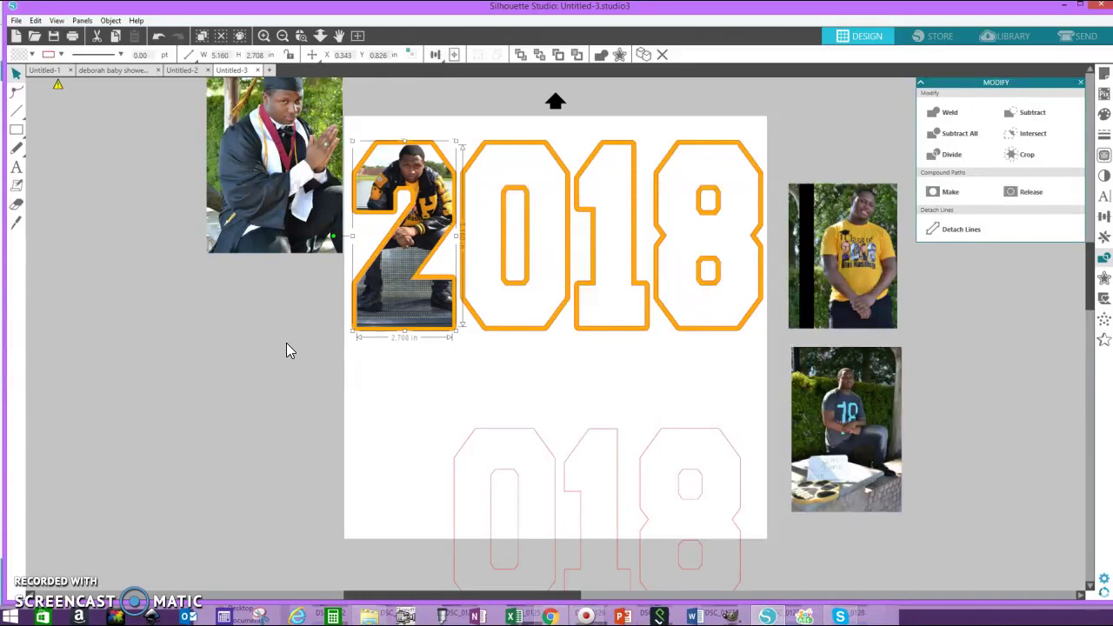
key("Right")
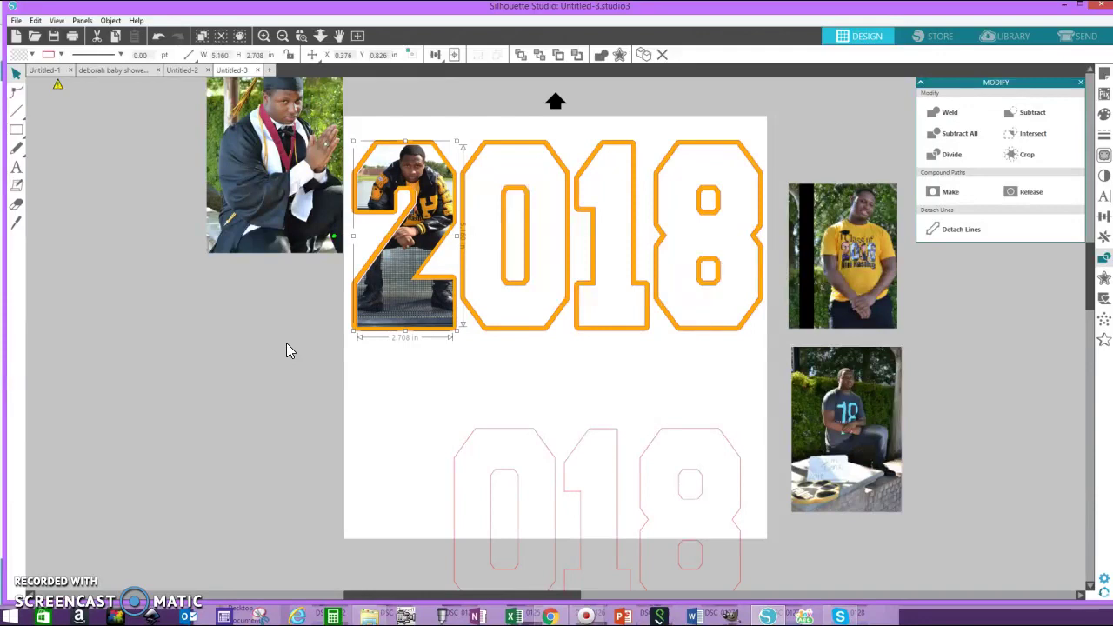
key("Left")
key("Left")
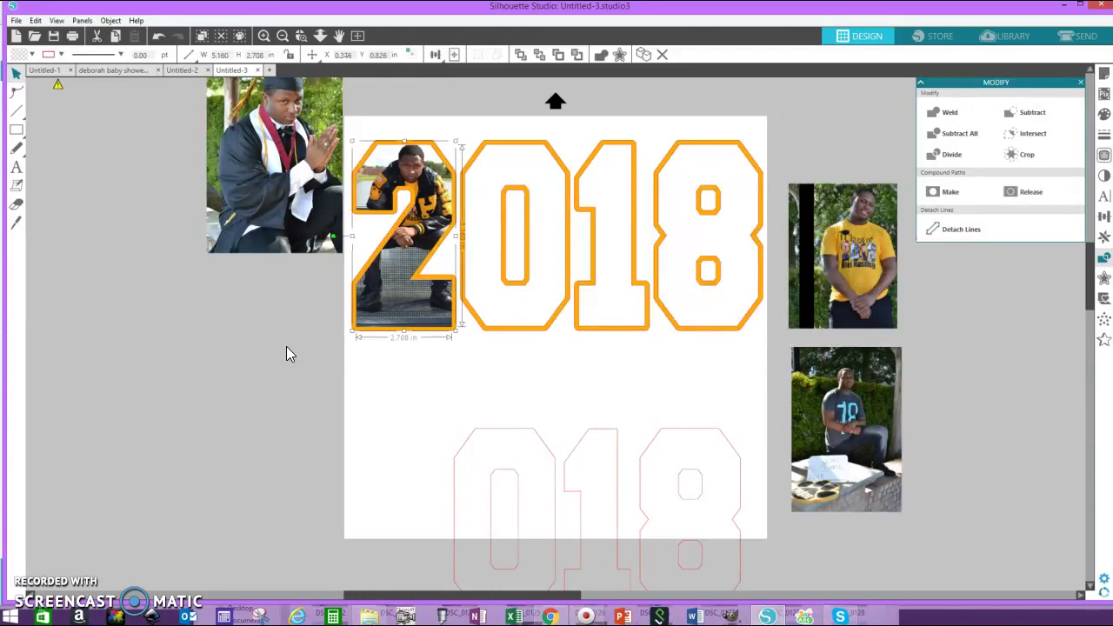
Step: Move the yellow-shirt photo left of the page under the 1 outline and enlarge it
left_click(286, 345)
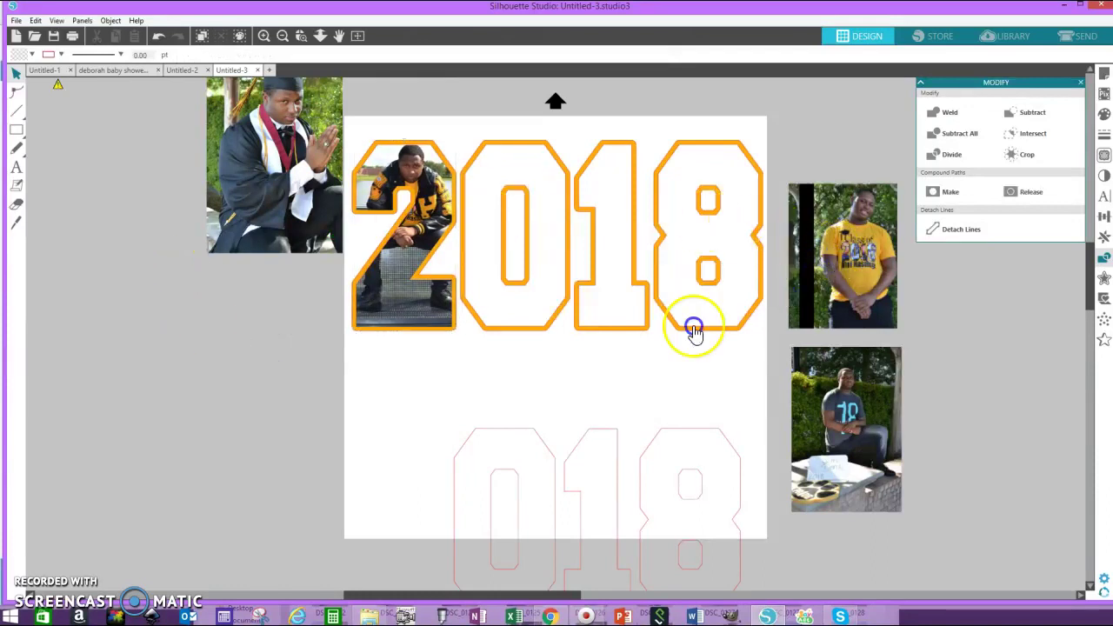
left_click_drag(842, 257, 206, 393)
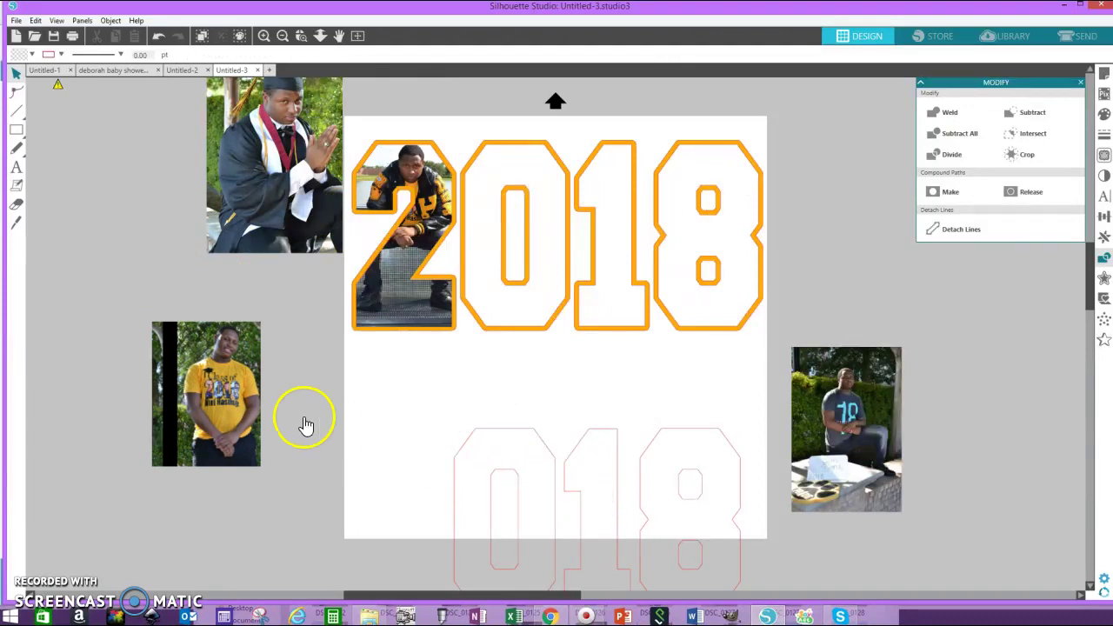
left_click(195, 383)
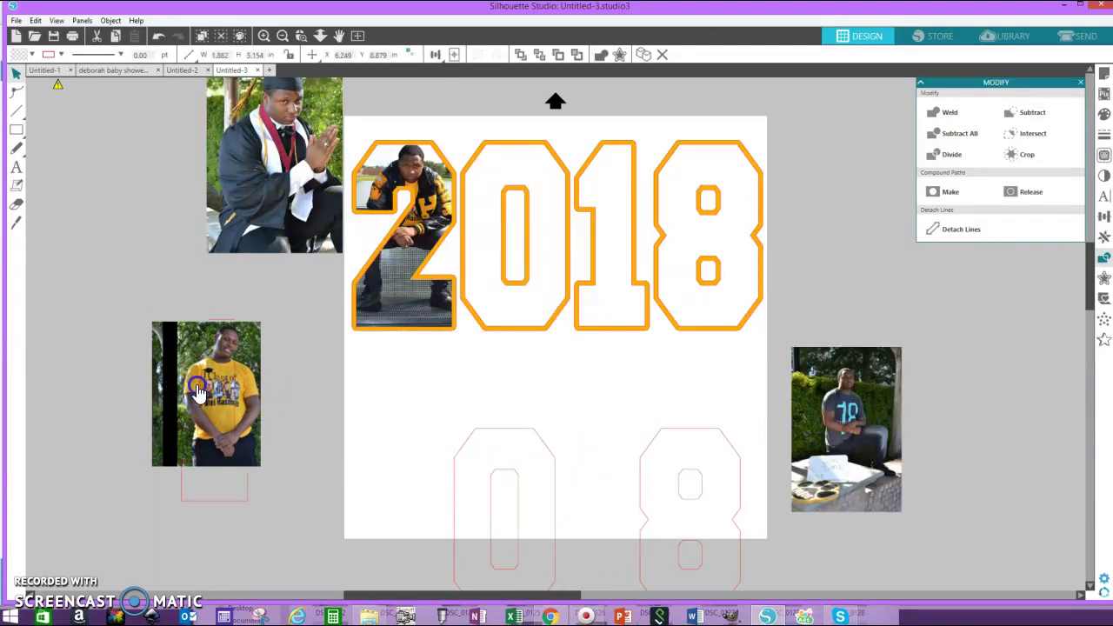
left_click(258, 450)
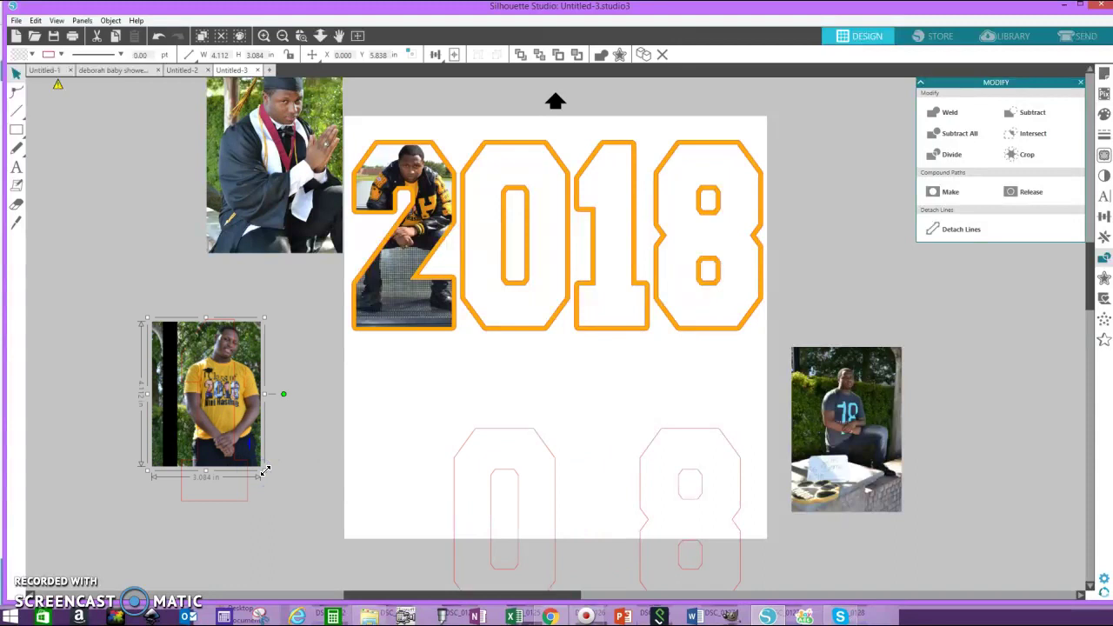
left_click_drag(264, 470, 308, 526)
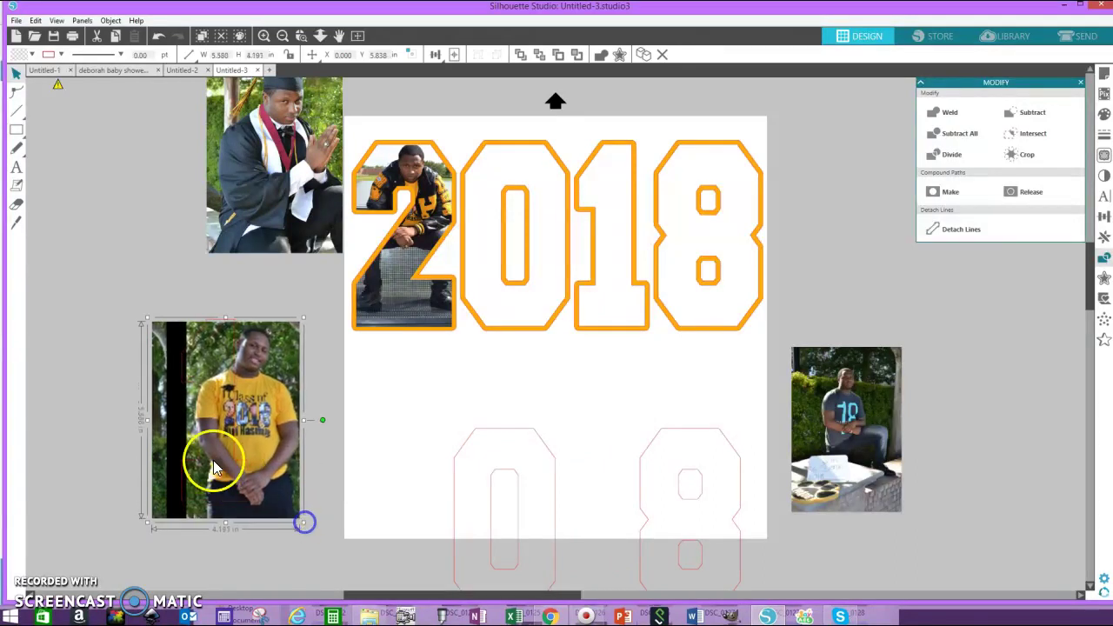
left_click(193, 383)
left_click(229, 400)
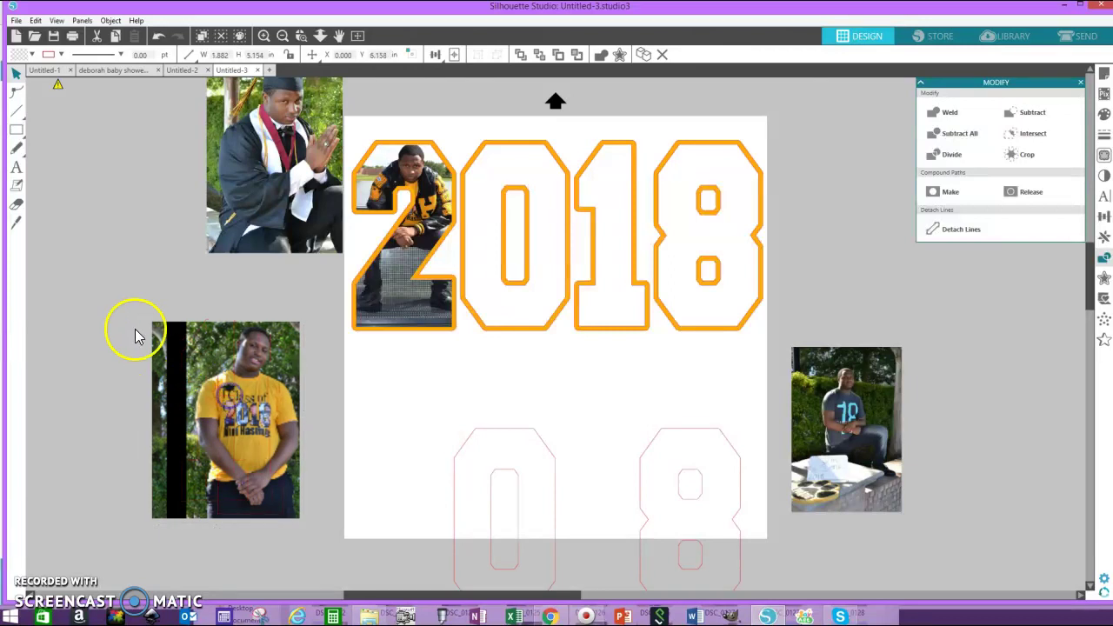
Step: Crop the photo to the 1 outline and move it into the 1 of 2018
left_click(108, 295)
left_click_drag(104, 295, 322, 553)
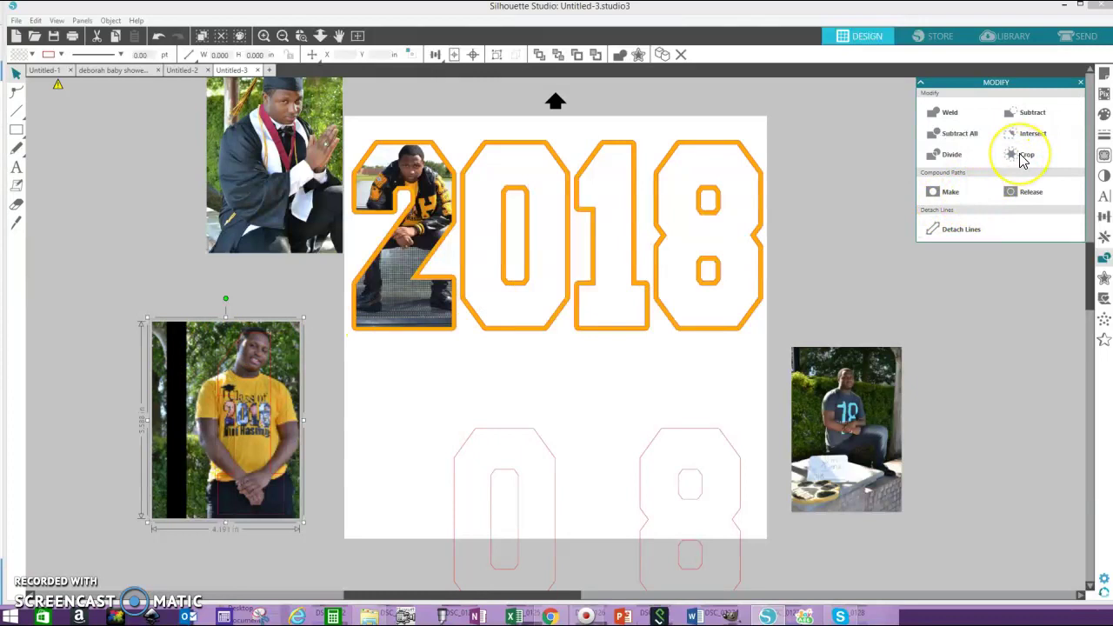
left_click(1023, 159)
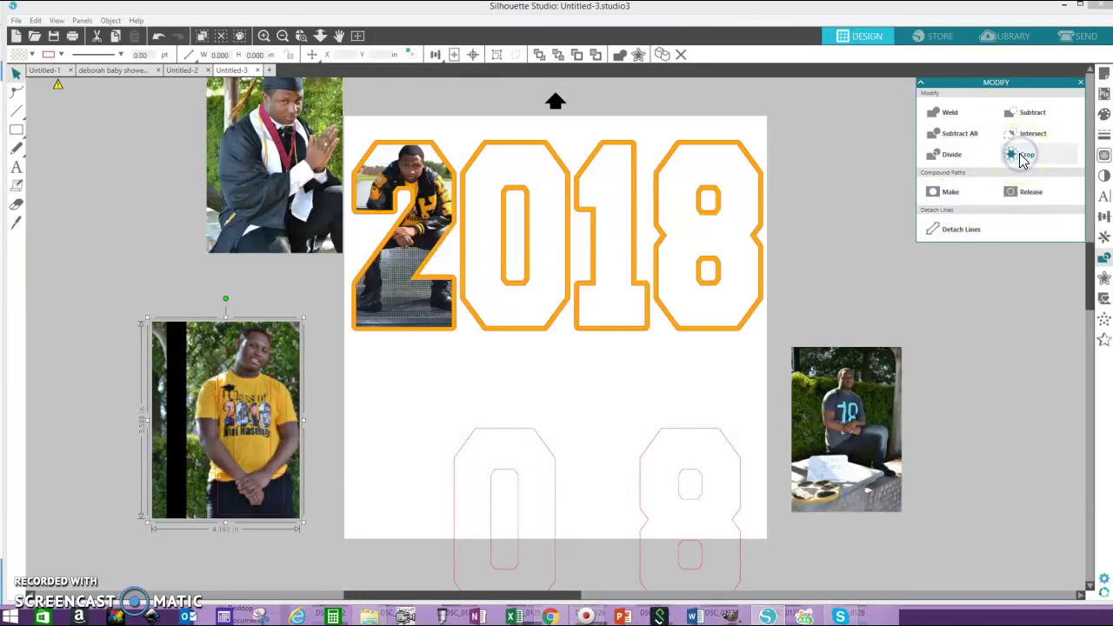
left_click(404, 365)
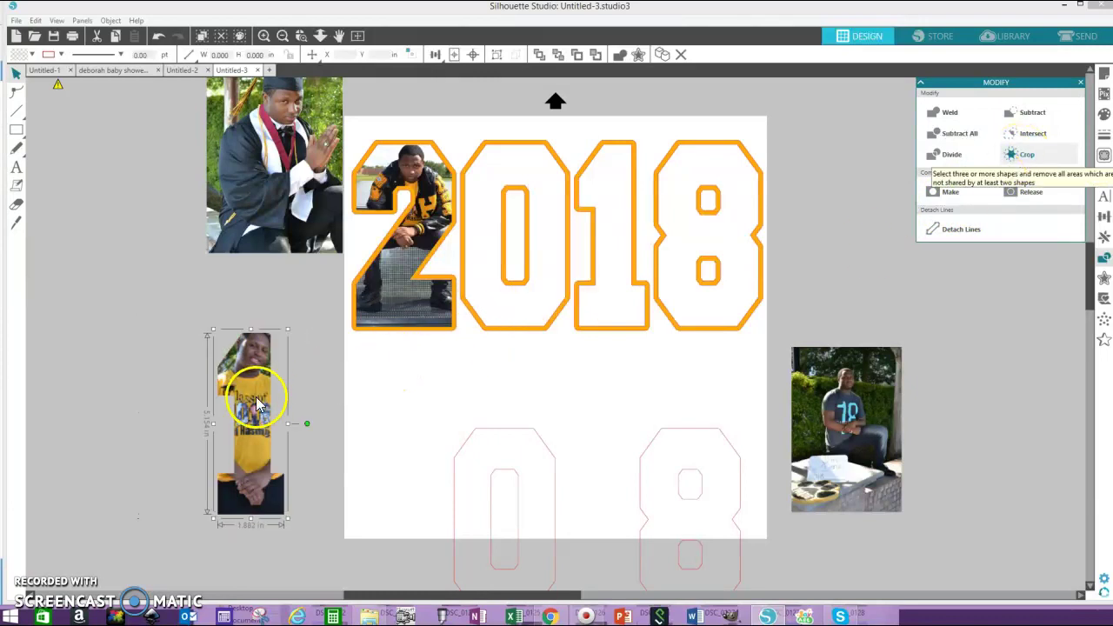
mouse_move(244, 401)
left_mouse_down()
mouse_move(618, 235)
mouse_move(608, 218)
left_mouse_up()
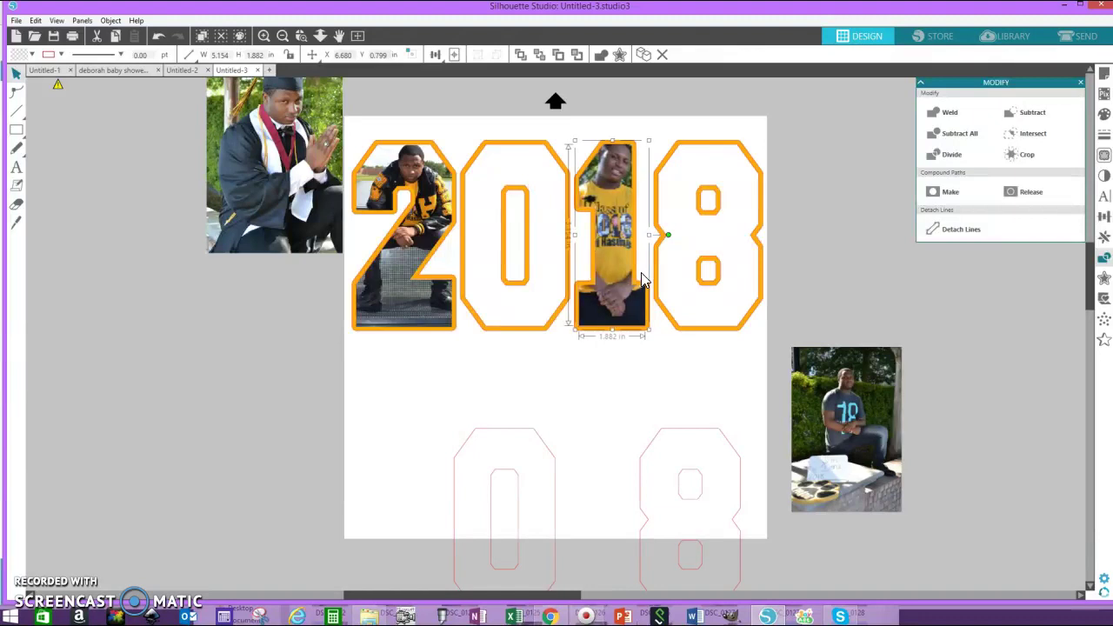
Step: Move the grey-shirt photo to the left of the page and enlarge it
left_click(275, 339)
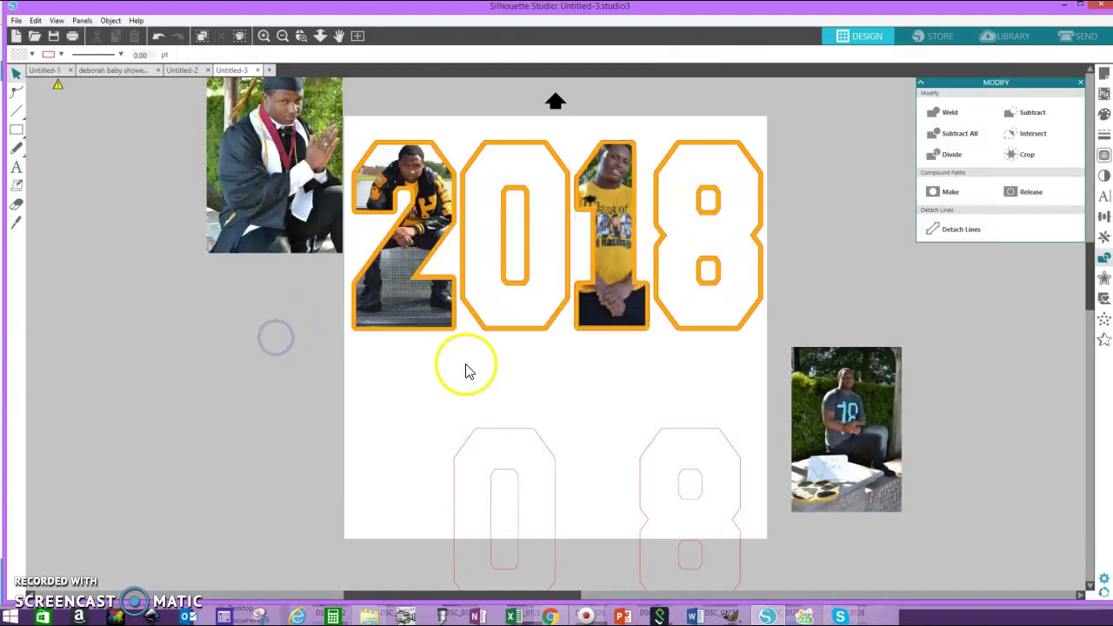
left_click(850, 418)
left_click_drag(850, 419, 168, 387)
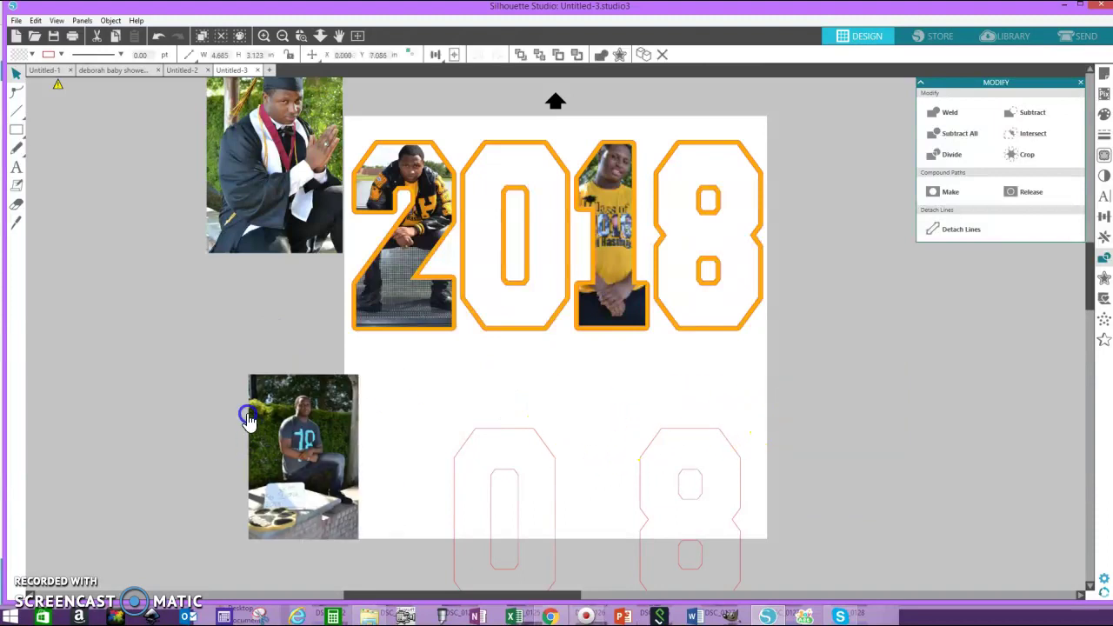
left_click(210, 459)
left_click_drag(234, 486, 261, 519)
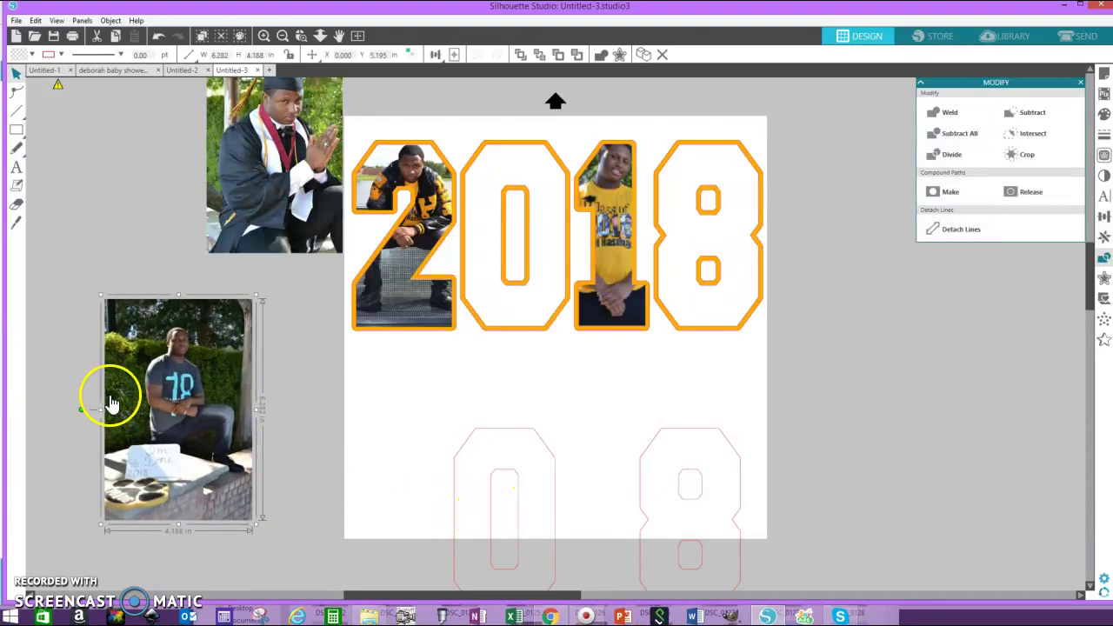
Step: Lay the lower 0 outline over the grey-shirt photo and fit the photo beneath it
left_click_drag(108, 401, 170, 401)
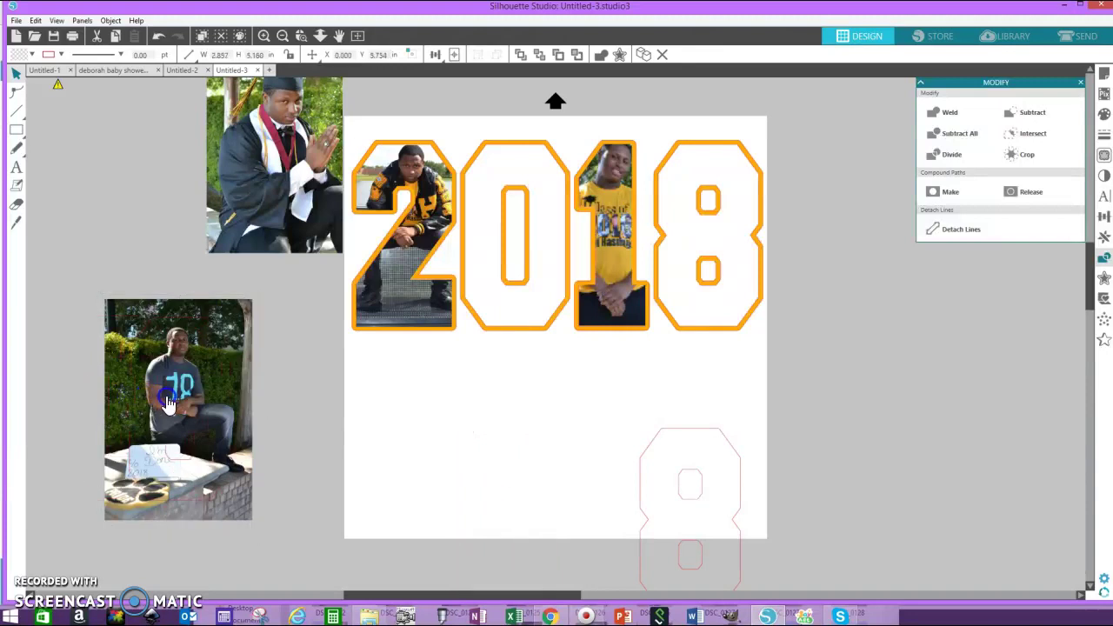
left_click_drag(229, 478, 247, 512)
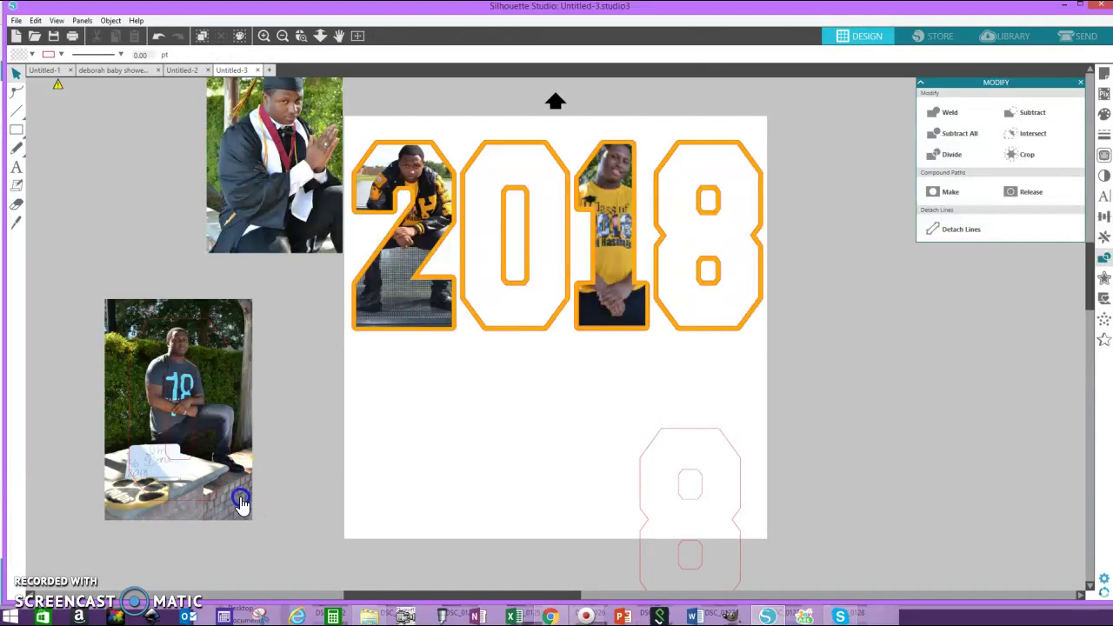
mouse_move(250, 521)
left_mouse_down()
mouse_move(267, 535)
mouse_move(365, 544)
left_mouse_up()
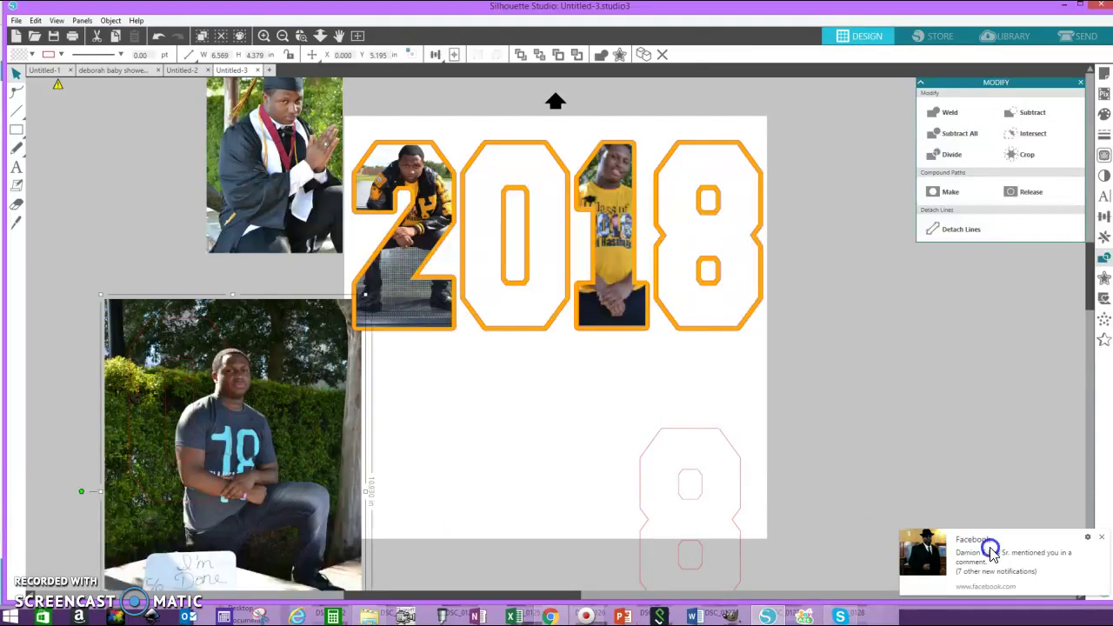
left_click(1100, 539)
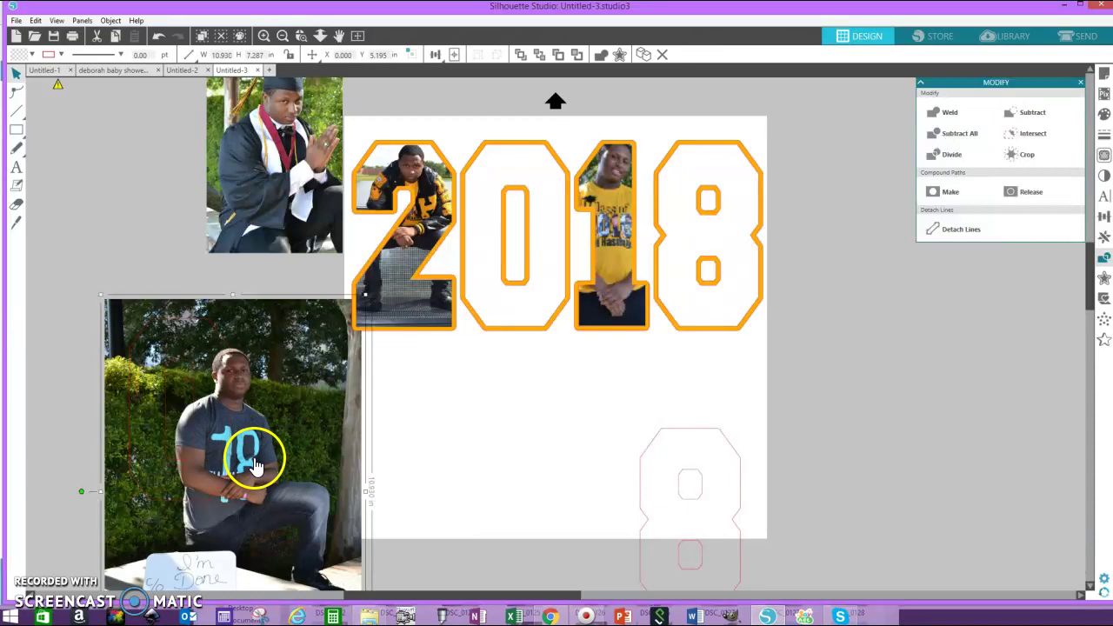
mouse_move(231, 445)
left_mouse_down()
mouse_move(259, 469)
mouse_move(200, 449)
mouse_move(208, 463)
left_mouse_up()
left_click_drag(275, 527, 270, 490)
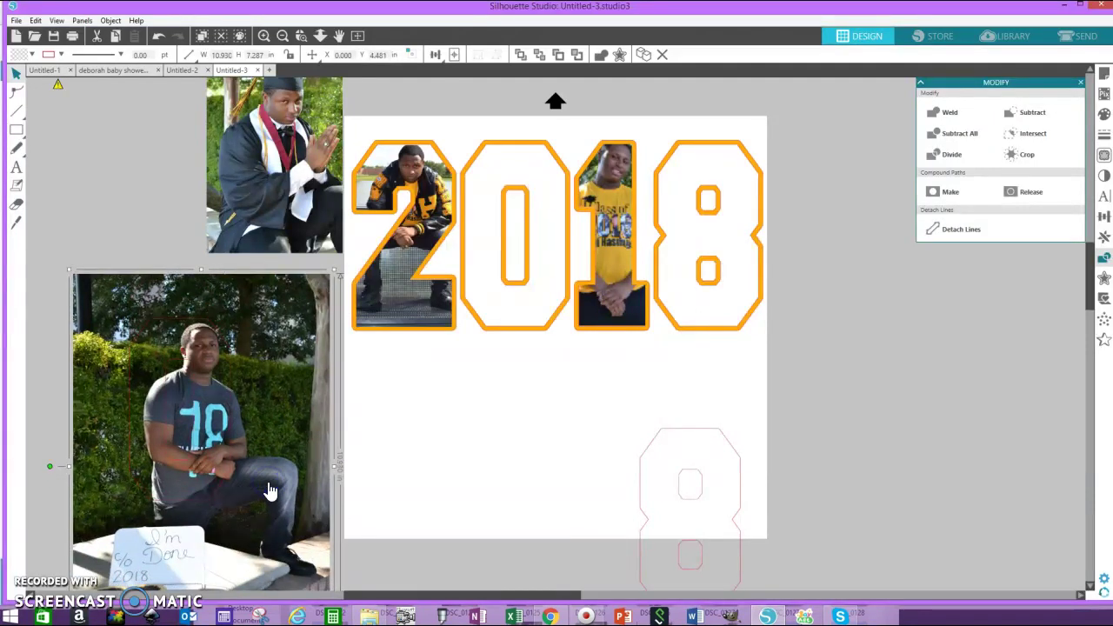
Step: Crop the photo to the 0 outline and move it into the 0 of 2018
left_click(152, 325)
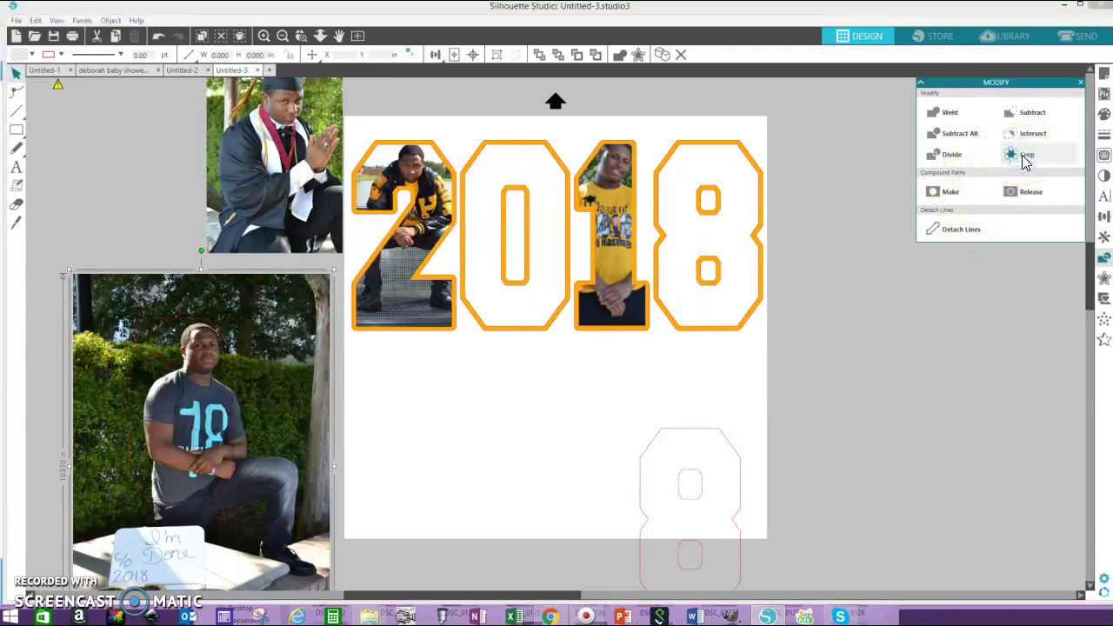
left_click(1026, 162)
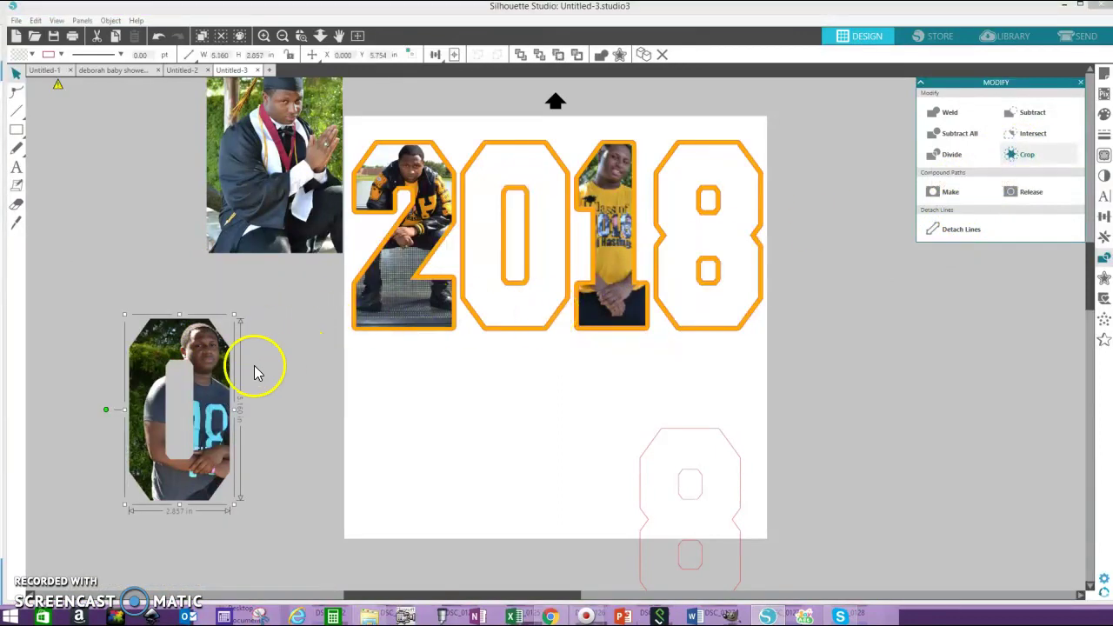
mouse_move(211, 368)
left_mouse_down()
mouse_move(541, 197)
mouse_move(549, 204)
left_mouse_up()
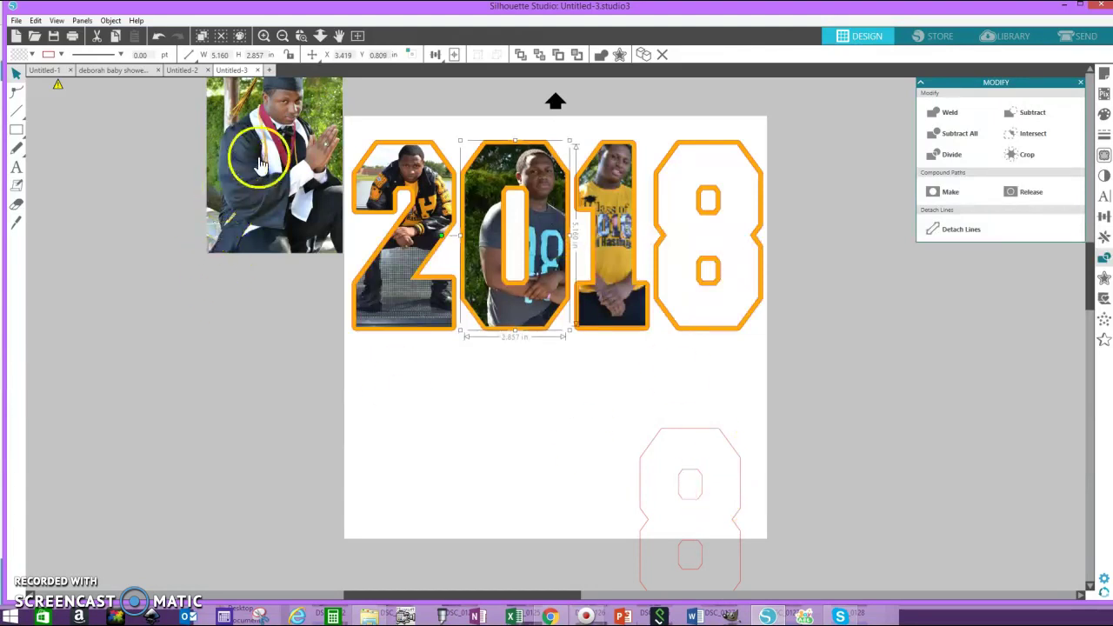
Step: Move the graduation photo lower on the left and enlarge it
left_click(216, 363)
left_click_drag(215, 364, 182, 483)
left_click(276, 461)
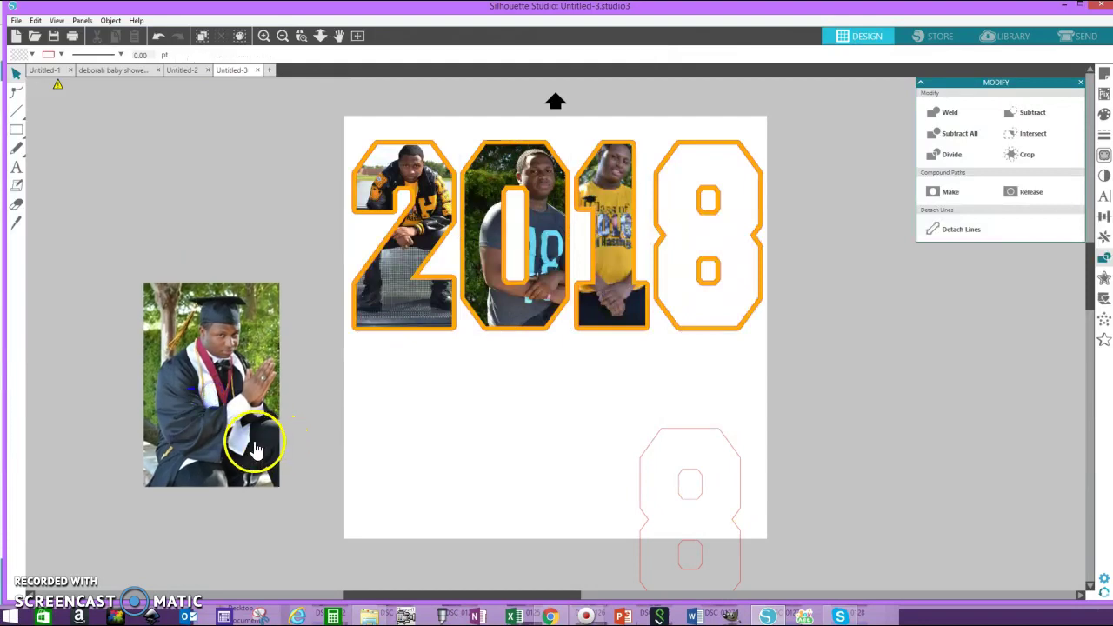
left_click(278, 490)
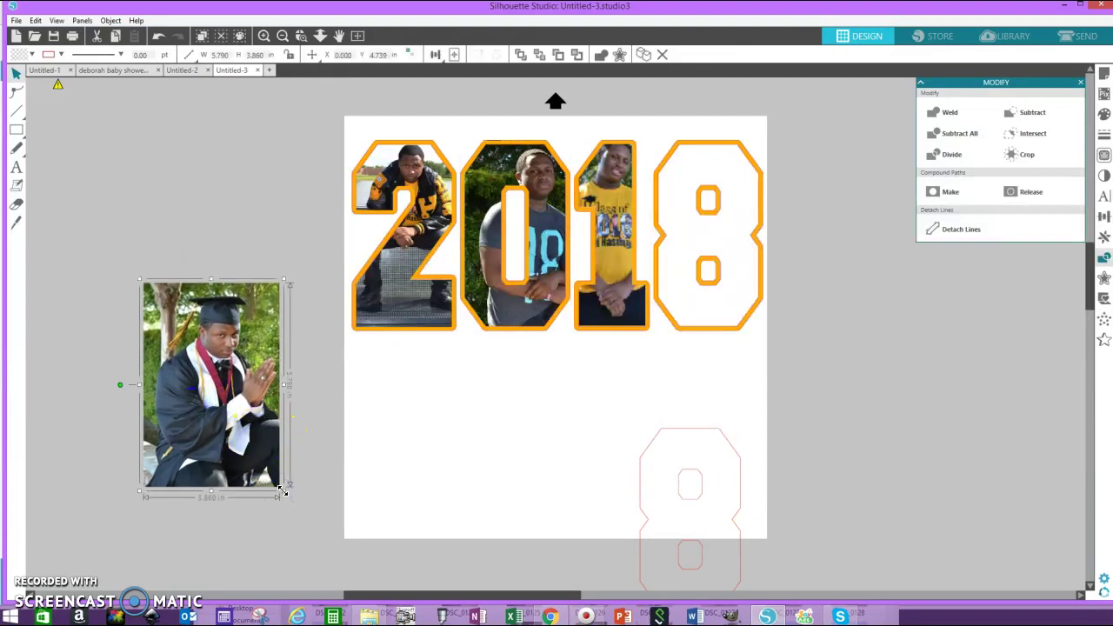
left_click_drag(277, 490, 307, 527)
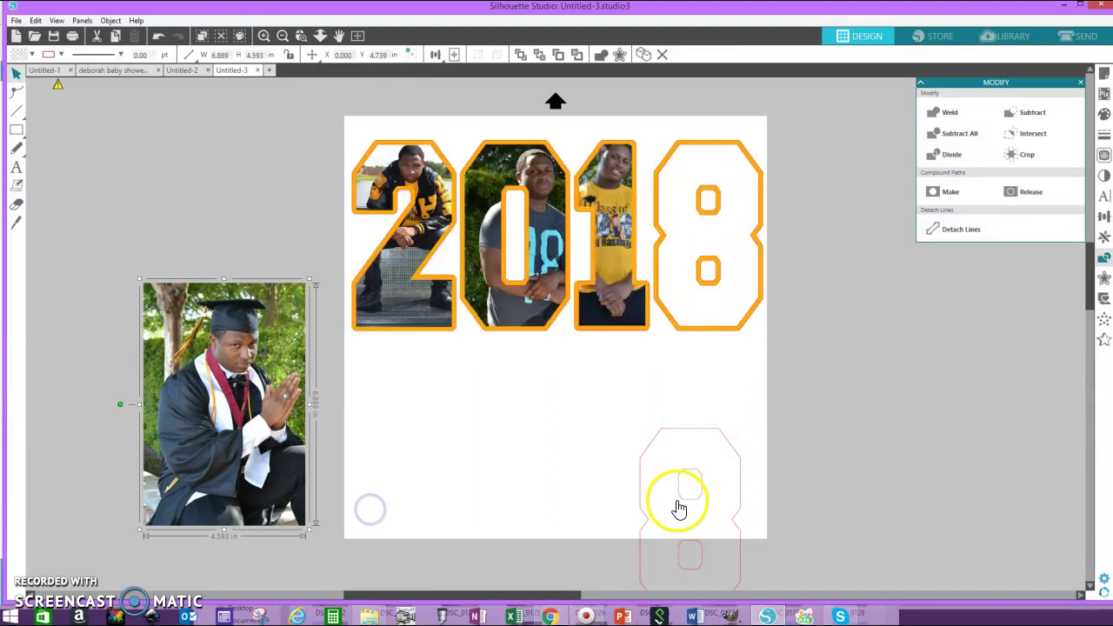
Step: Lay the lower 8 outline over the graduation photo and shrink the photo to fit
left_click_drag(683, 504, 207, 369)
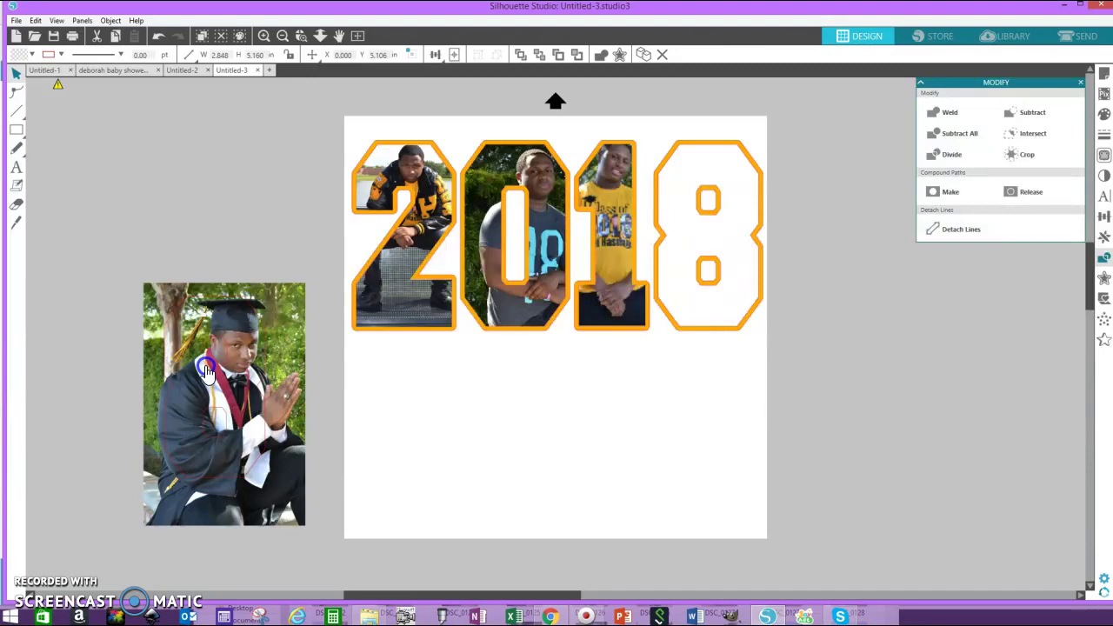
left_click_drag(205, 372, 203, 371)
left_click_drag(200, 372, 278, 478)
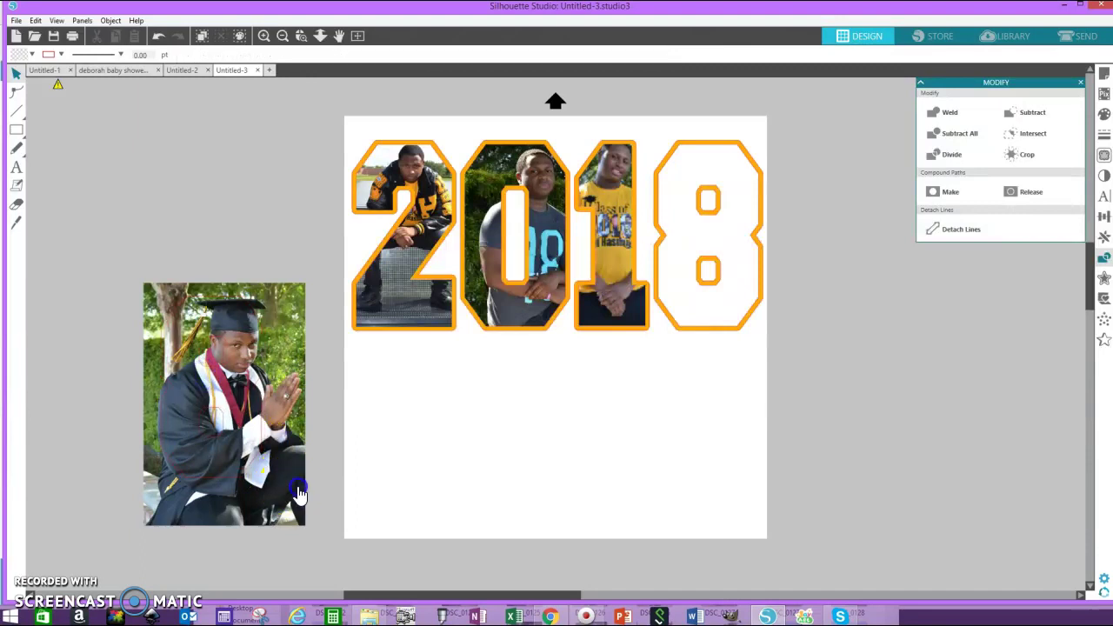
left_click(305, 527)
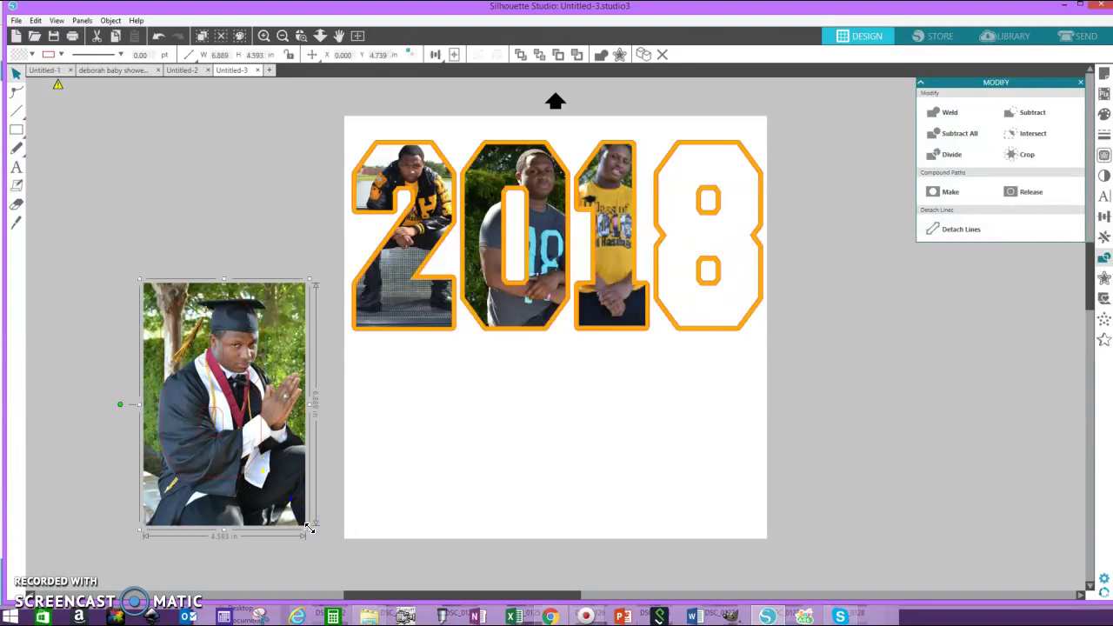
left_click_drag(300, 514, 290, 494)
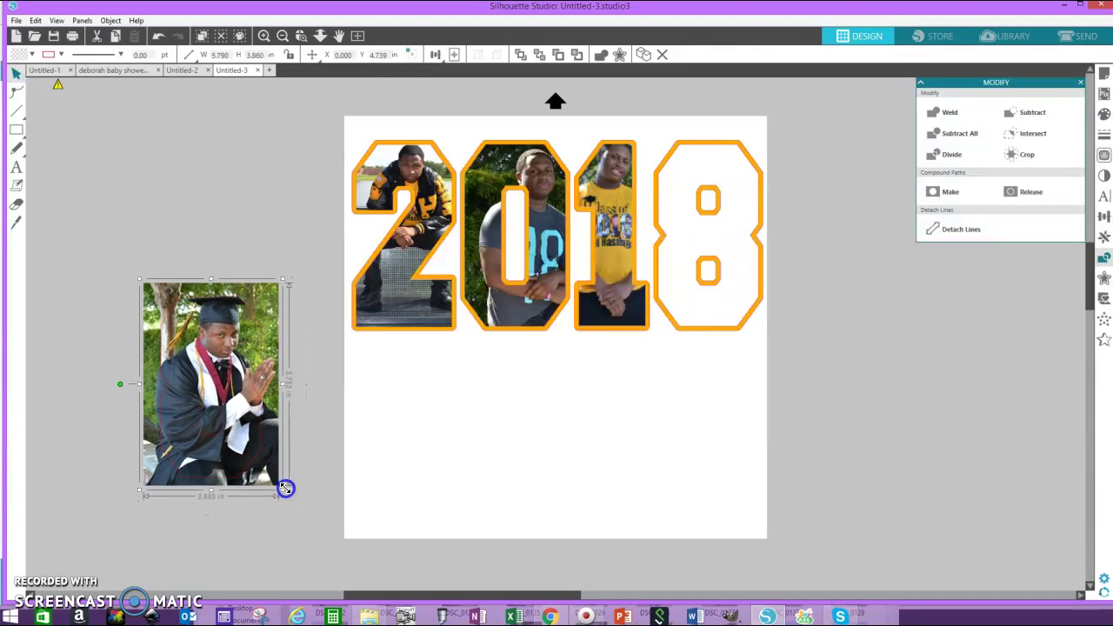
mouse_move(289, 494)
left_mouse_down()
mouse_move(267, 466)
mouse_move(291, 494)
left_mouse_up()
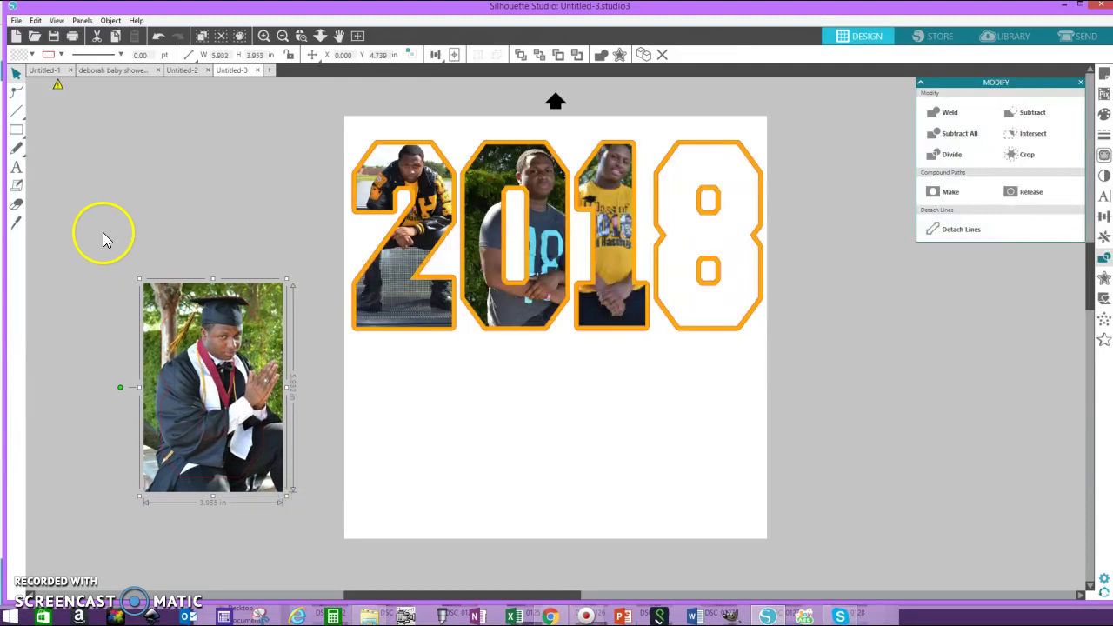
Step: Crop the graduation photo to the 8 outline and set it into the orange 8
left_click_drag(84, 233, 316, 517)
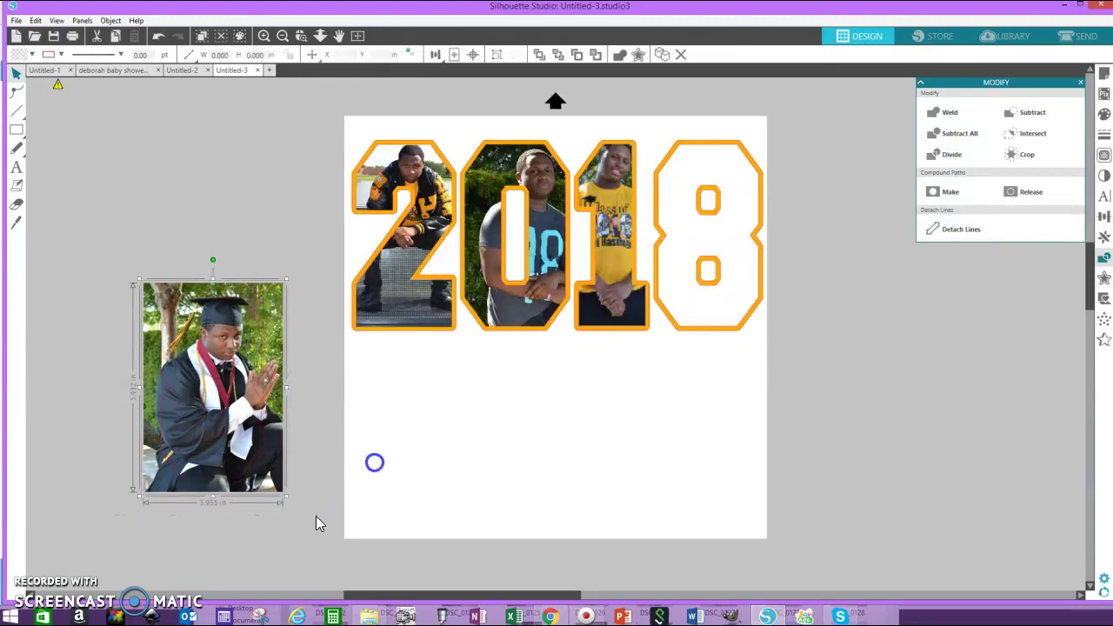
left_click(1028, 162)
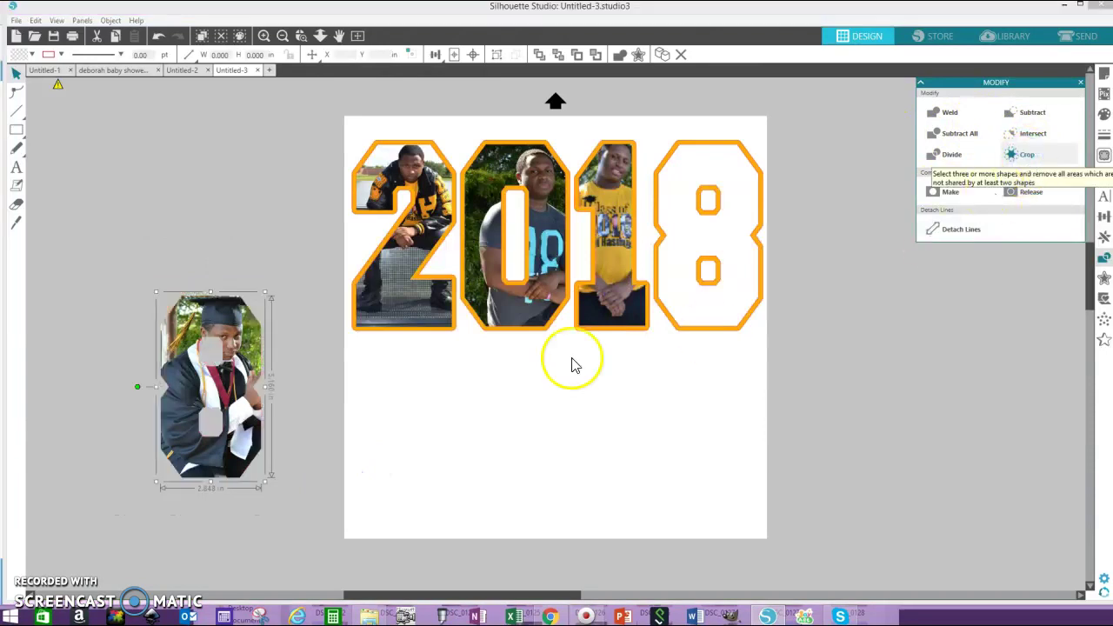
left_click(210, 401)
left_click_drag(675, 300, 689, 246)
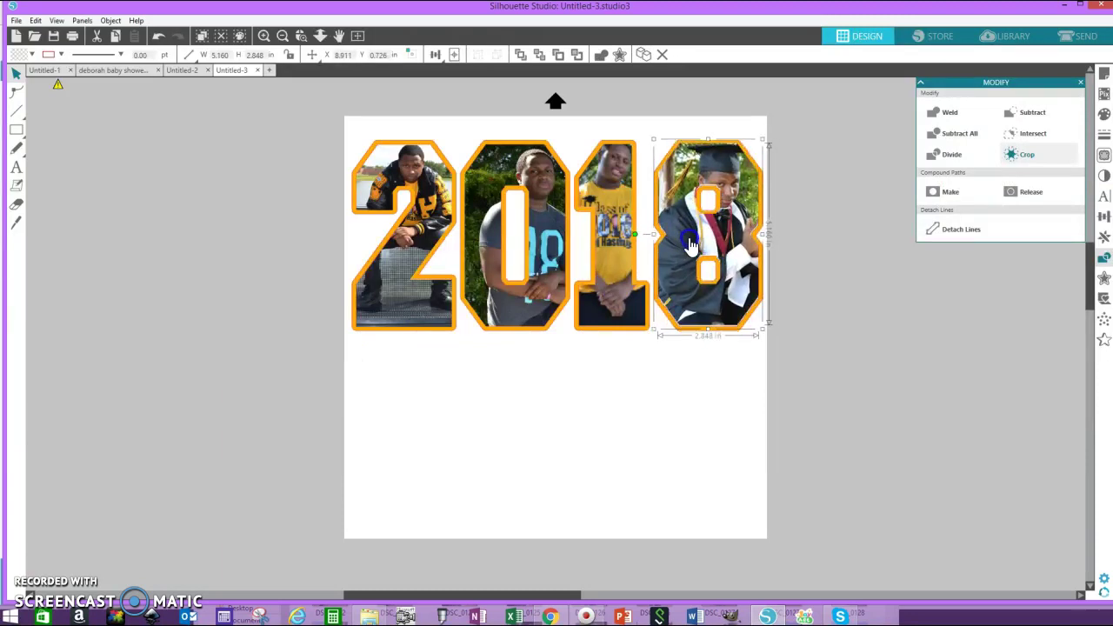
left_click_drag(690, 245, 688, 246)
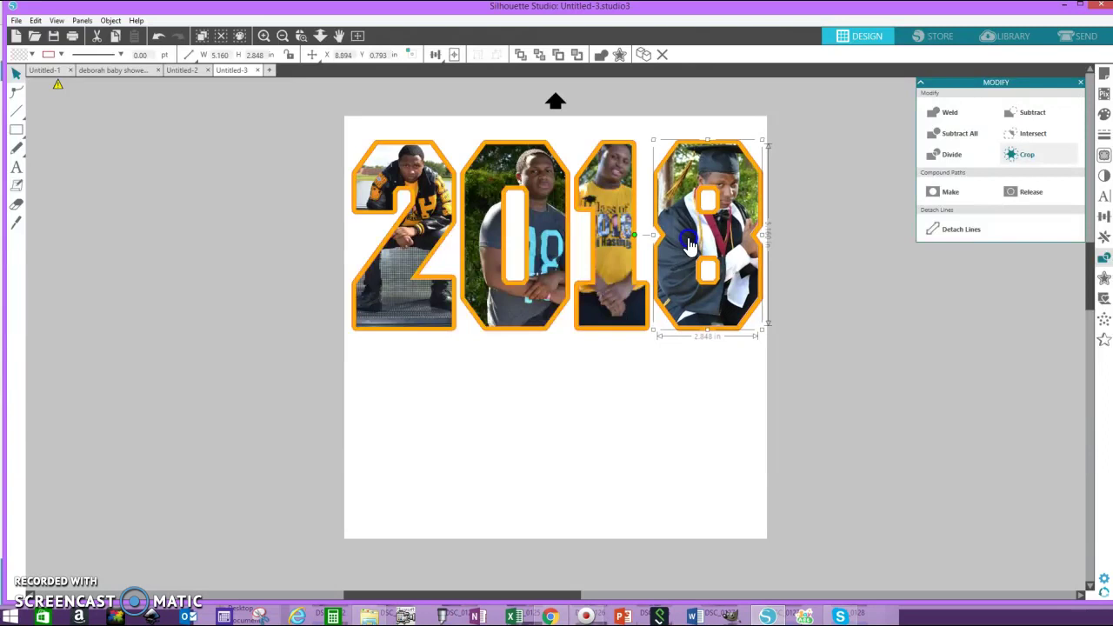
left_click_drag(688, 246, 688, 248)
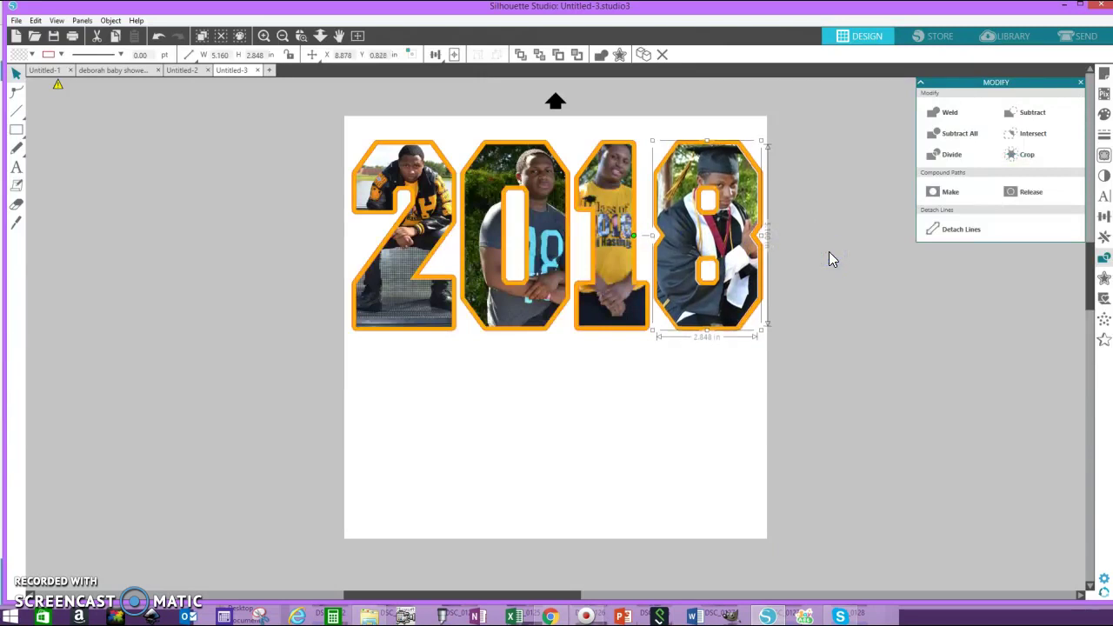
Step: Nudge the graduation photo right inside the 8, then deselect and check the digit photos
key("Right")
left_click_drag(828, 287, 857, 290)
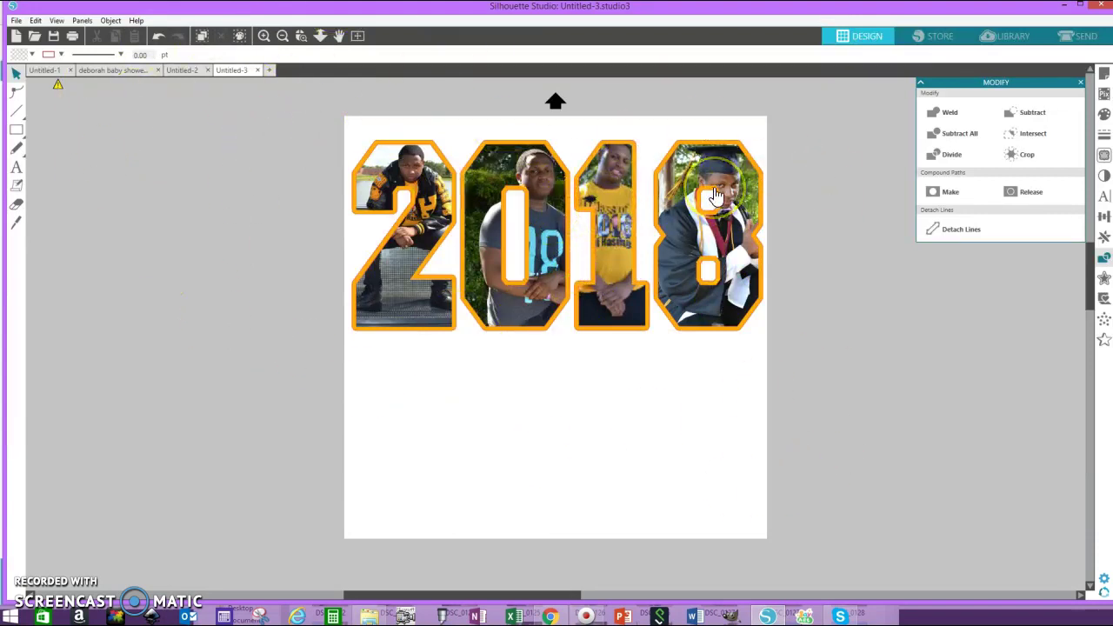
left_click(606, 229)
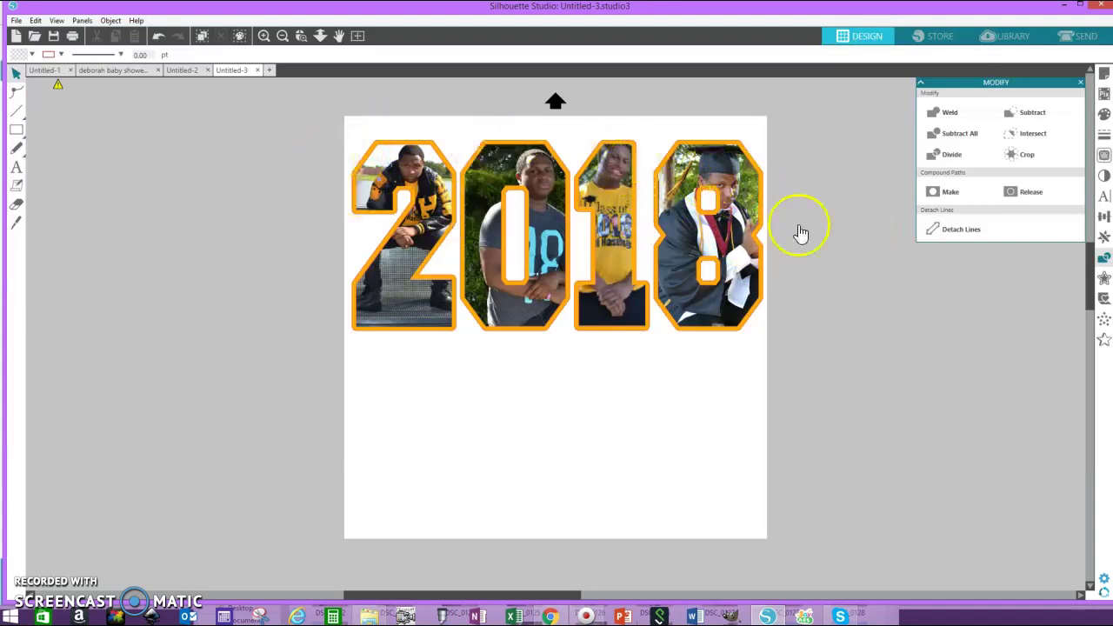
Step: Select all four photo digits and shrink the 2018 to about 10 inches wide
left_click(321, 129)
left_click_drag(461, 142, 741, 224)
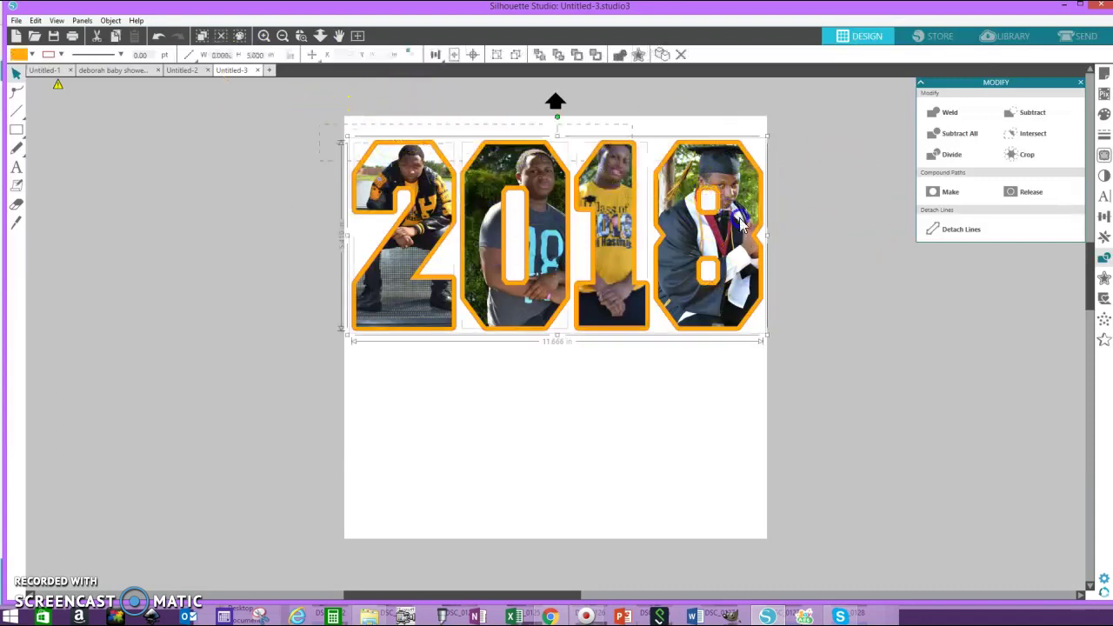
left_click_drag(769, 261, 793, 312)
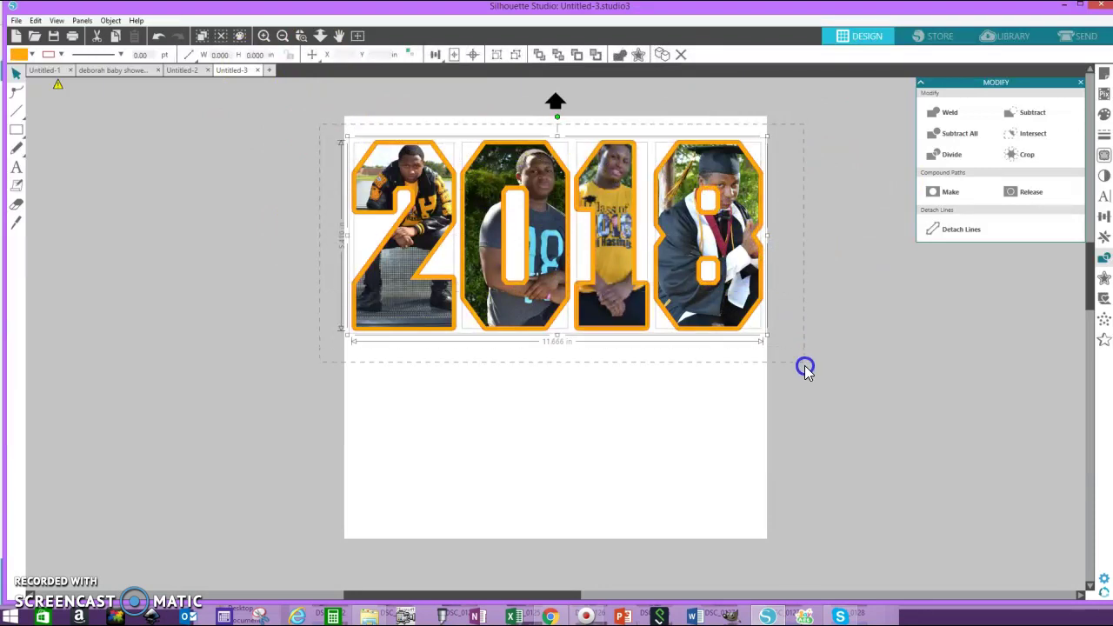
left_click_drag(805, 370, 805, 367)
left_click_drag(353, 143, 369, 157)
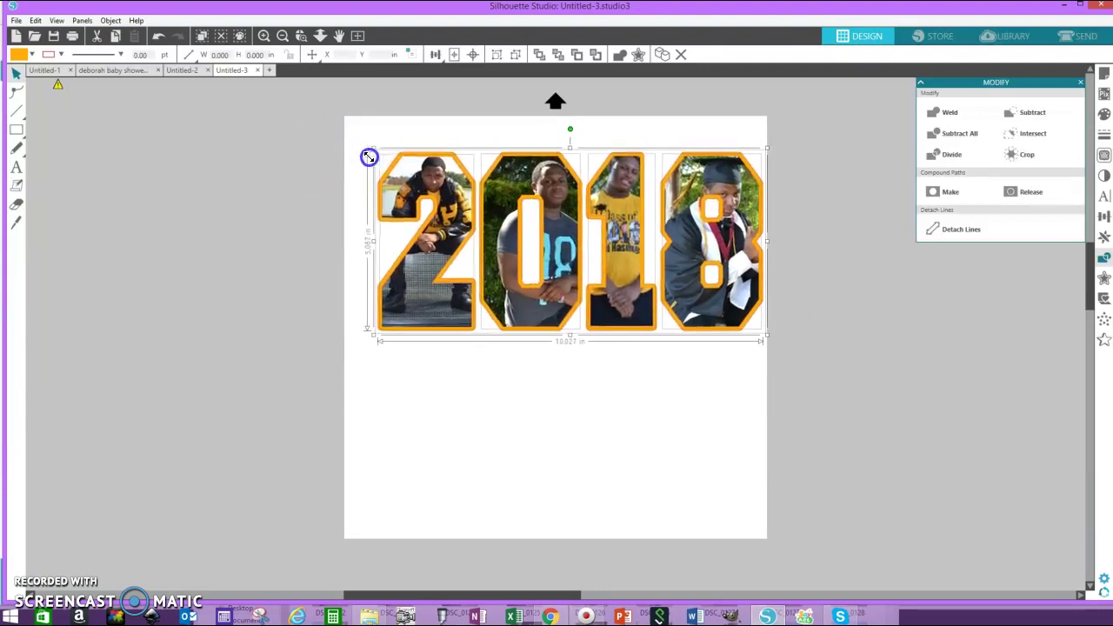
left_click(603, 202)
left_click_drag(602, 203, 598, 203)
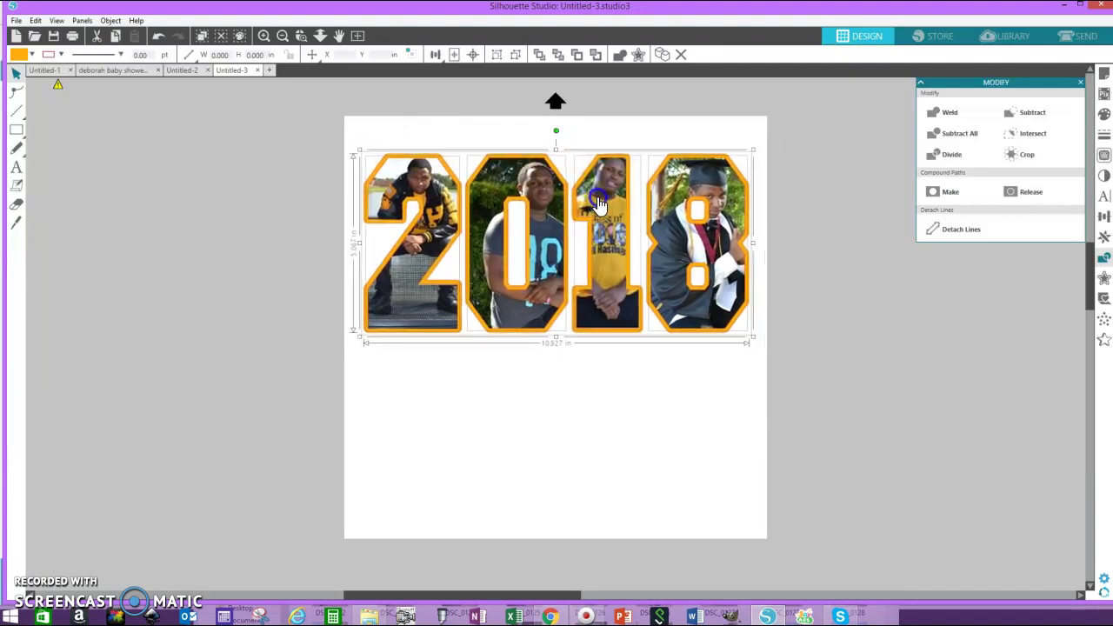
Step: Drag the orange 2018 outline off the page to the left
left_click(418, 130)
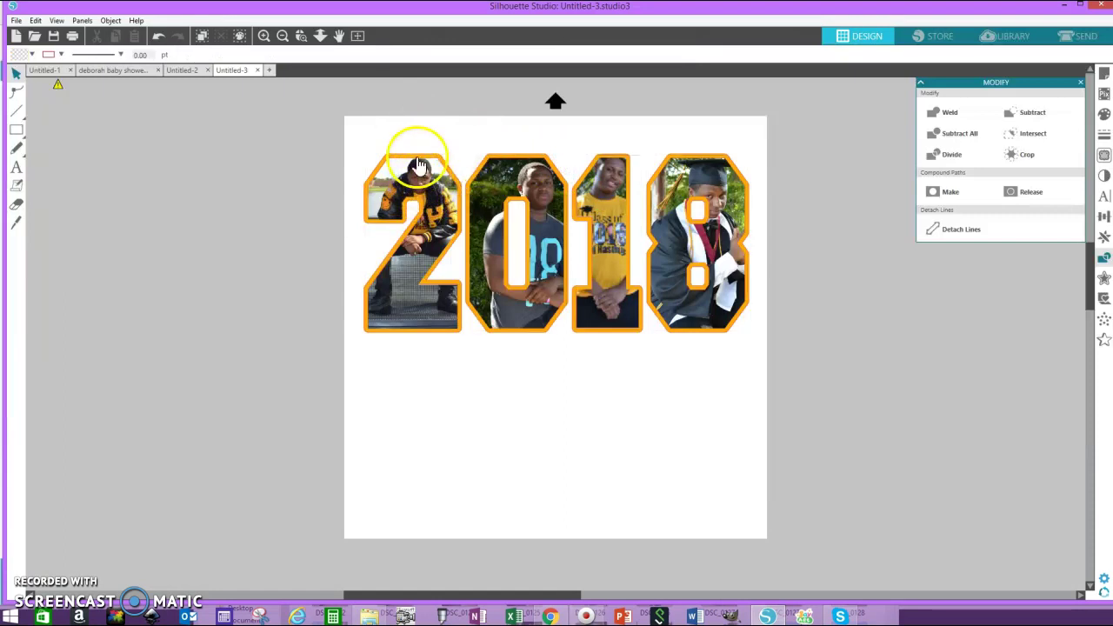
left_click(415, 155)
left_click_drag(417, 157, 78, 146)
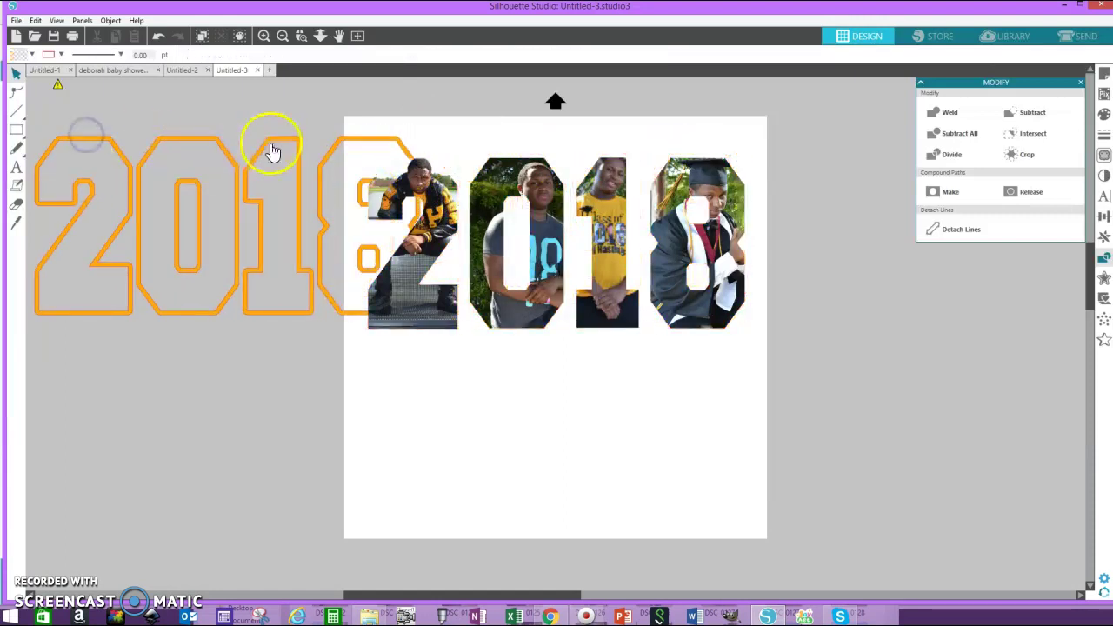
left_click_drag(214, 148, 167, 145)
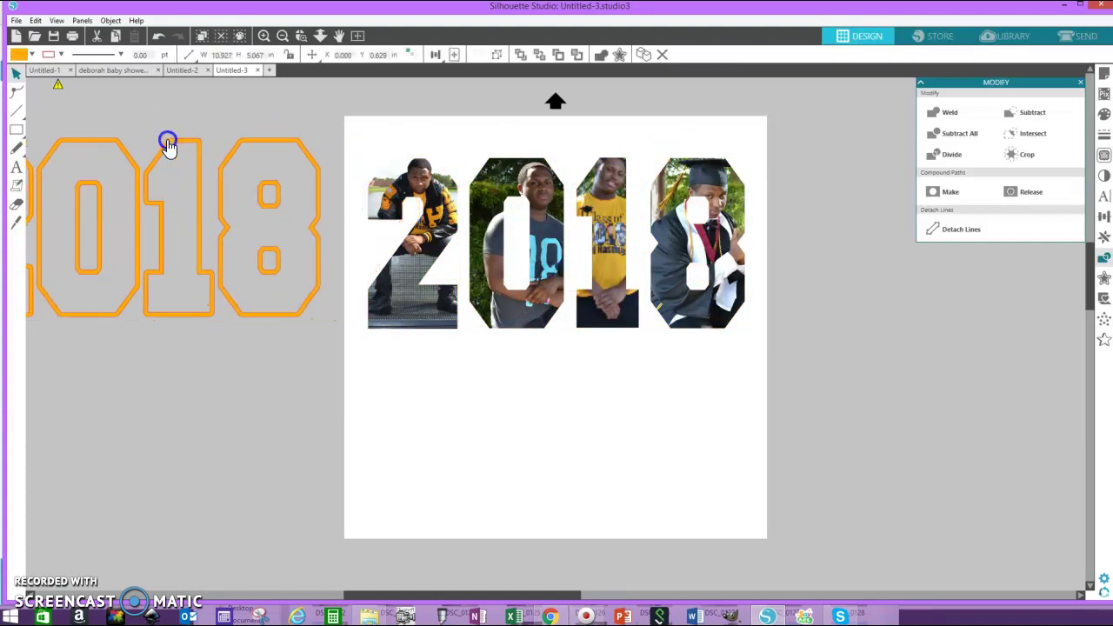
left_click(768, 94)
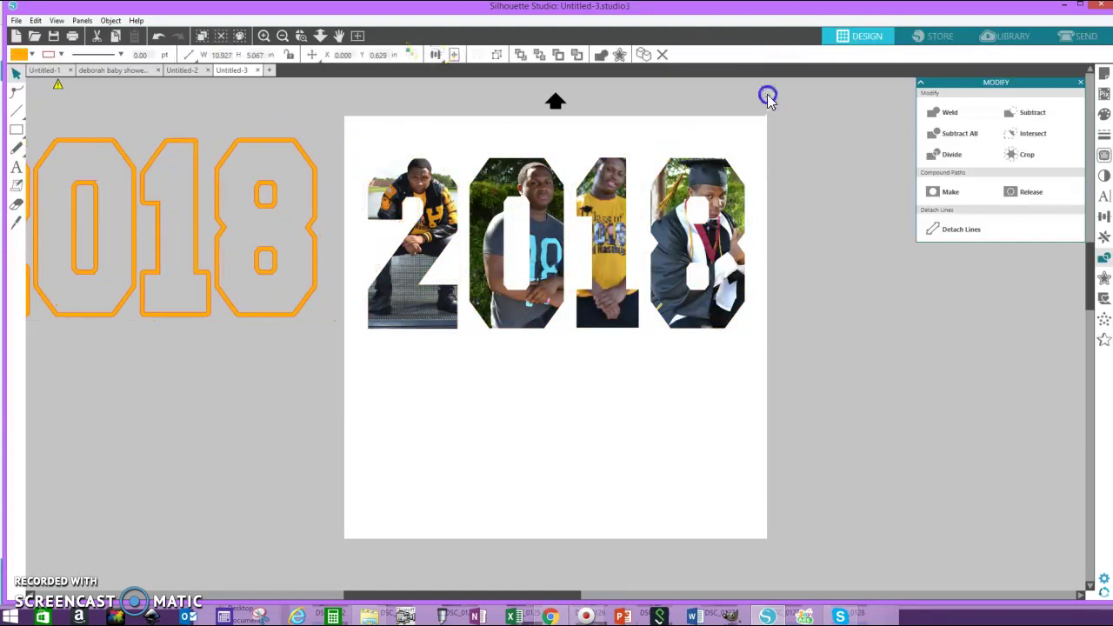
Step: Set the page size to 8.5 inches wide by about 12 inches tall
left_click(1102, 77)
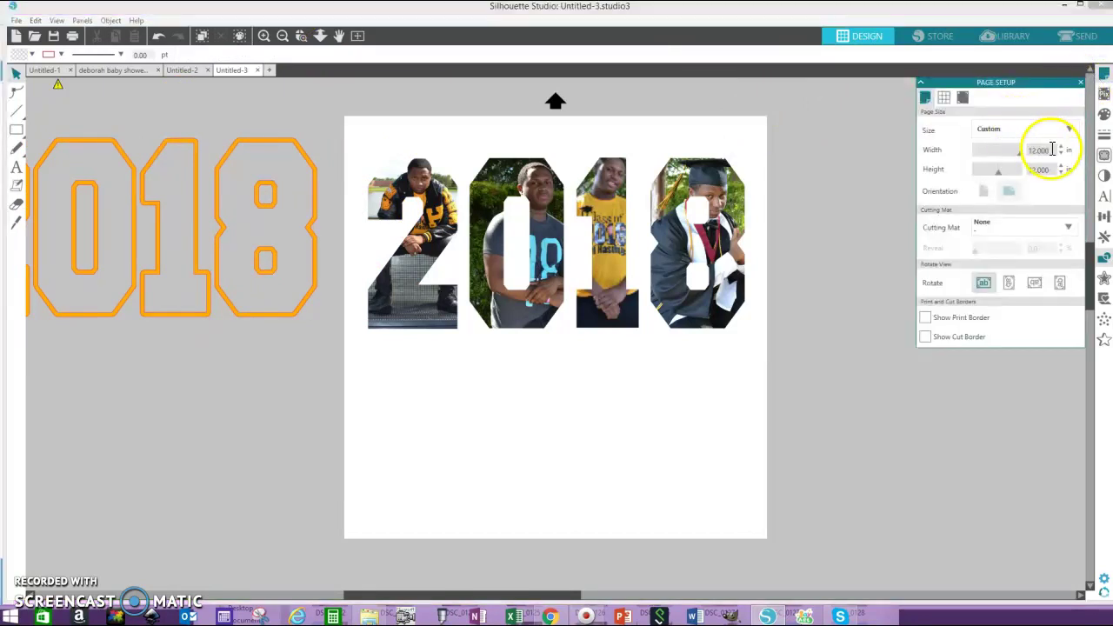
left_click_drag(1052, 150, 1024, 152)
key("BackSpace")
type("8")
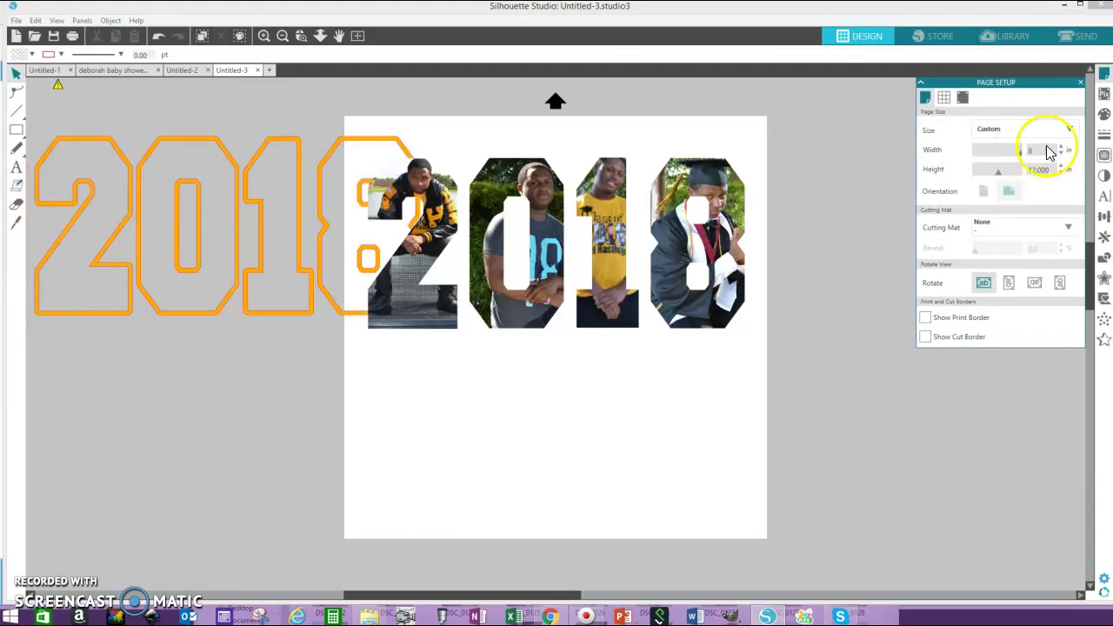
left_click(1050, 172)
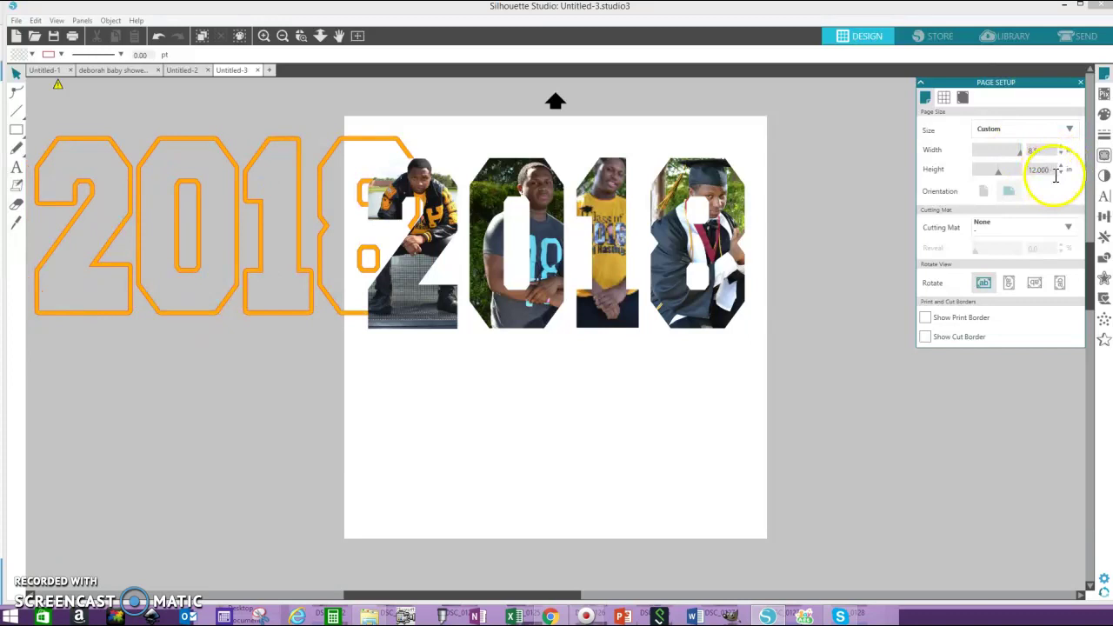
key("ctrl+z")
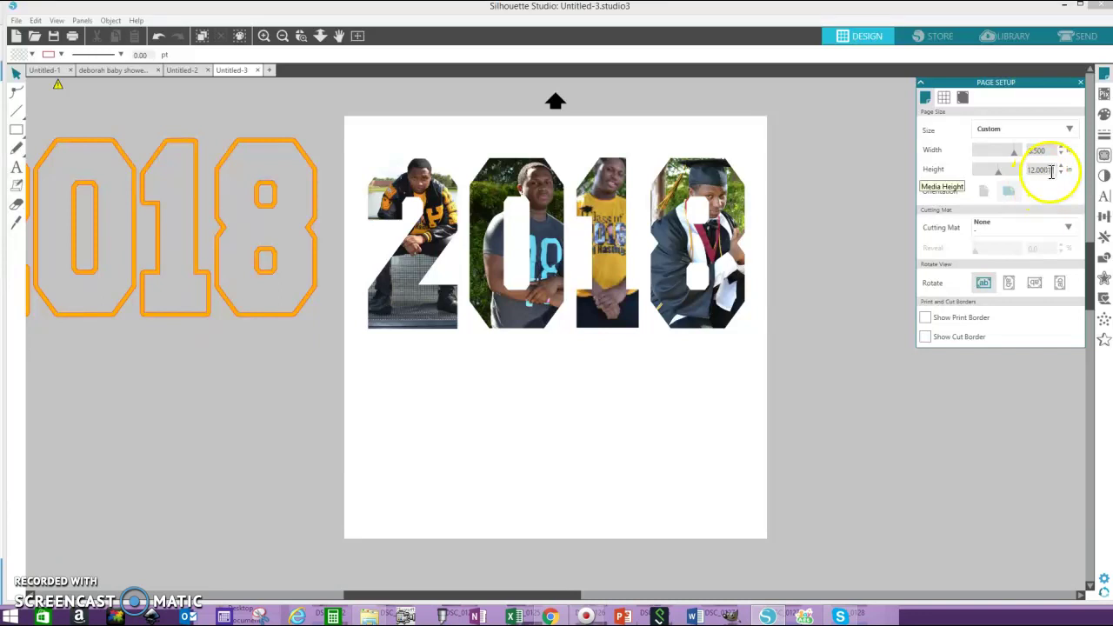
left_click(1047, 169)
type("11")
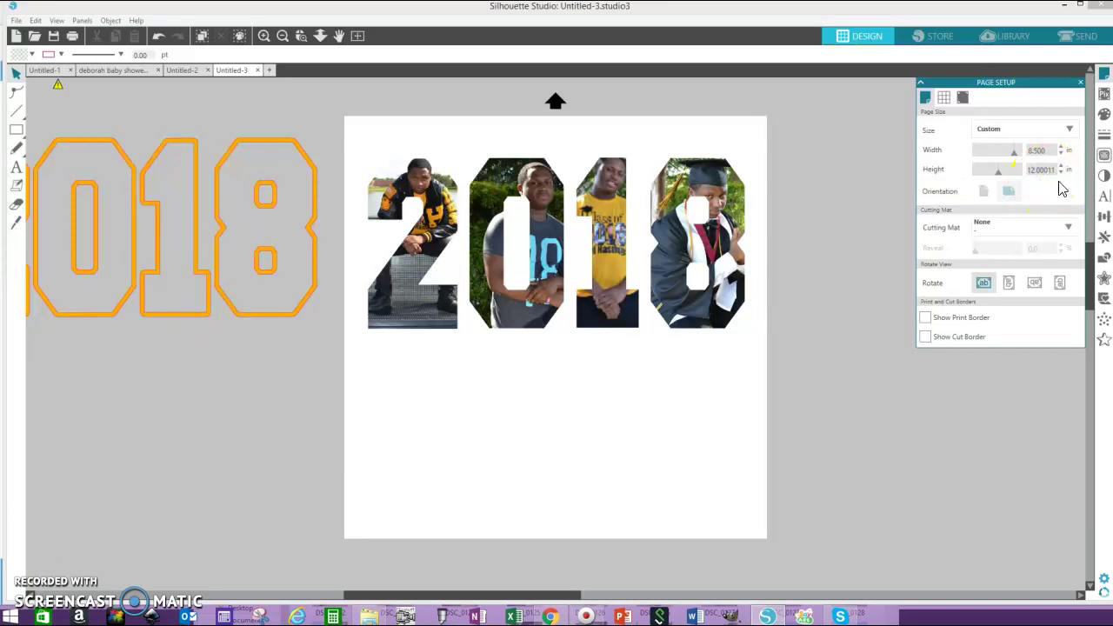
key("Return")
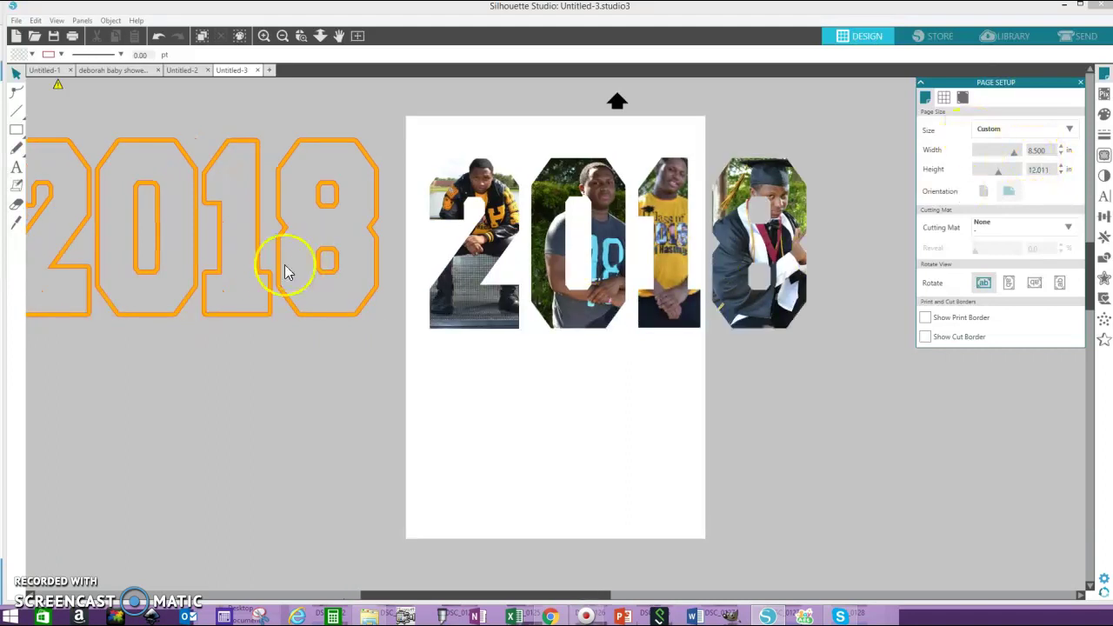
Step: Move the orange 2018 outline back off the page to the left
left_click_drag(149, 142, 455, 381)
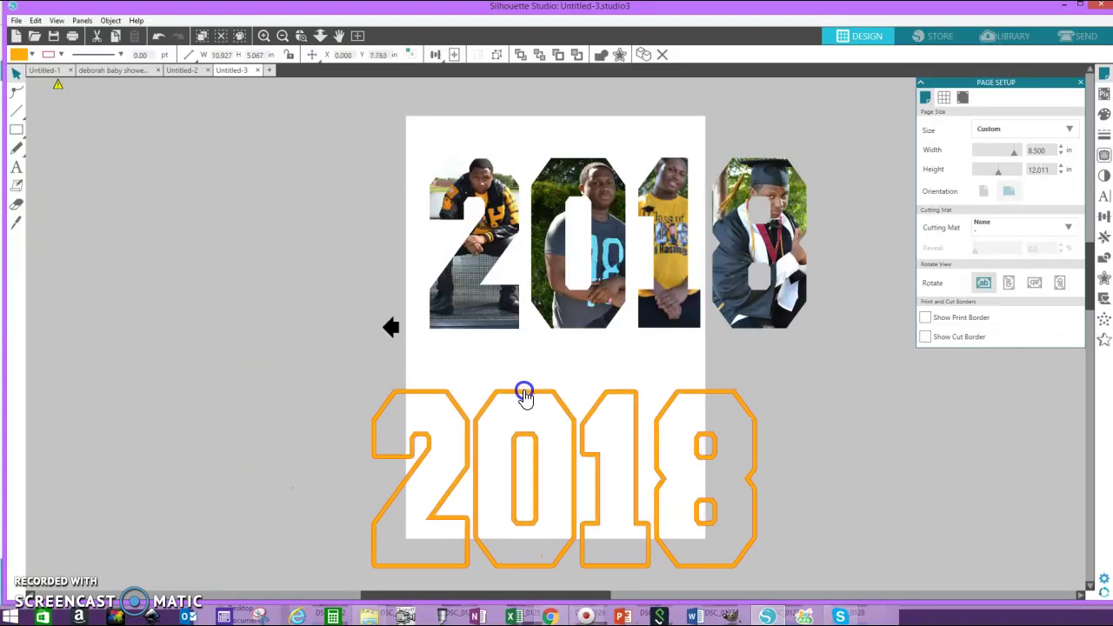
mouse_move(456, 381)
left_mouse_down()
mouse_move(338, 364)
mouse_move(213, 253)
left_mouse_up()
left_click(278, 273)
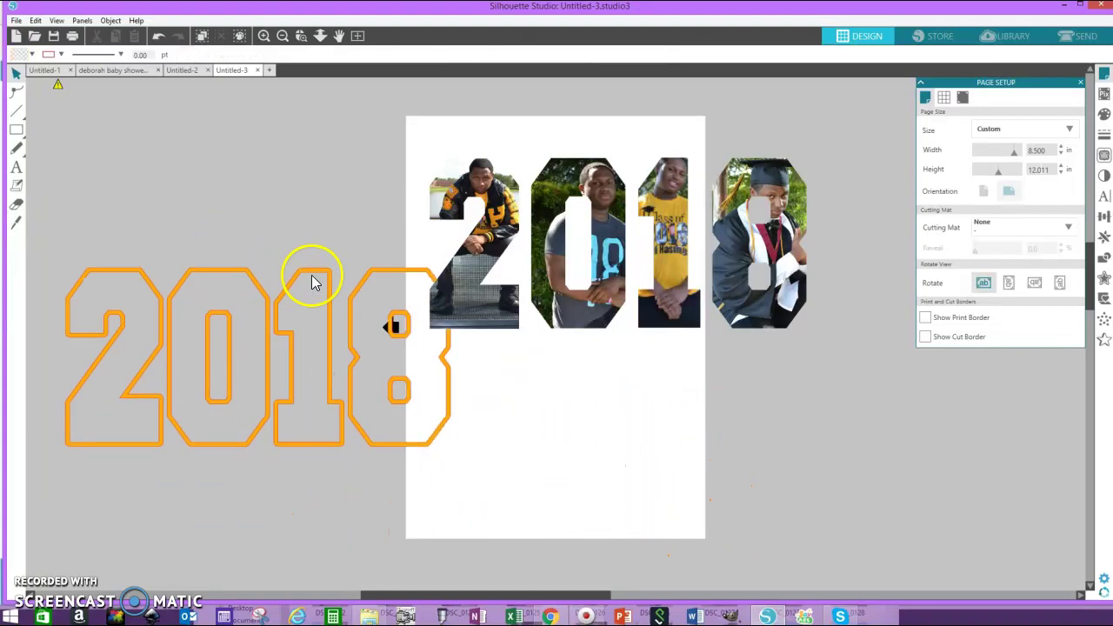
left_click_drag(313, 280, 225, 219)
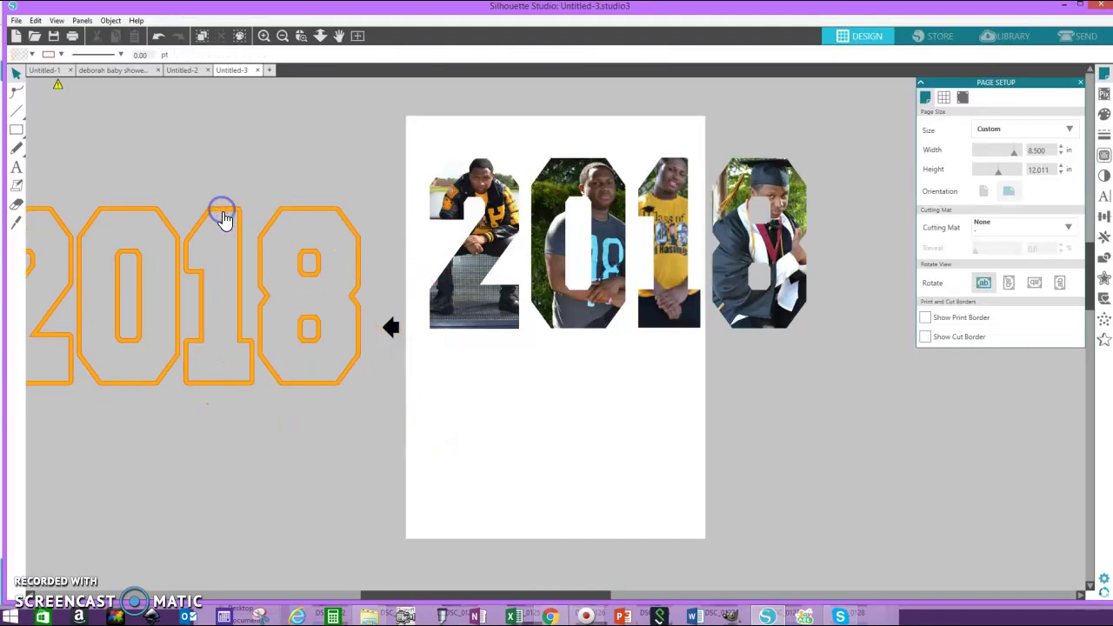
Step: Move the 1 and 8 photos below the 2 and 0, then nudge each digit into place
mouse_move(745, 214)
left_mouse_down()
mouse_move(647, 400)
mouse_move(605, 425)
left_mouse_up()
left_click_drag(676, 244, 477, 442)
left_click_drag(601, 400, 606, 376)
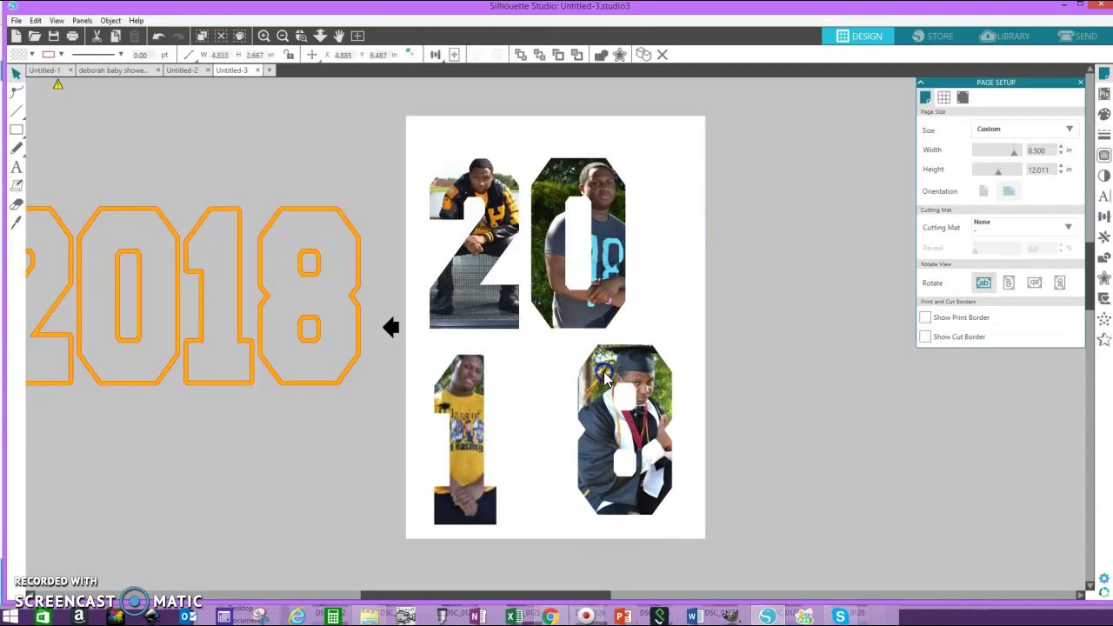
left_click(539, 372)
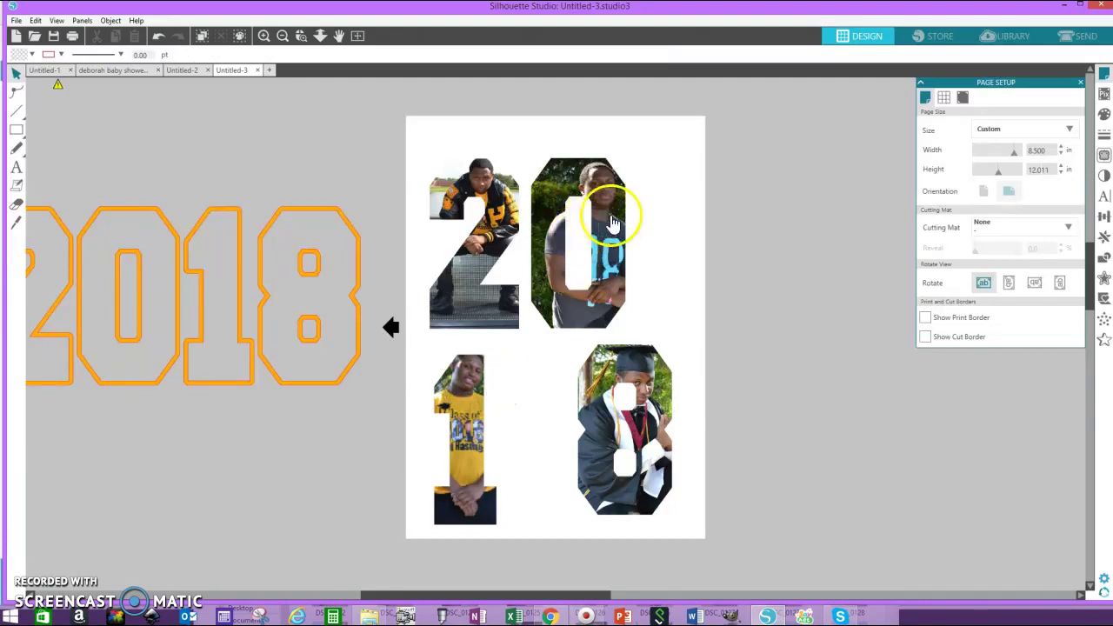
left_click_drag(641, 220, 677, 216)
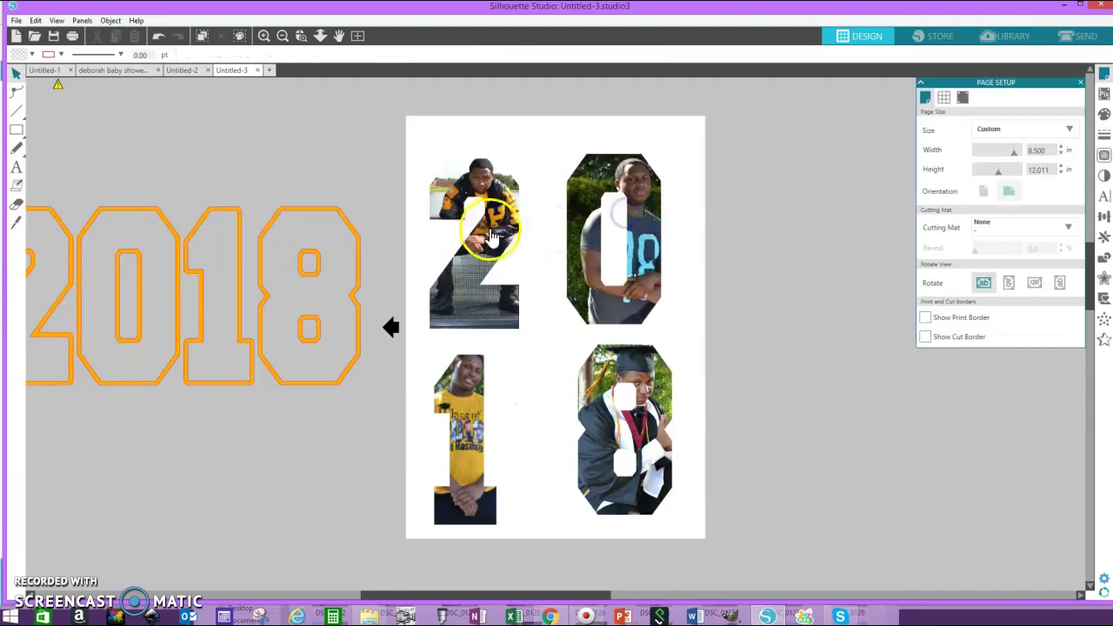
left_click_drag(506, 224, 520, 213)
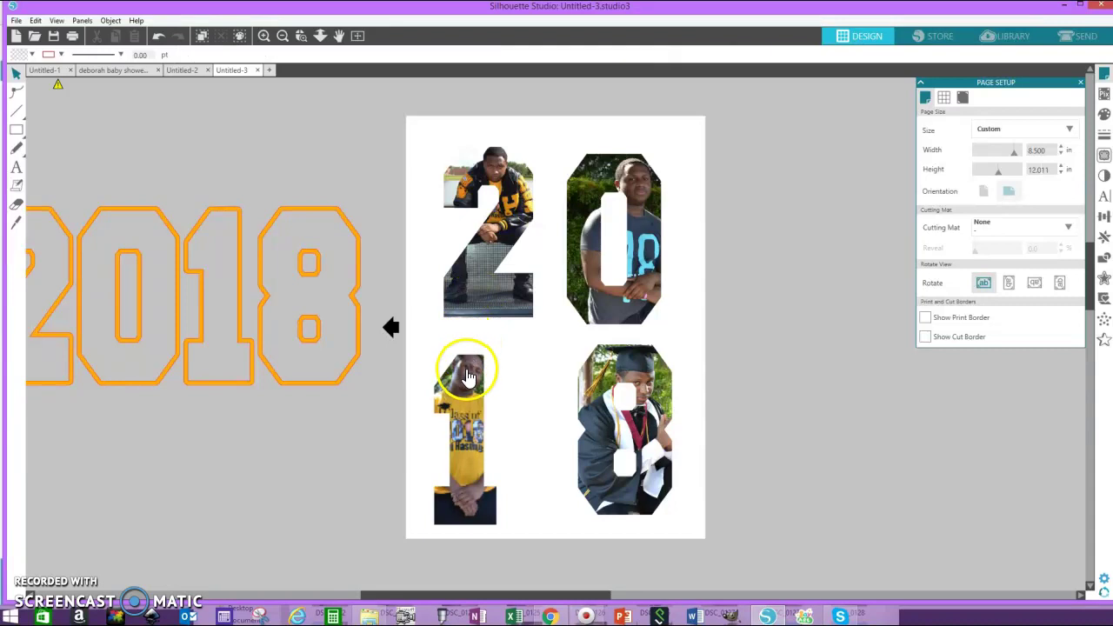
left_click_drag(477, 367, 488, 359)
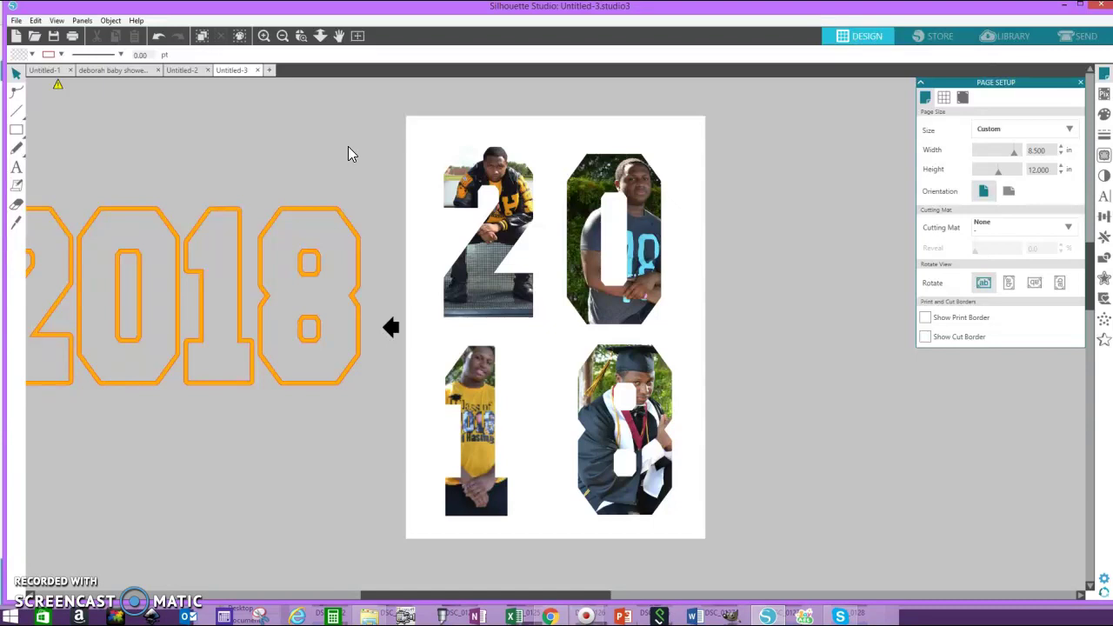
left_click(348, 148)
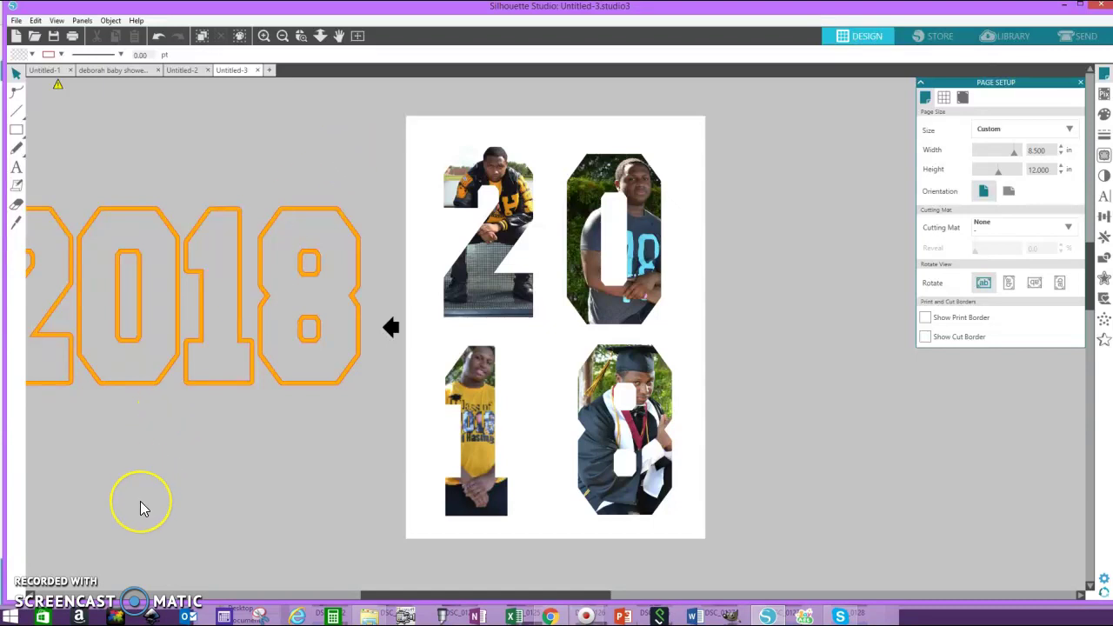